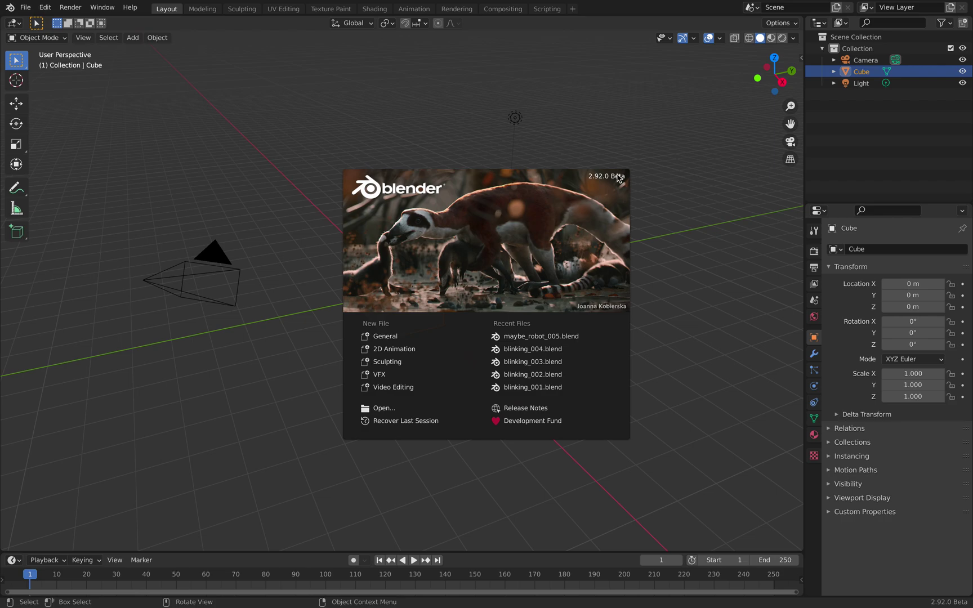
Step: Split the 3D viewport horizontally into two stacked areas and delete all default scene objects
{"action": "left_click", "coordinate": [669, 182]}
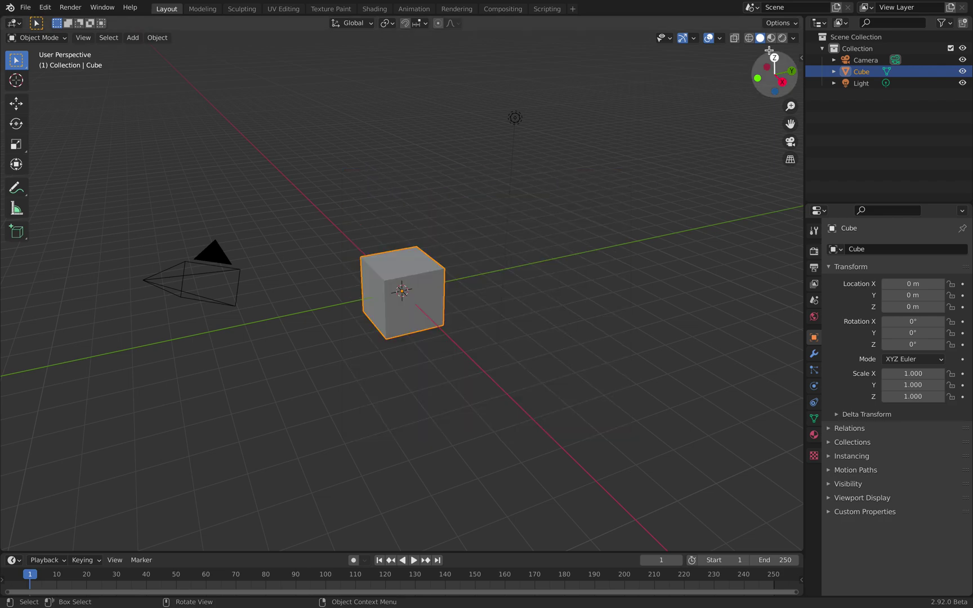
{"action": "left_click_drag", "start_coordinate": [798, 31], "coordinate": [780, 271]}
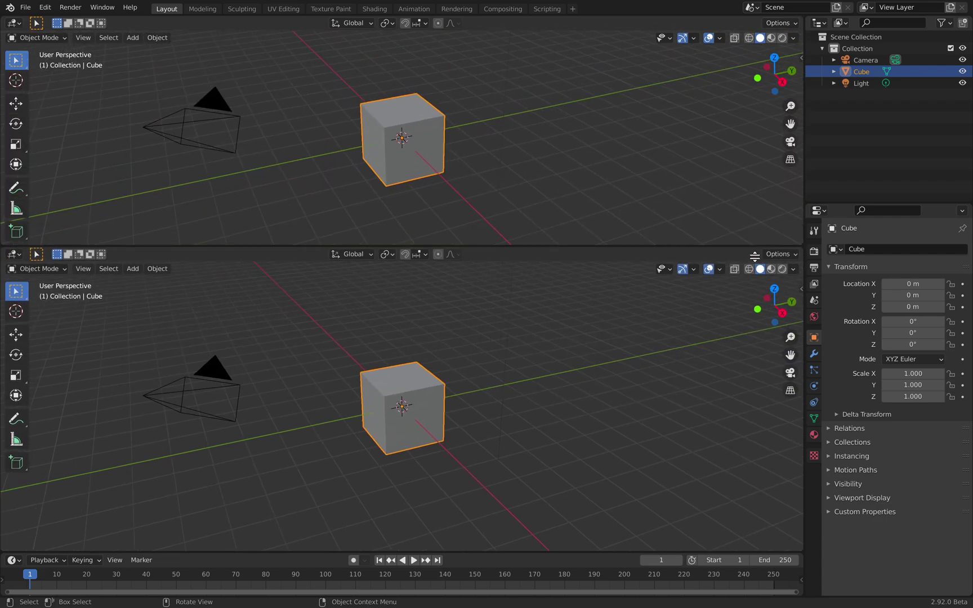
{"action": "key", "text": "alt+a"}
{"action": "key", "text": "a"}
{"action": "key", "text": "x"}
{"action": "left_click", "coordinate": [648, 345]}
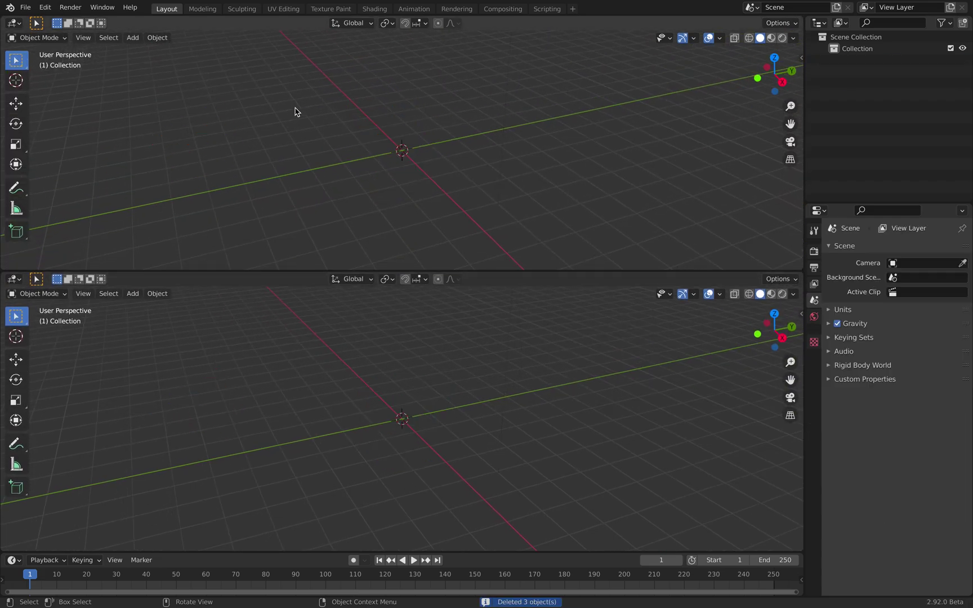
Step: Change the upper area to the Sverchok Nodes editor and create a new node tree
{"action": "left_click", "coordinate": [10, 24]}
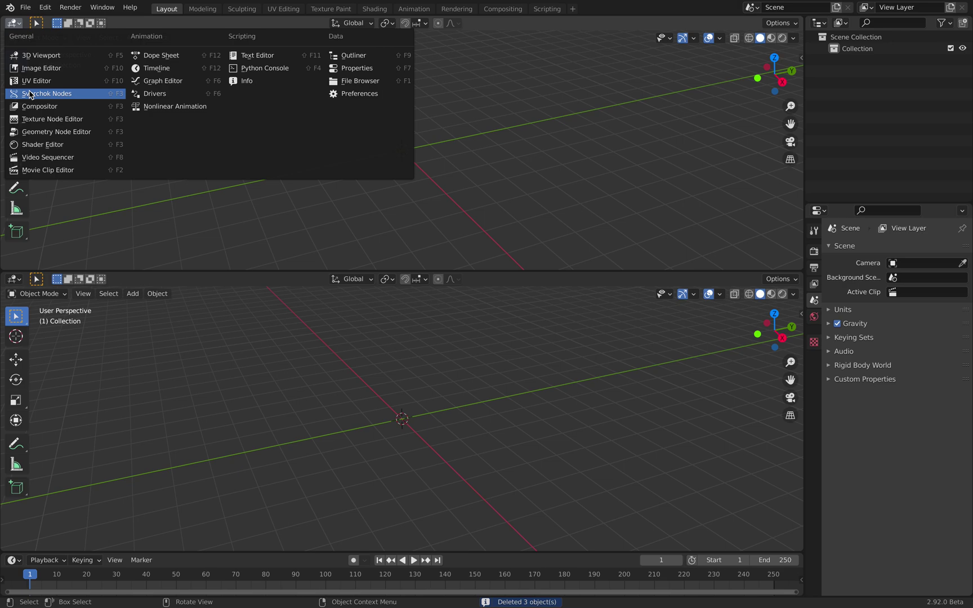
{"action": "left_click", "coordinate": [34, 92]}
{"action": "left_click", "coordinate": [395, 23]}
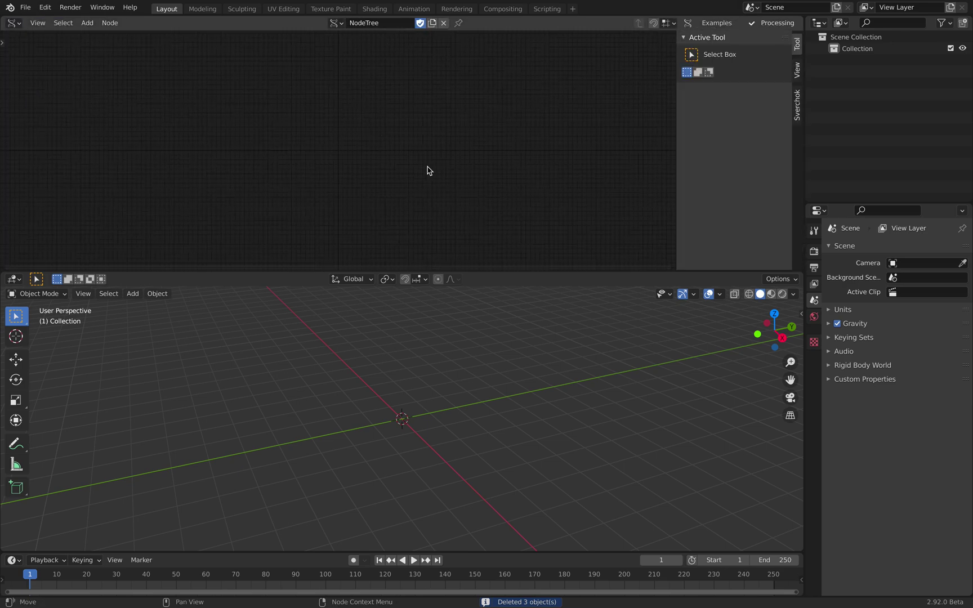
Step: Add a Box node to the Sverchok node tree
{"action": "key", "text": "alt+space"}
{"action": "type", "text": "box"}
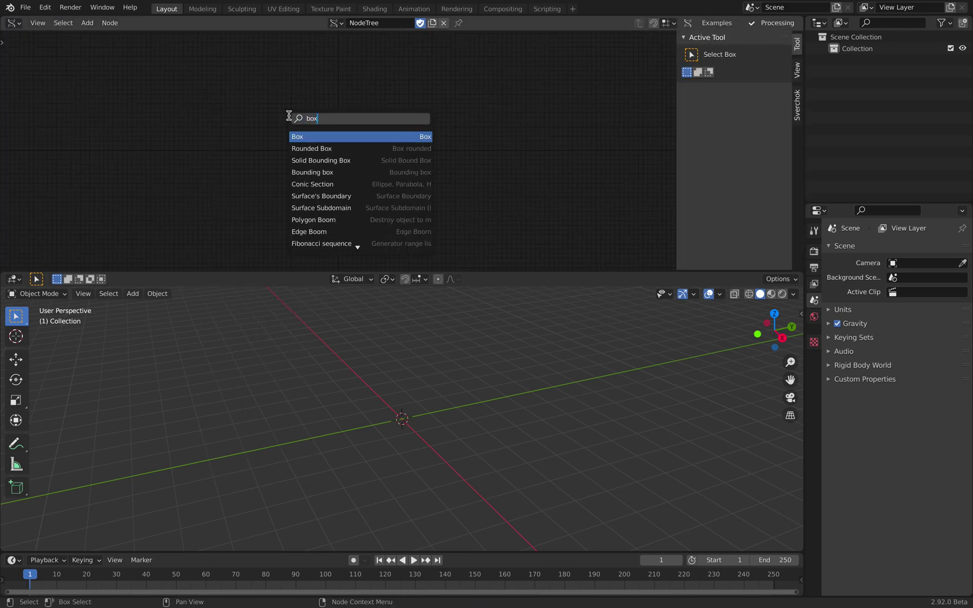
{"action": "left_click", "coordinate": [318, 136]}
{"action": "left_click", "coordinate": [287, 140]}
{"action": "scroll", "coordinate": [336, 121], "scroll_direction": "up", "scroll_amount": 7}
{"action": "middle_click_drag", "start_coordinate": [375, 137], "coordinate": [414, 155]}
Step: Add a Mesh viewer node beside the Box node
{"action": "key", "text": "shift+a"}
{"action": "left_click", "coordinate": [357, 108]}
{"action": "type", "text": "mes"}
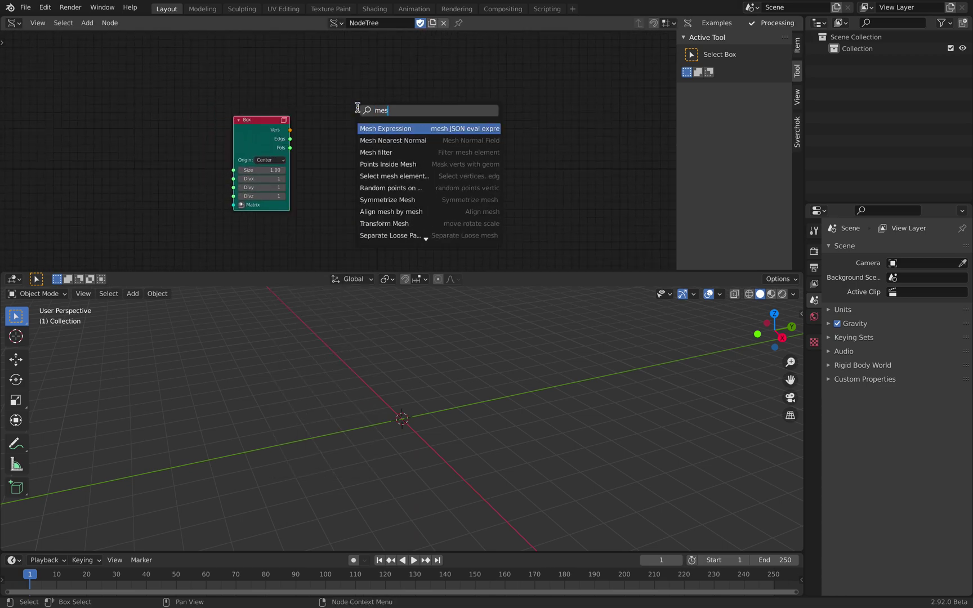
{"action": "type", "text": "h vi"}
{"action": "key", "text": "Return"}
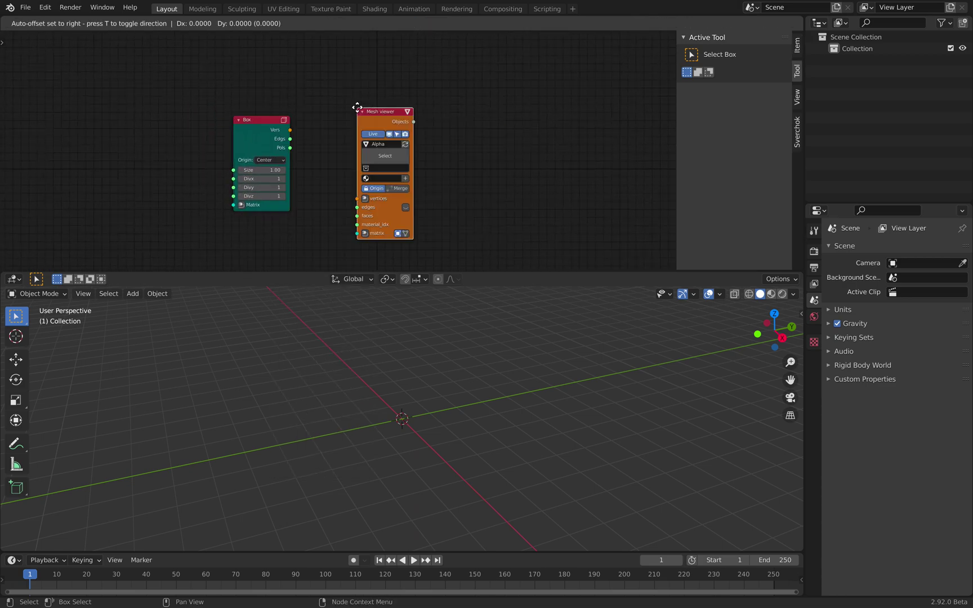
{"action": "left_click", "coordinate": [357, 108]}
Step: Connect the Box node's vertices, edges and polygons to the matching Mesh viewer inputs
{"action": "left_click", "coordinate": [262, 133]}
{"action": "left_click", "coordinate": [369, 117], "text": "shift"}
{"action": "key", "text": "f"}
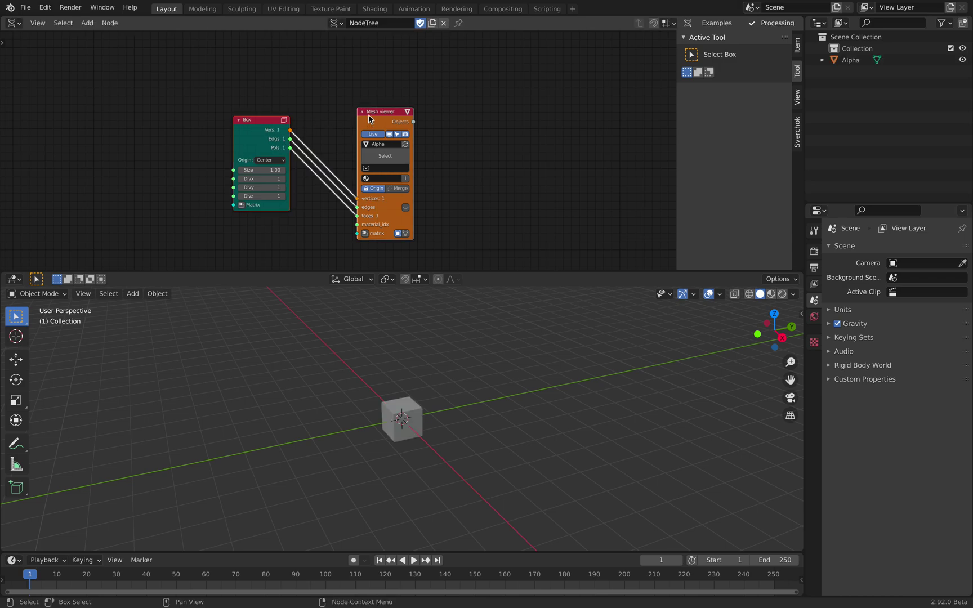
{"action": "scroll", "coordinate": [465, 413], "scroll_direction": "up", "scroll_amount": 5}
{"action": "middle_click_drag", "start_coordinate": [464, 412], "coordinate": [535, 343]}
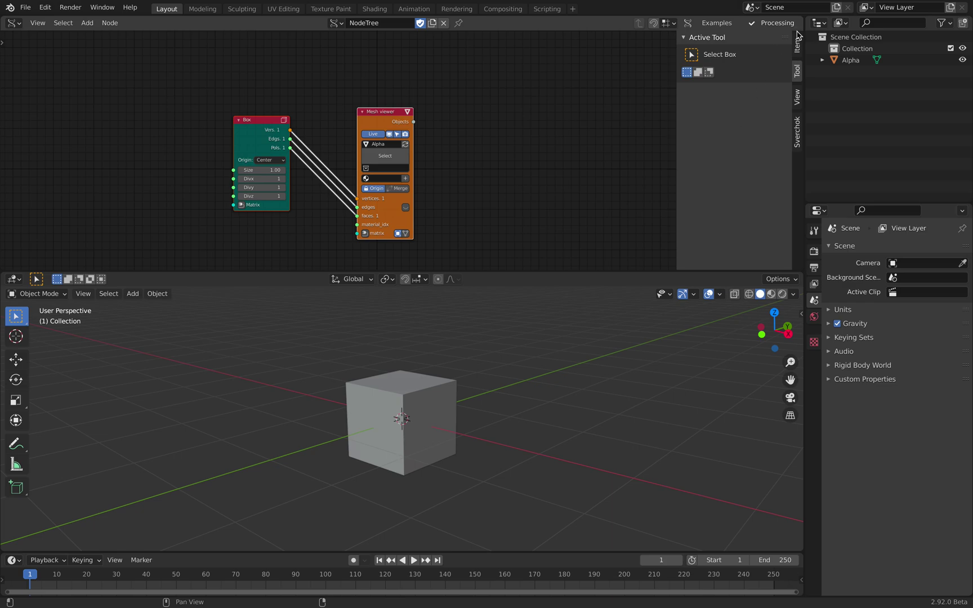
Step: Split the Sverchok editor side by side and change the new area to the Geometry Node Editor
{"action": "left_click_drag", "start_coordinate": [802, 20], "coordinate": [459, 28]}
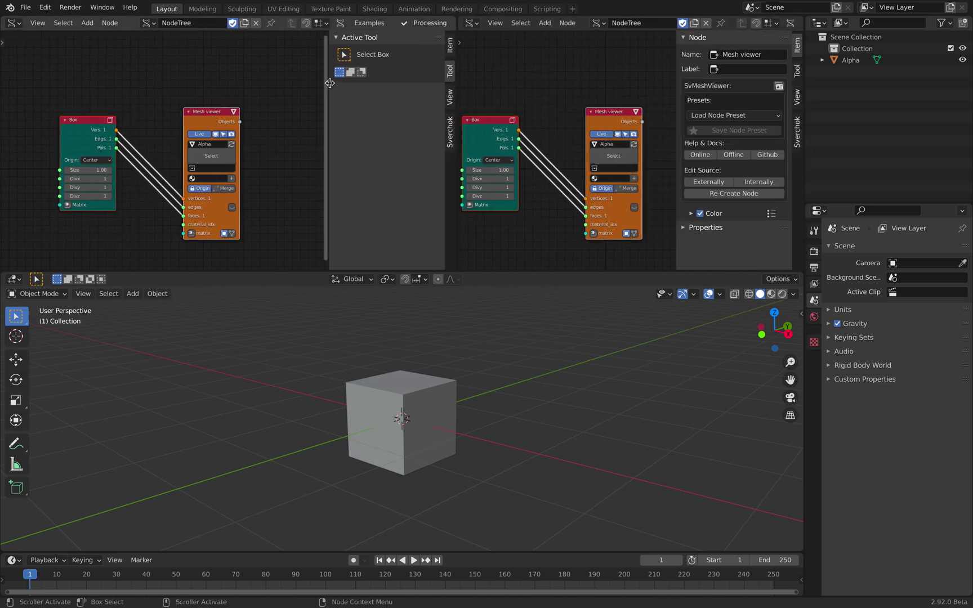
{"action": "left_click_drag", "start_coordinate": [325, 85], "coordinate": [519, 64]}
{"action": "left_click", "coordinate": [473, 23]}
{"action": "left_click", "coordinate": [491, 131]}
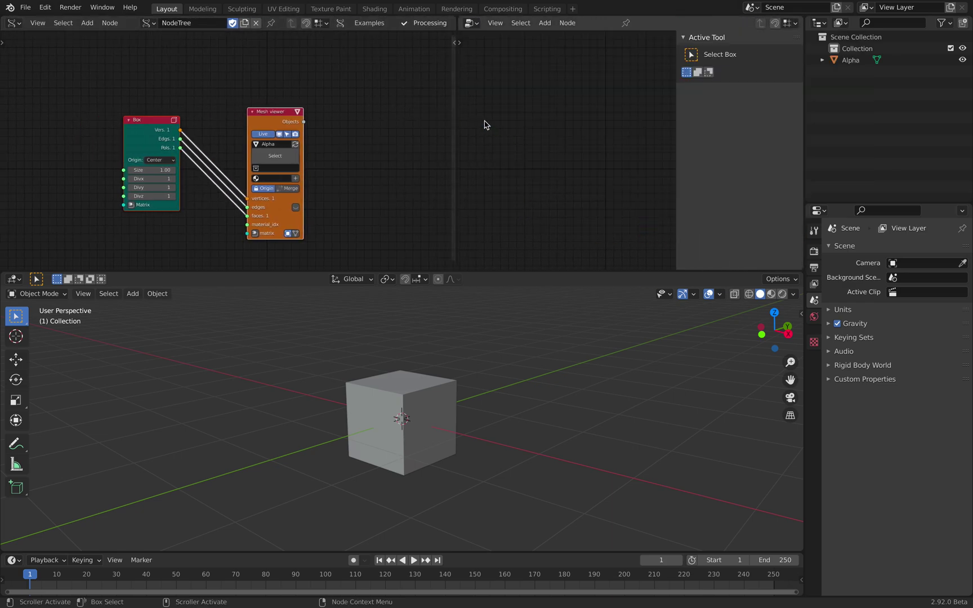
{"action": "left_click_drag", "start_coordinate": [456, 102], "coordinate": [378, 120]}
Step: Save the project on the Desktop as boxcutterGeo_001.blend
{"action": "left_click", "coordinate": [25, 7]}
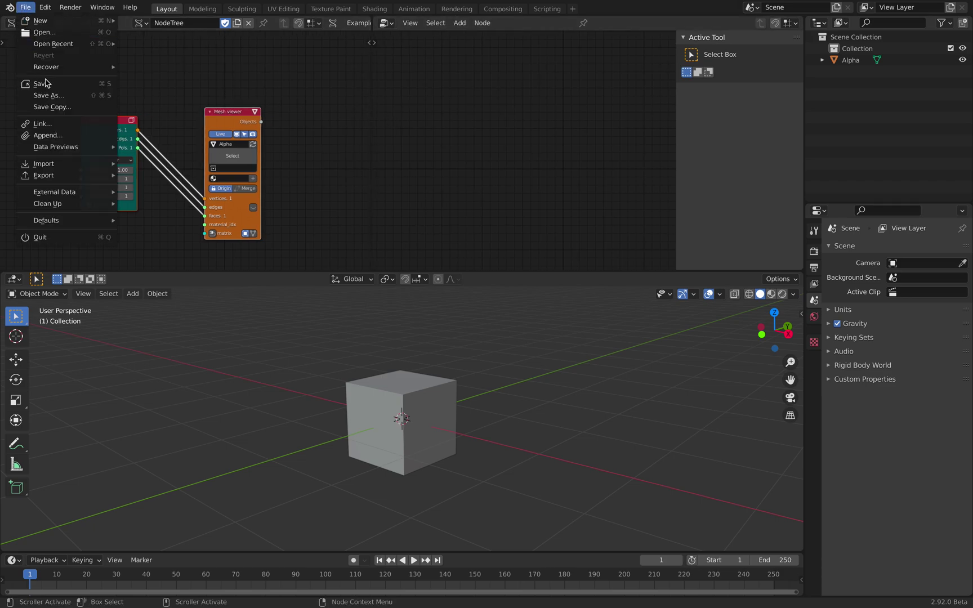
{"action": "left_click", "coordinate": [49, 95]}
{"action": "left_click", "coordinate": [327, 483]}
{"action": "double_click", "coordinate": [336, 485]}
{"action": "type", "text": "boxcu"}
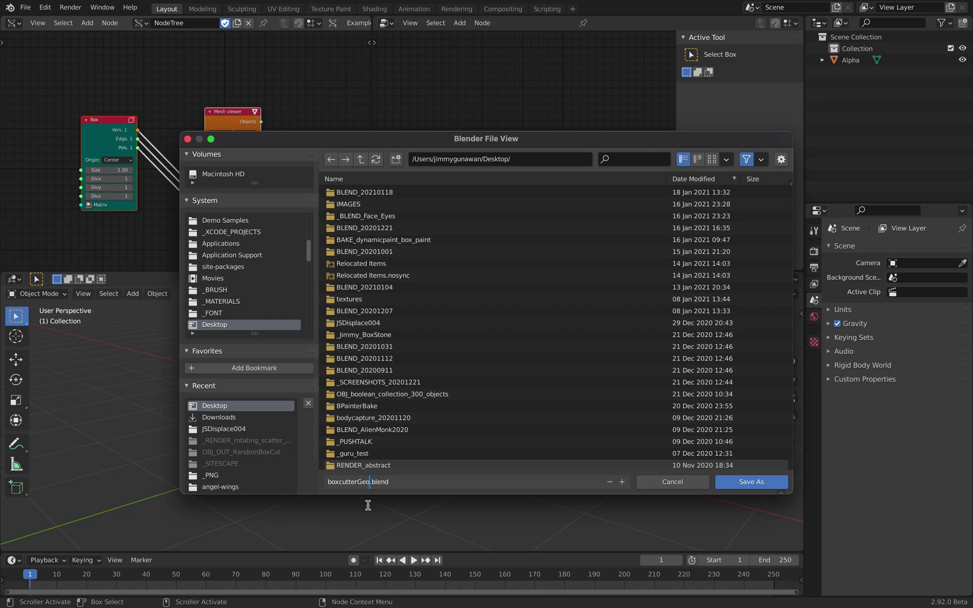
{"action": "type", "text": "tterGeo_001"}
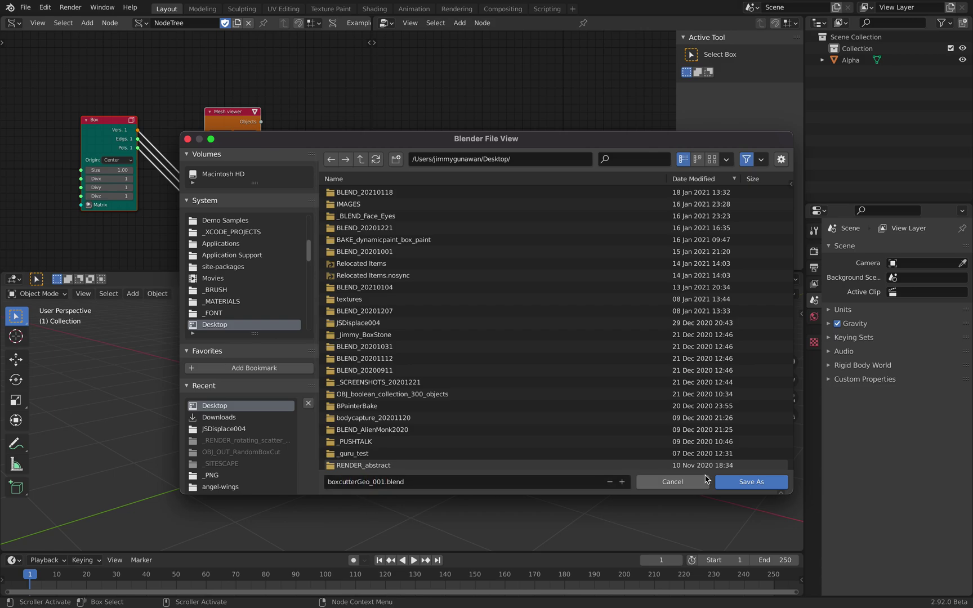
{"action": "left_click", "coordinate": [754, 482]}
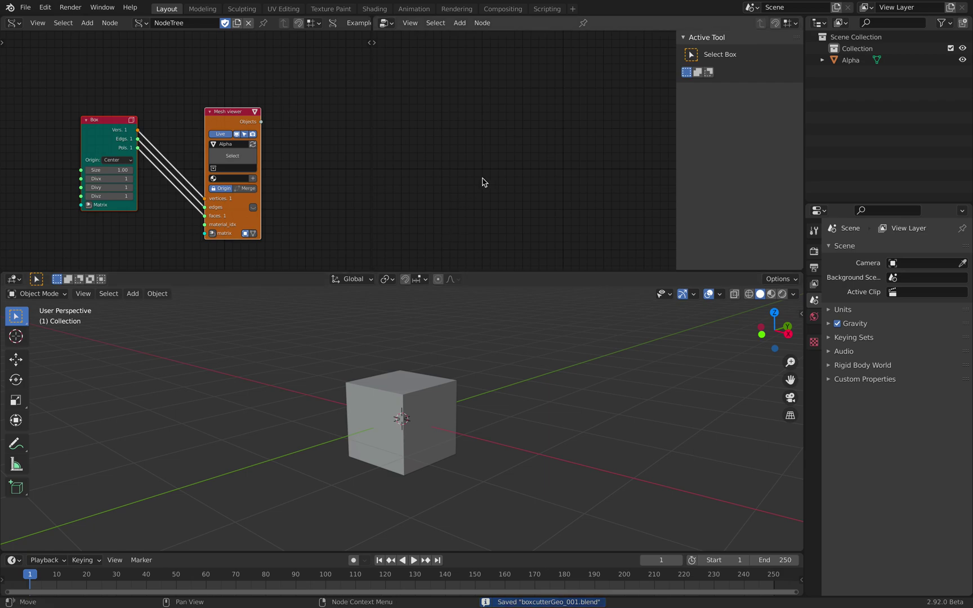
Step: Give the generated cube Alpha a new Geometry Nodes tree and display its modifier settings
{"action": "left_click", "coordinate": [404, 402]}
{"action": "left_click", "coordinate": [382, 22]}
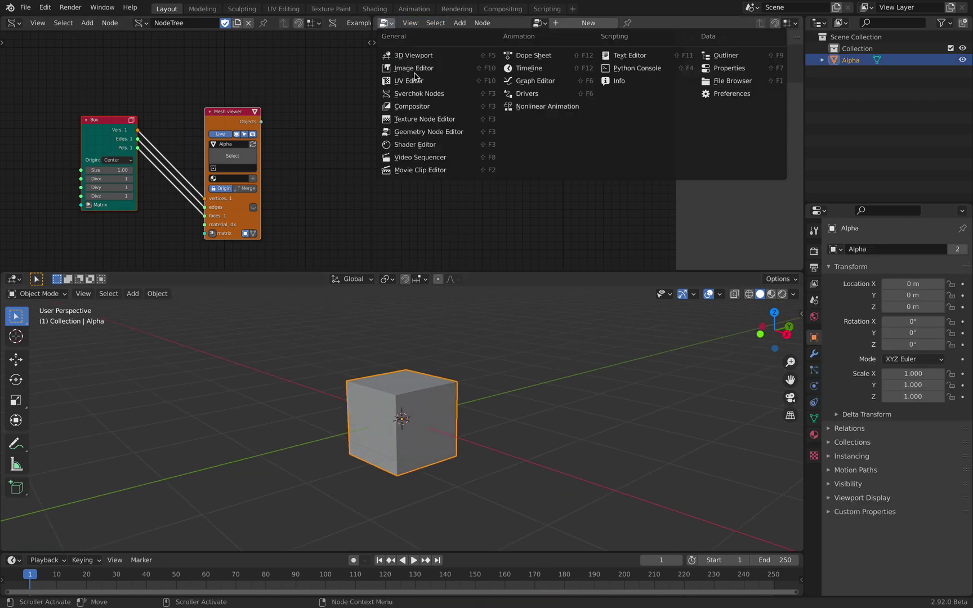
{"action": "left_click", "coordinate": [426, 132]}
{"action": "left_click", "coordinate": [578, 26]}
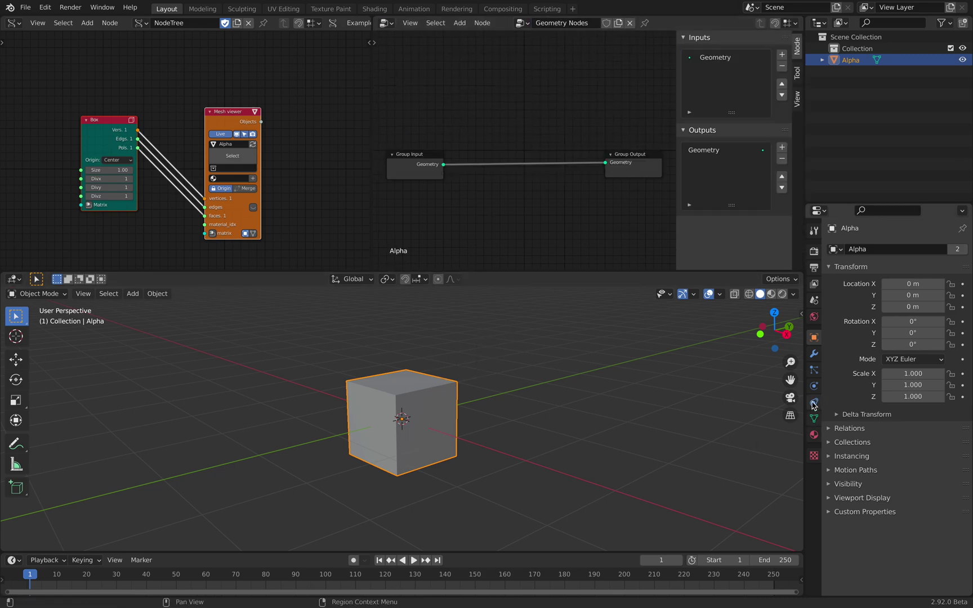
{"action": "left_click", "coordinate": [813, 355]}
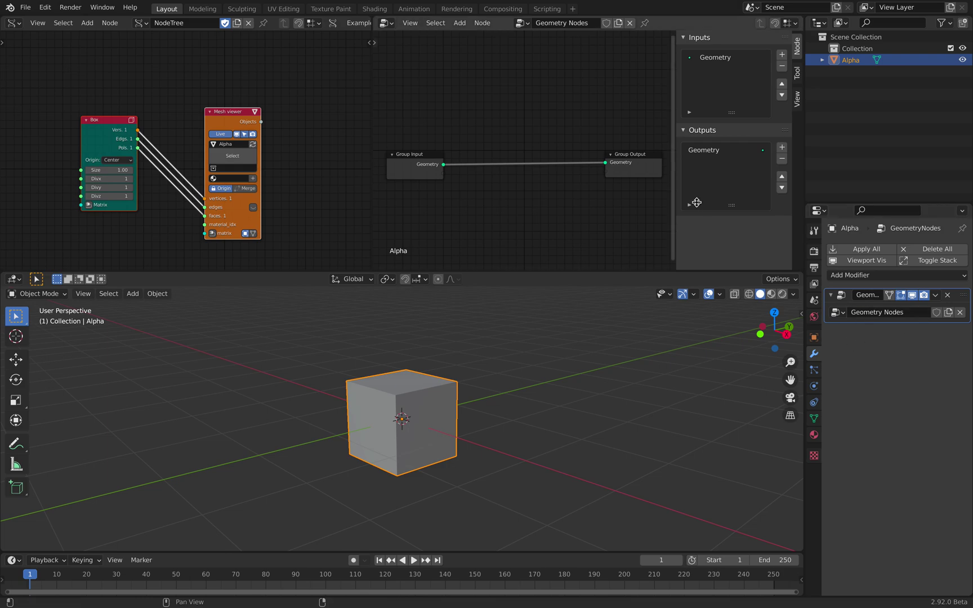
Step: Hide the Geometry Node Editor's sidebar and save the file
{"action": "key", "text": "n"}
{"action": "key", "text": "Home"}
{"action": "key", "text": "ctrl+s"}
Step: Widen the Sverchok editor and duplicate the connected Box and Mesh viewer nodes beside the originals
{"action": "middle_click_drag", "start_coordinate": [545, 91], "coordinate": [542, 62]}
{"action": "scroll", "coordinate": [267, 188], "scroll_direction": "down", "scroll_amount": 2}
{"action": "middle_click_drag", "start_coordinate": [267, 188], "coordinate": [189, 175]}
{"action": "left_click_drag", "start_coordinate": [362, 139], "coordinate": [538, 141]}
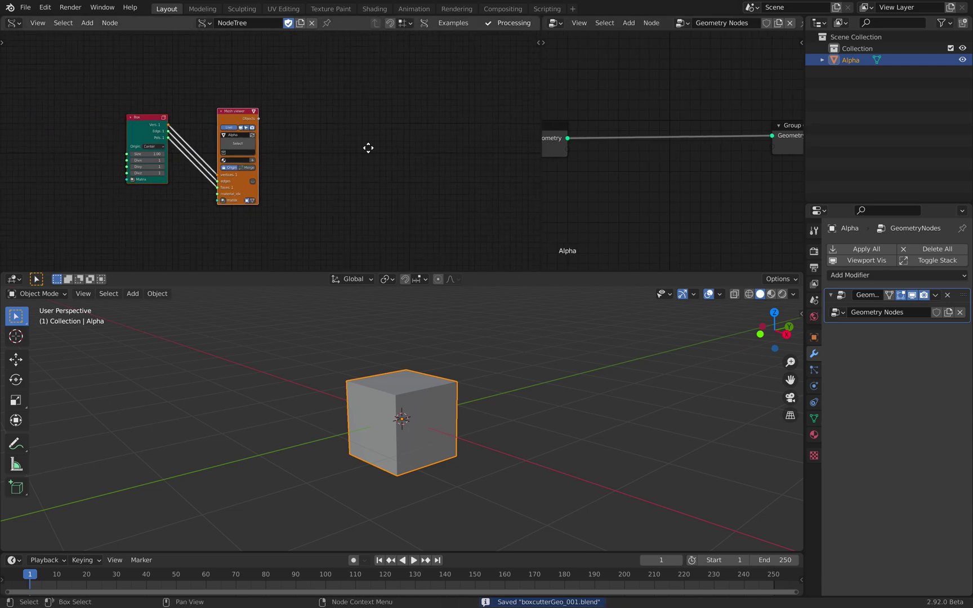
{"action": "middle_click_drag", "start_coordinate": [368, 148], "coordinate": [265, 135]}
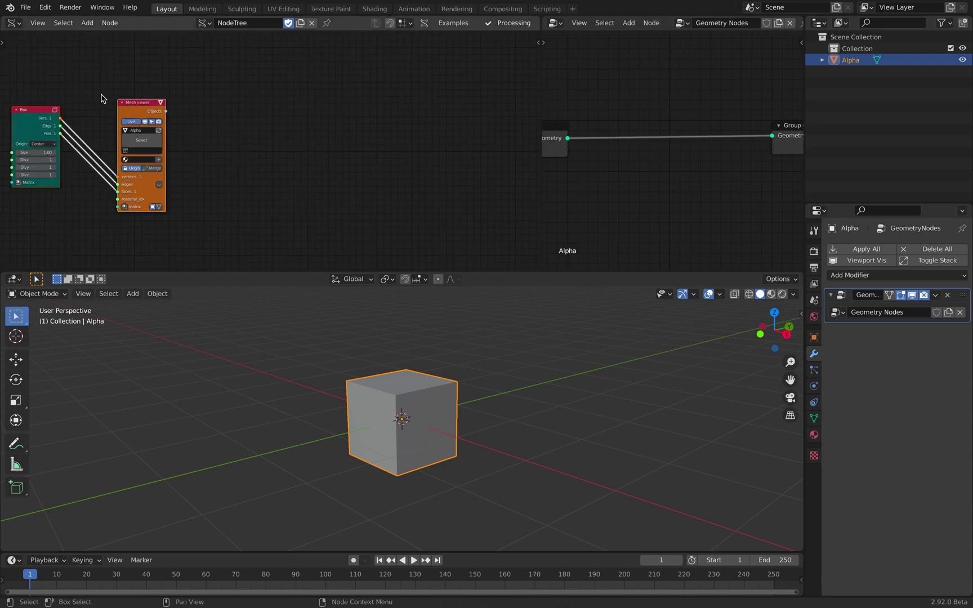
{"action": "key", "text": "a"}
{"action": "key", "text": "shift+d"}
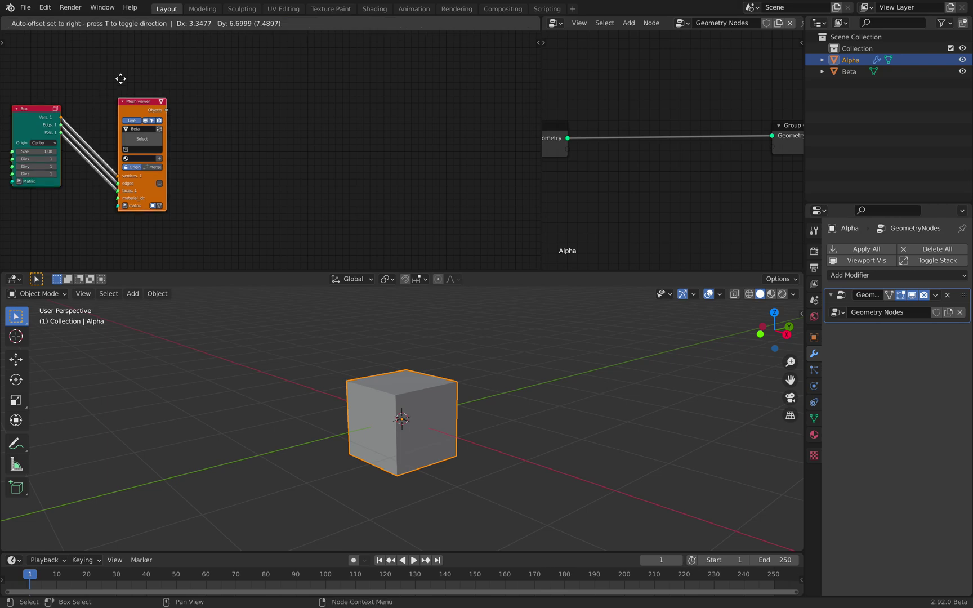
{"action": "left_click", "coordinate": [280, 88]}
Step: Set the duplicated Box node's size to 0.78 and save the file
{"action": "mouse_move", "coordinate": [206, 144]}
{"action": "left_mouse_down"}
{"action": "mouse_move", "coordinate": [228, 144]}
{"action": "mouse_move", "coordinate": [209, 144]}
{"action": "left_mouse_up"}
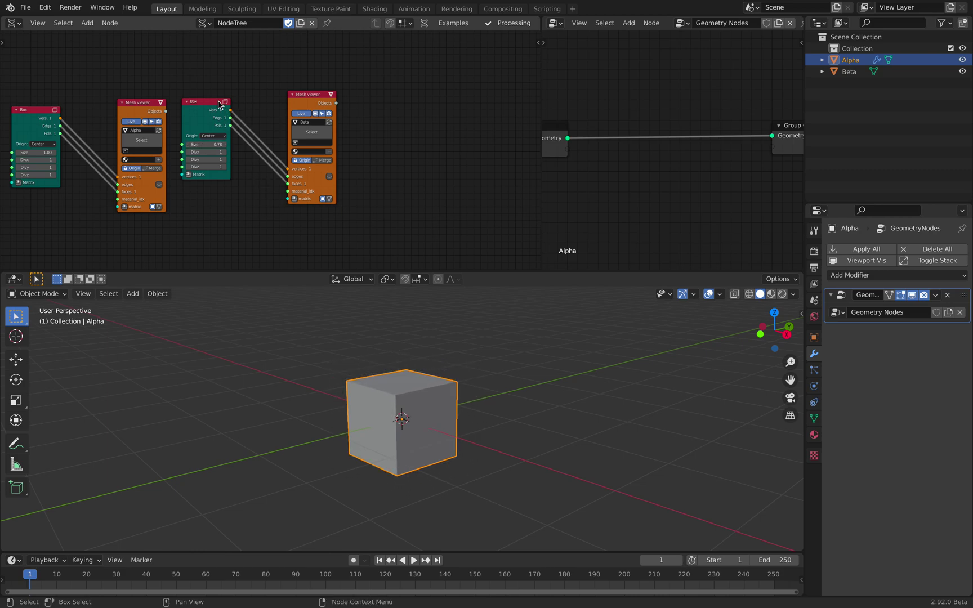
{"action": "scroll", "coordinate": [250, 118], "scroll_direction": "up", "scroll_amount": 1}
{"action": "left_click", "coordinate": [318, 79]}
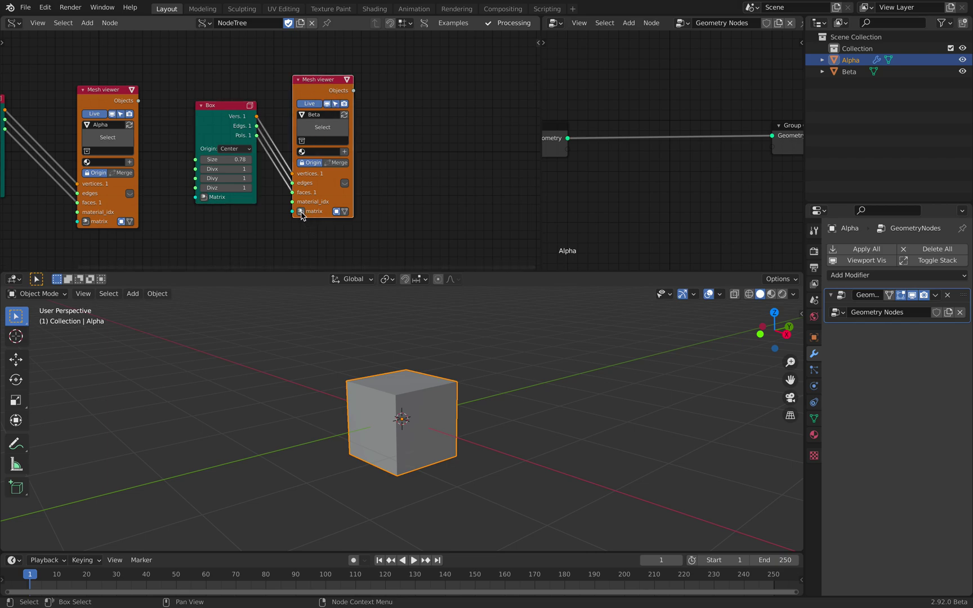
{"action": "left_click_drag", "start_coordinate": [539, 70], "coordinate": [459, 70]}
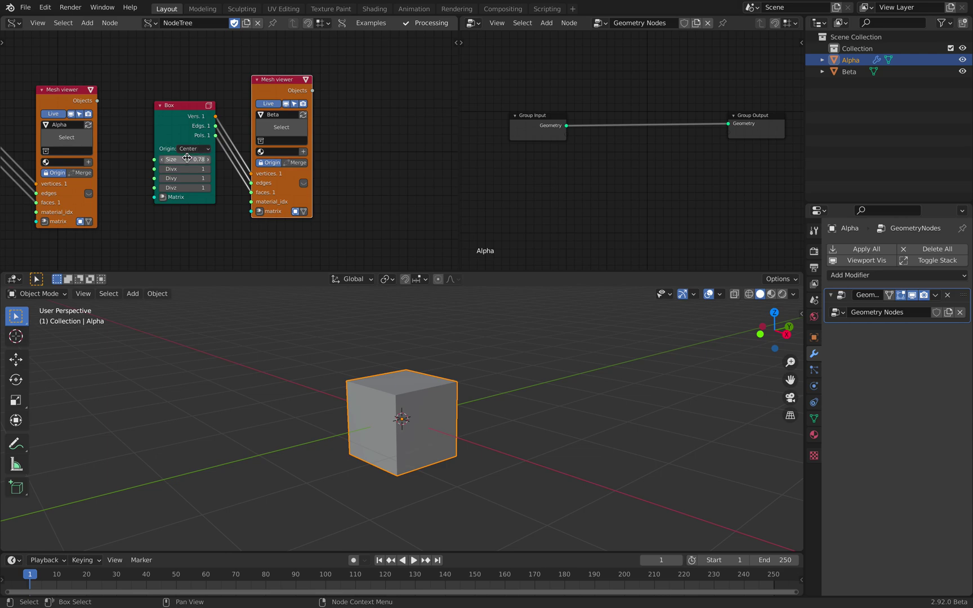
{"action": "key", "text": "ctrl+s"}
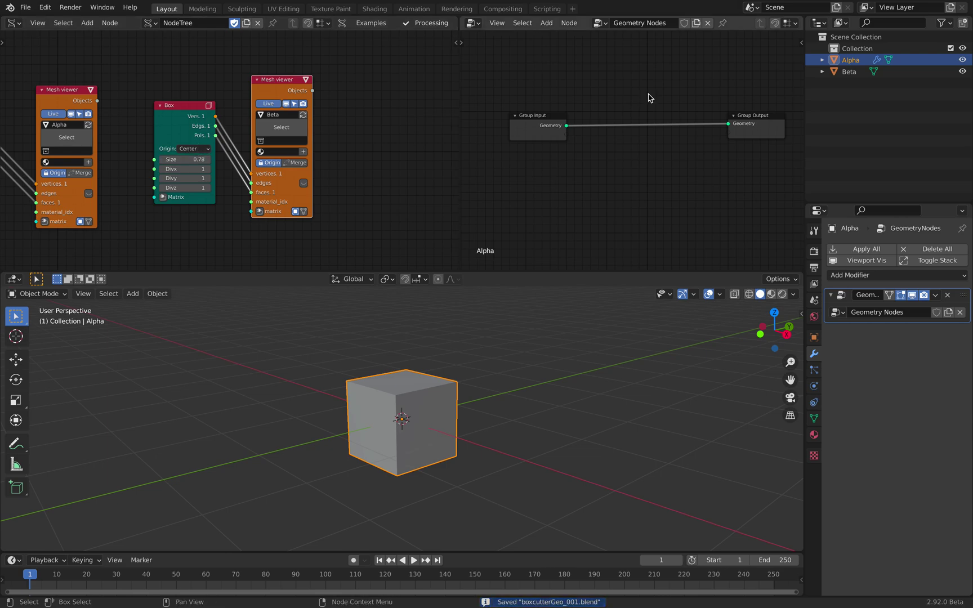
Step: Add a Boolean geometry node below the link between Group Input and Group Output
{"action": "key", "text": "shift+a"}
{"action": "type", "text": "bool"}
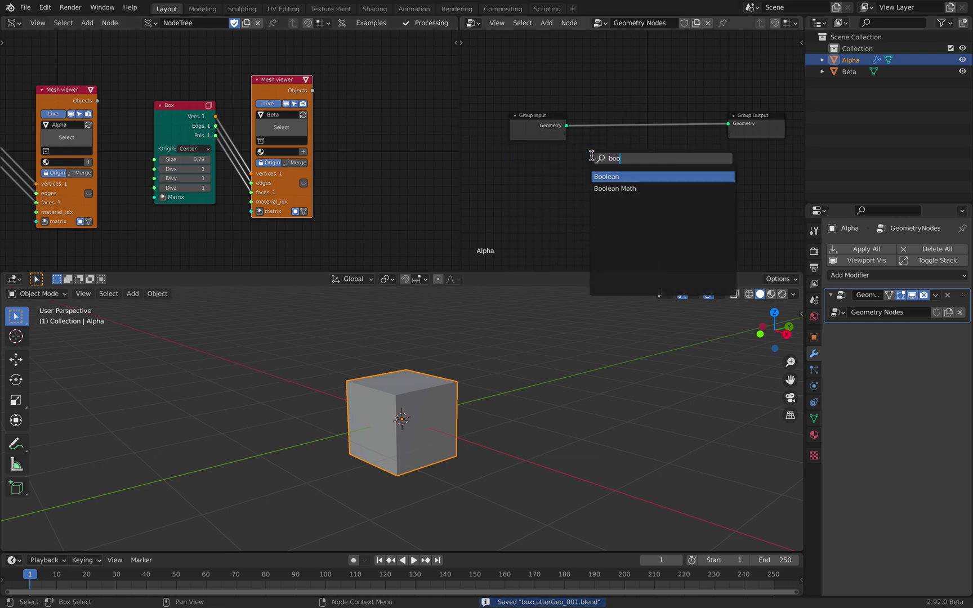
{"action": "key", "text": "Return"}
{"action": "left_click", "coordinate": [590, 156]}
{"action": "scroll", "coordinate": [591, 155], "scroll_direction": "up", "scroll_amount": 2}
{"action": "left_click_drag", "start_coordinate": [537, 120], "coordinate": [519, 117]}
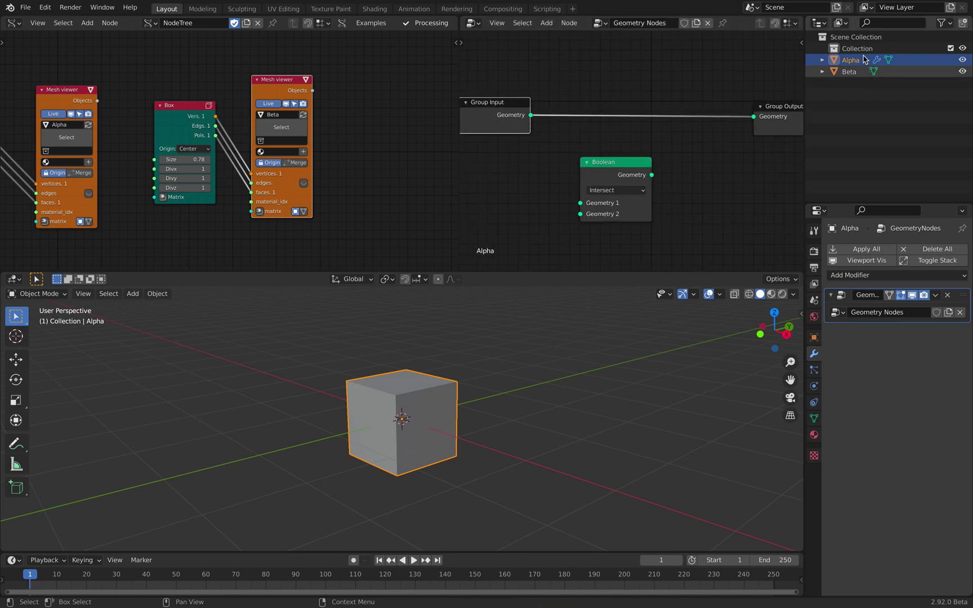
Step: Connect the Group Input geometry to the Boolean node's Geometry 1 and set the operation to Difference
{"action": "left_click_drag", "start_coordinate": [530, 115], "coordinate": [556, 165]}
{"action": "left_click_drag", "start_coordinate": [586, 202], "coordinate": [584, 203]}
{"action": "left_click_drag", "start_coordinate": [606, 163], "coordinate": [610, 139]}
{"action": "left_click", "coordinate": [621, 167]}
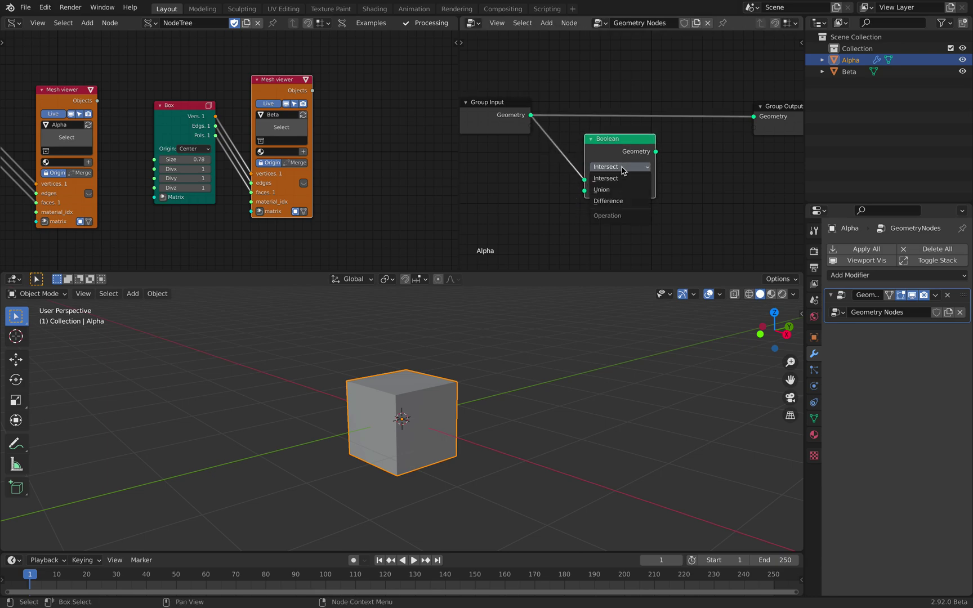
{"action": "left_click", "coordinate": [616, 201]}
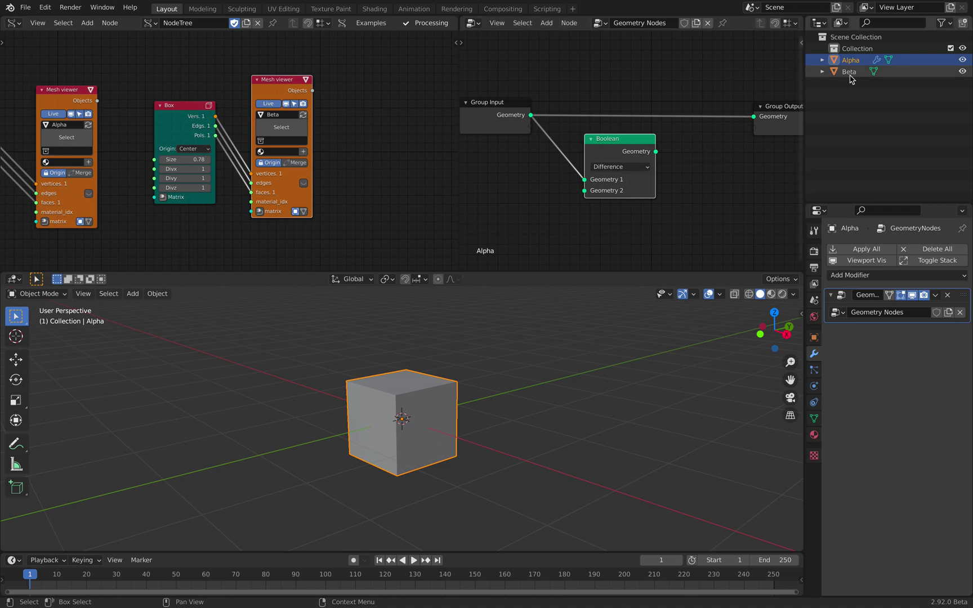
Step: Add an Object Info node and assign the Beta object to it
{"action": "key", "text": "shift+a"}
{"action": "left_click", "coordinate": [527, 190]}
{"action": "type", "text": "objec"}
{"action": "key", "text": "Return"}
{"action": "left_click", "coordinate": [467, 181]}
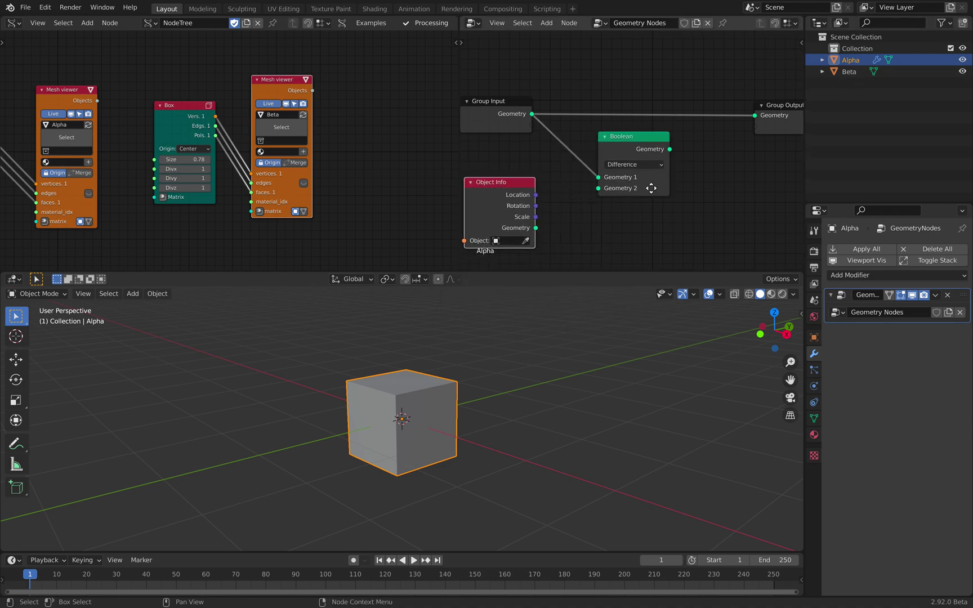
{"action": "left_click_drag", "start_coordinate": [845, 71], "coordinate": [596, 165]}
Step: Link the Object Info geometry through Boolean's Geometry 2 to Group Output and save the file
{"action": "left_click_drag", "start_coordinate": [666, 126], "coordinate": [721, 89]}
{"action": "key", "text": "ctrl+s"}
{"action": "middle_click_drag", "start_coordinate": [676, 184], "coordinate": [682, 148]}
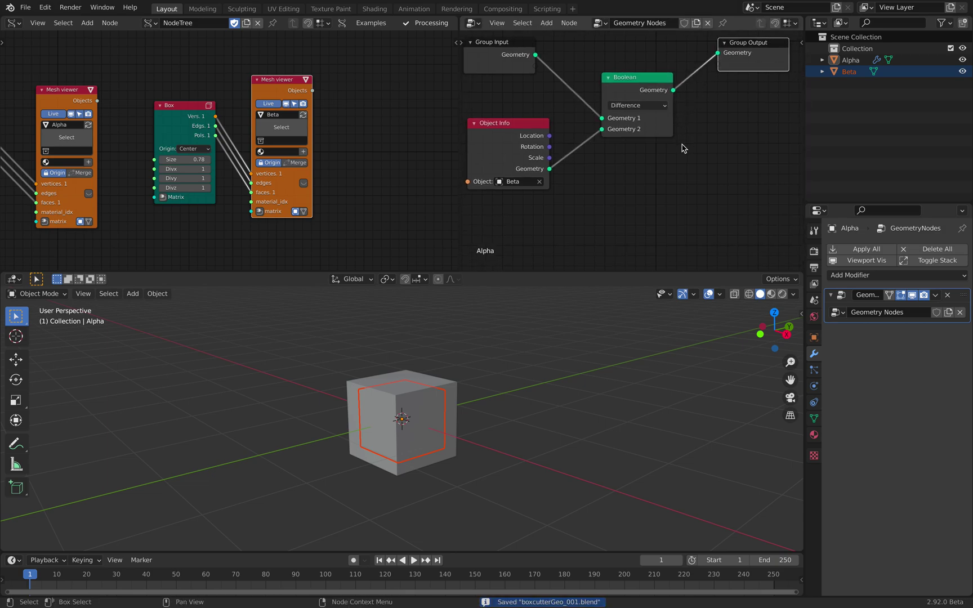
{"action": "left_click_drag", "start_coordinate": [651, 138], "coordinate": [665, 137]}
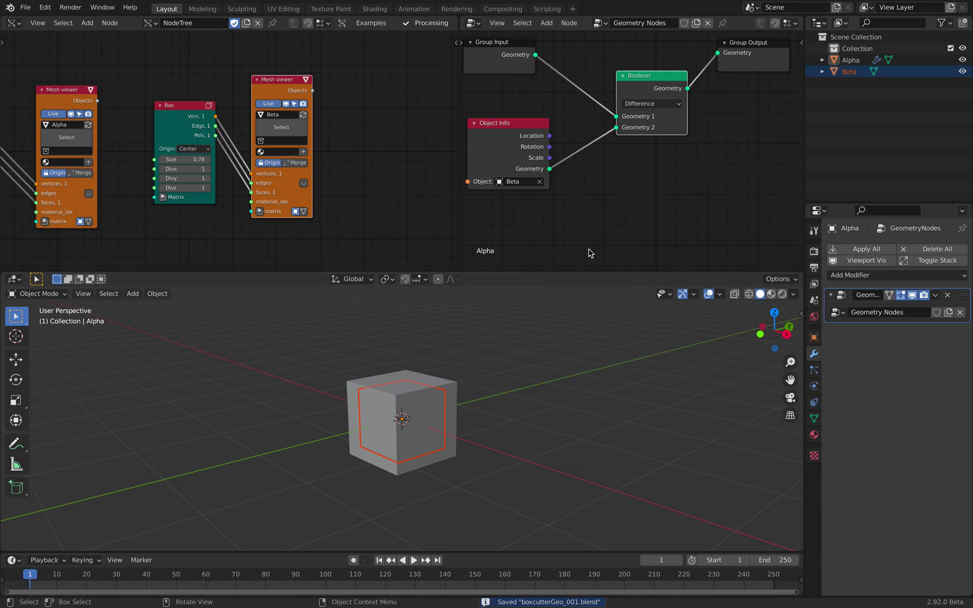
Step: Insert a Transform node between Object Info and Boolean, and increase its X translation to offset the cutter box
{"action": "scroll", "coordinate": [650, 138], "scroll_direction": "down", "scroll_amount": 1}
{"action": "key", "text": "shift+a"}
{"action": "left_click", "coordinate": [627, 170]}
{"action": "type", "text": "tra"}
{"action": "key", "text": "Return"}
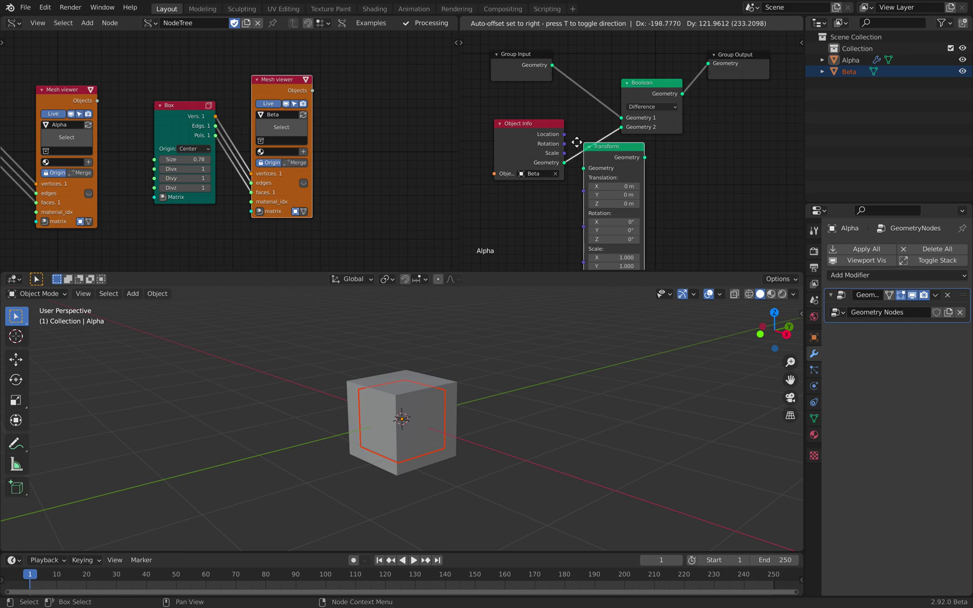
{"action": "left_click", "coordinate": [593, 141]}
{"action": "middle_click_drag", "start_coordinate": [701, 189], "coordinate": [691, 177]}
{"action": "left_click_drag", "start_coordinate": [625, 174], "coordinate": [637, 174], "text": "shift"}
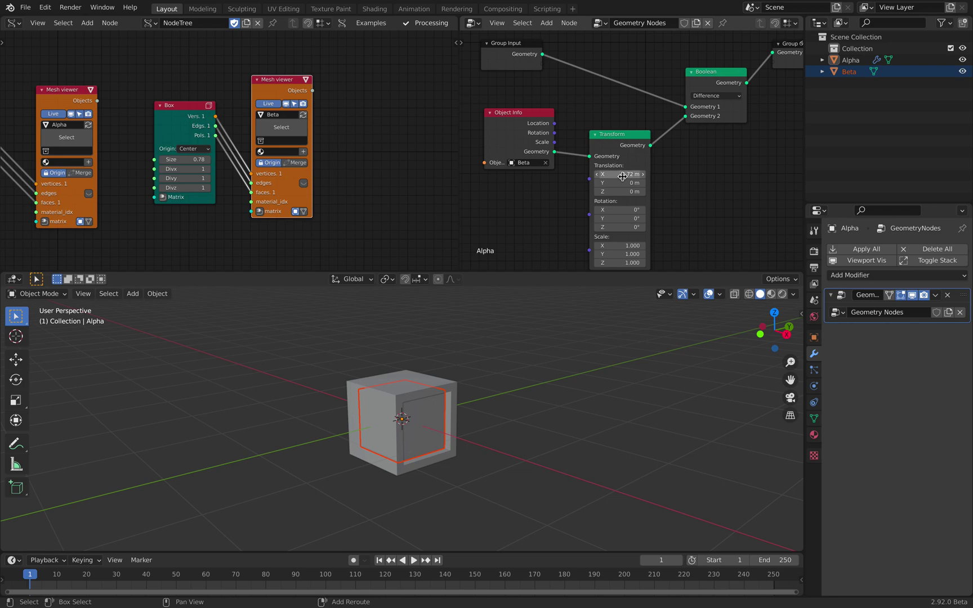
Step: Save the file and select the Alpha box in the 3D view
{"action": "key", "text": "ctrl+s"}
{"action": "middle_click_drag", "start_coordinate": [538, 352], "coordinate": [538, 378]}
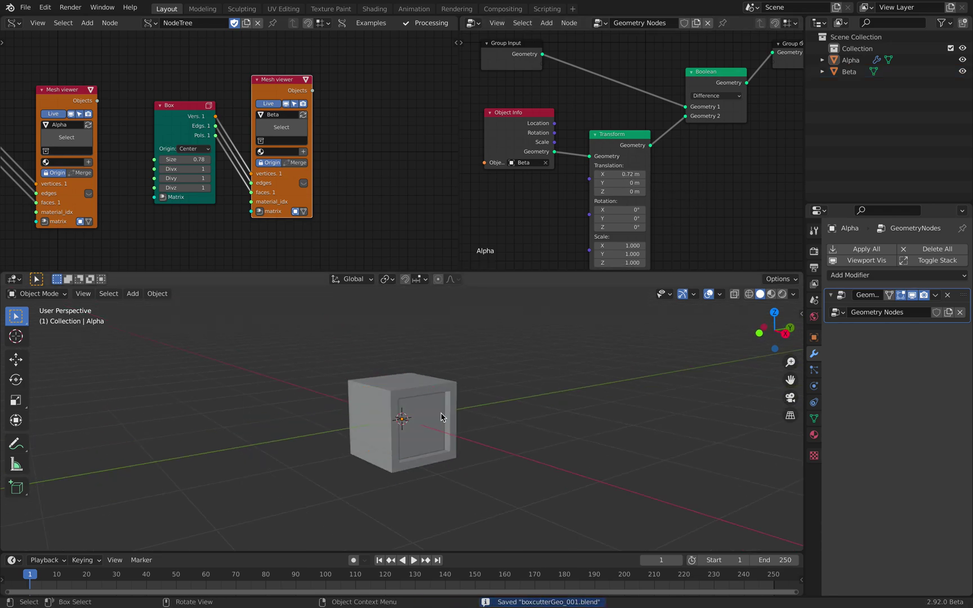
{"action": "left_click", "coordinate": [424, 421]}
{"action": "middle_click_drag", "start_coordinate": [424, 421], "coordinate": [449, 404]}
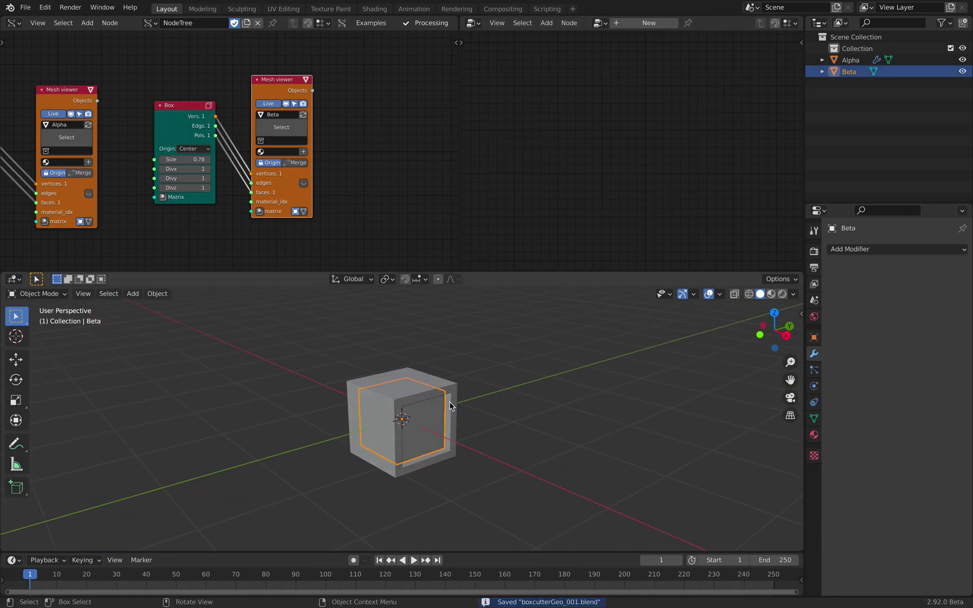
{"action": "left_click", "coordinate": [450, 405]}
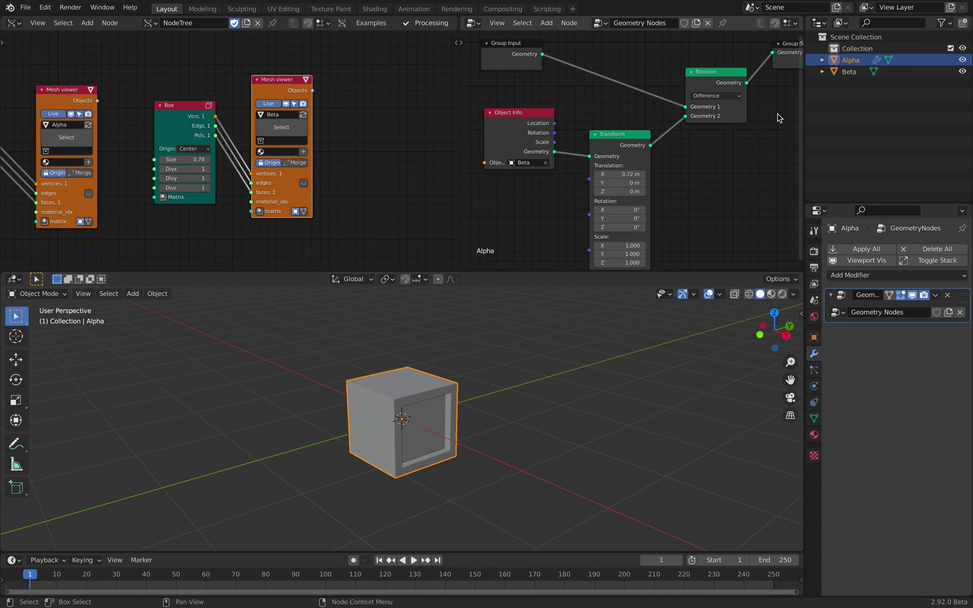
Step: Toggle the visibility of Alpha and Beta off and on to check each object
{"action": "left_click", "coordinate": [962, 61]}
{"action": "double_click", "coordinate": [962, 60]}
{"action": "left_click", "coordinate": [962, 60]}
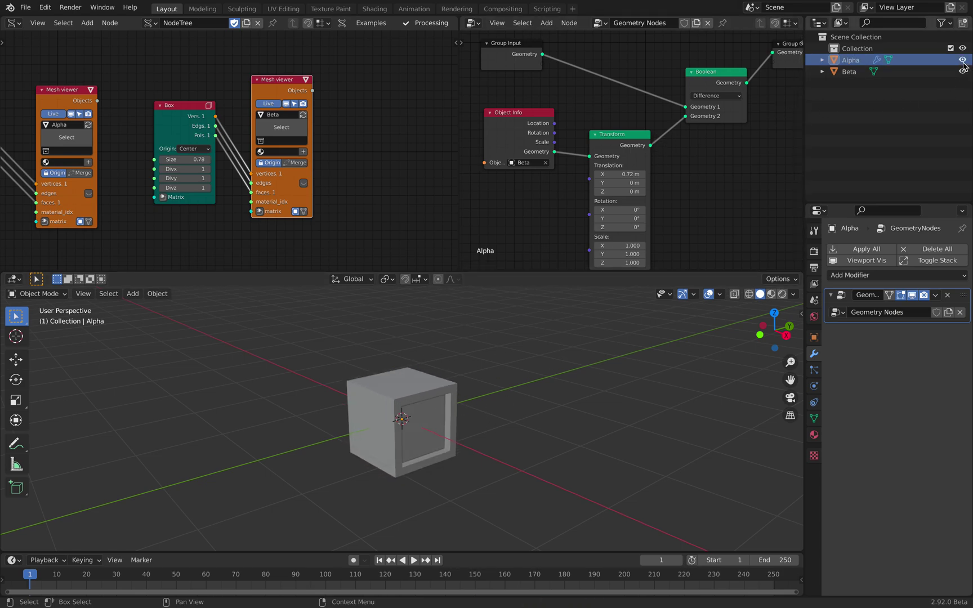
{"action": "left_click", "coordinate": [962, 71]}
{"action": "left_click", "coordinate": [963, 72]}
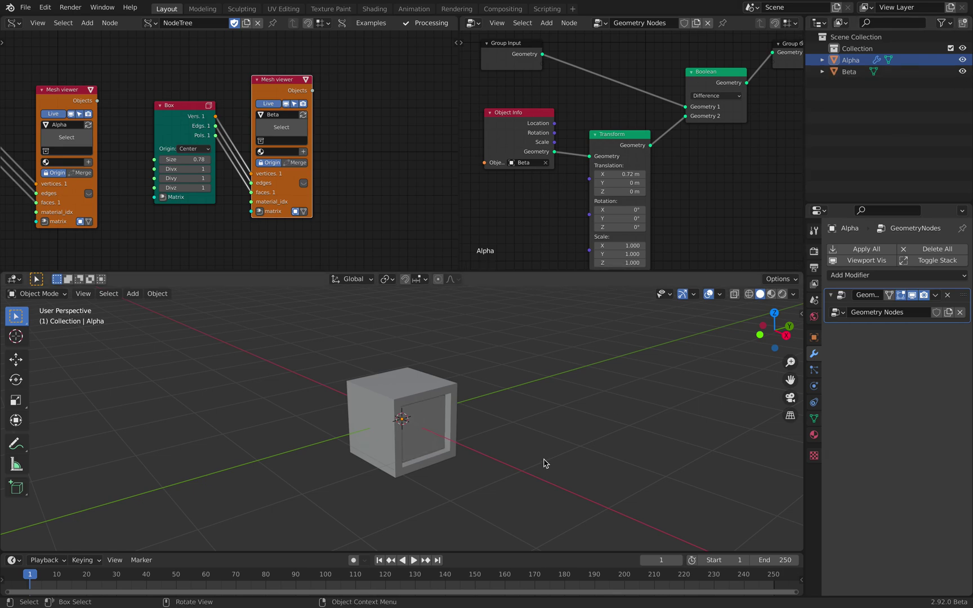
Step: Set the Transform node's X translation to 0.82 m and inspect the recess in the box
{"action": "scroll", "coordinate": [543, 461], "scroll_direction": "up", "scroll_amount": 2}
{"action": "left_click_drag", "start_coordinate": [629, 176], "coordinate": [645, 174]}
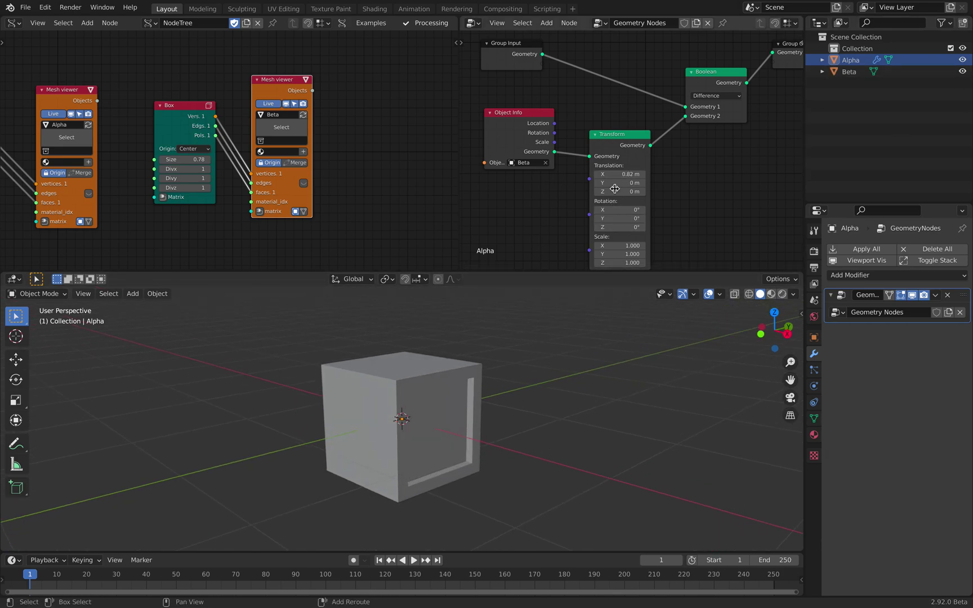
{"action": "scroll", "coordinate": [237, 148], "scroll_direction": "down", "scroll_amount": 1}
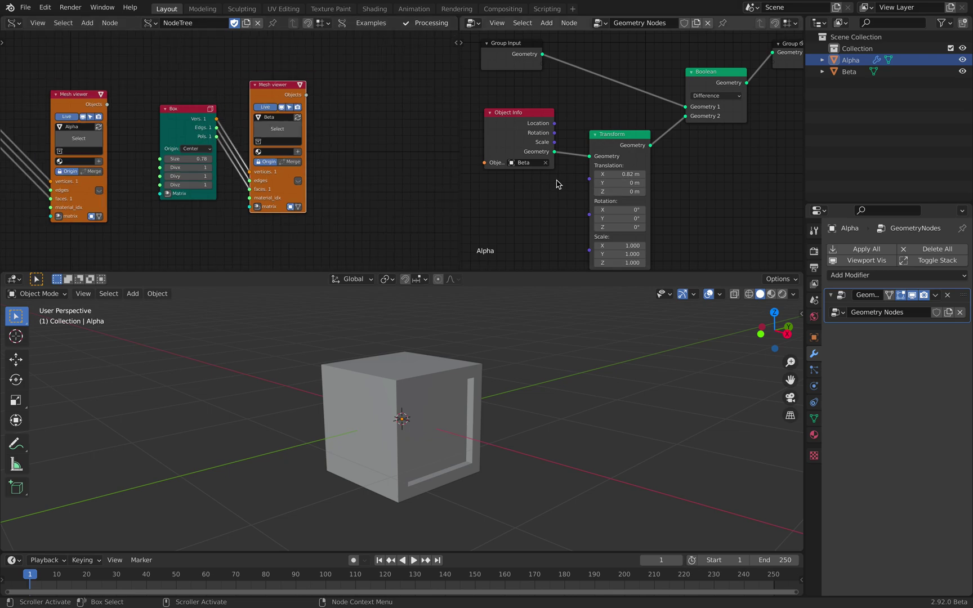
{"action": "middle_click_drag", "start_coordinate": [508, 345], "coordinate": [447, 393]}
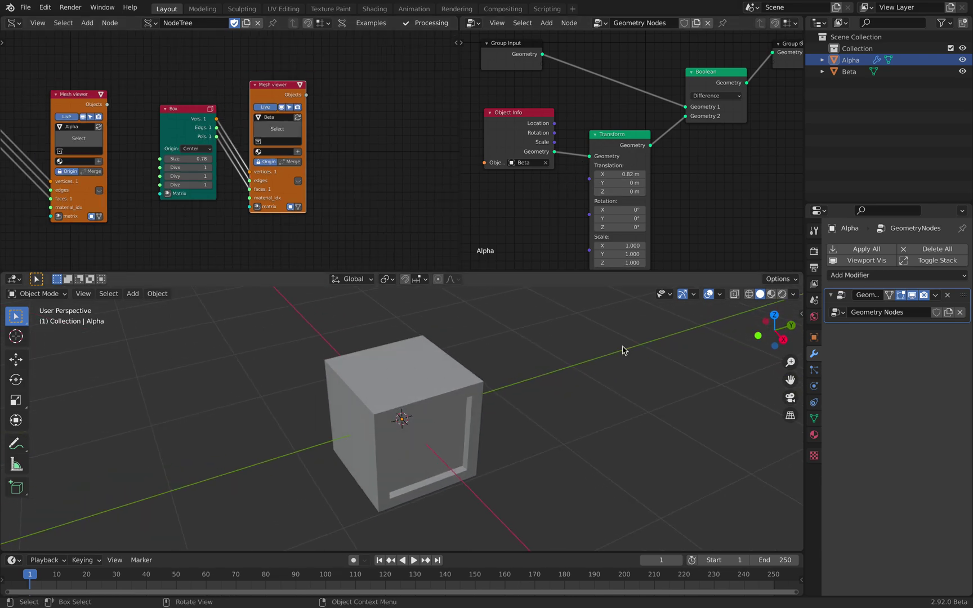
Step: Turn on cavity shading in the viewport and toggle Alpha's visibility to compare the result
{"action": "left_click", "coordinate": [794, 295]}
{"action": "left_click", "coordinate": [735, 555]}
{"action": "middle_click_drag", "start_coordinate": [555, 400], "coordinate": [567, 373]}
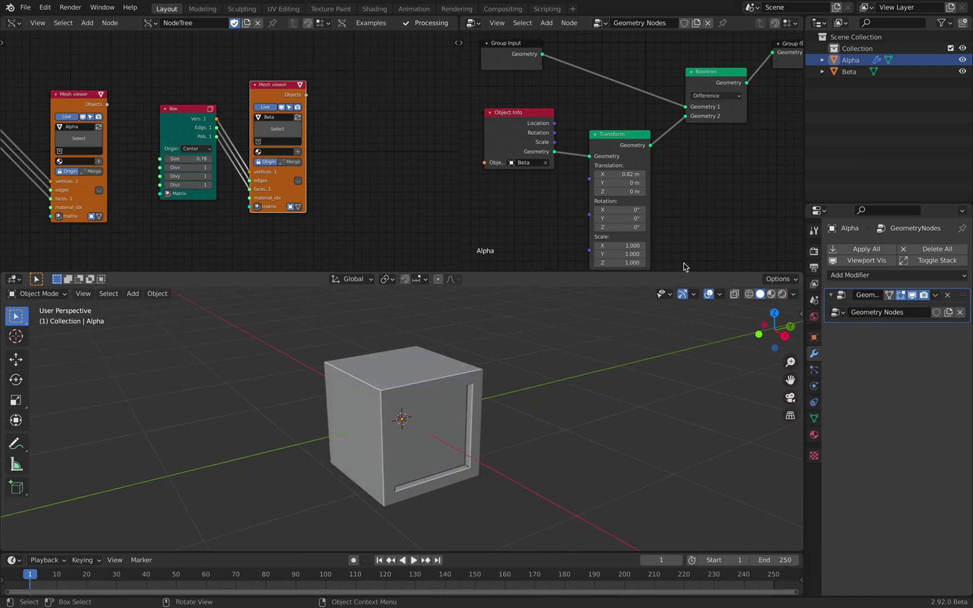
{"action": "left_click", "coordinate": [963, 60]}
{"action": "middle_click_drag", "start_coordinate": [352, 424], "coordinate": [349, 399]}
{"action": "left_click", "coordinate": [963, 60]}
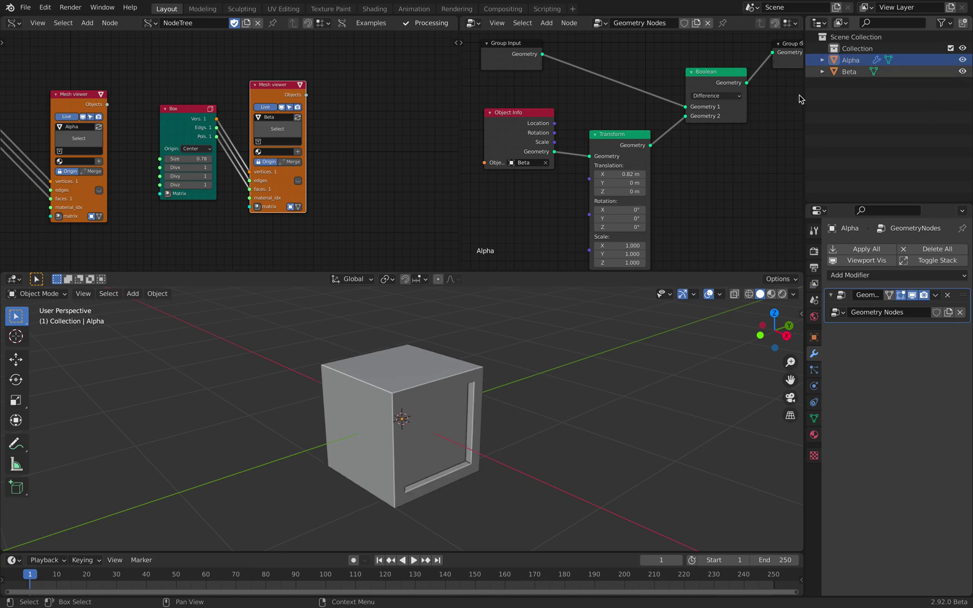
Step: Reset the Transform node's X, Y and Z translation to 0 m
{"action": "left_click_drag", "start_coordinate": [610, 155], "coordinate": [609, 152]}
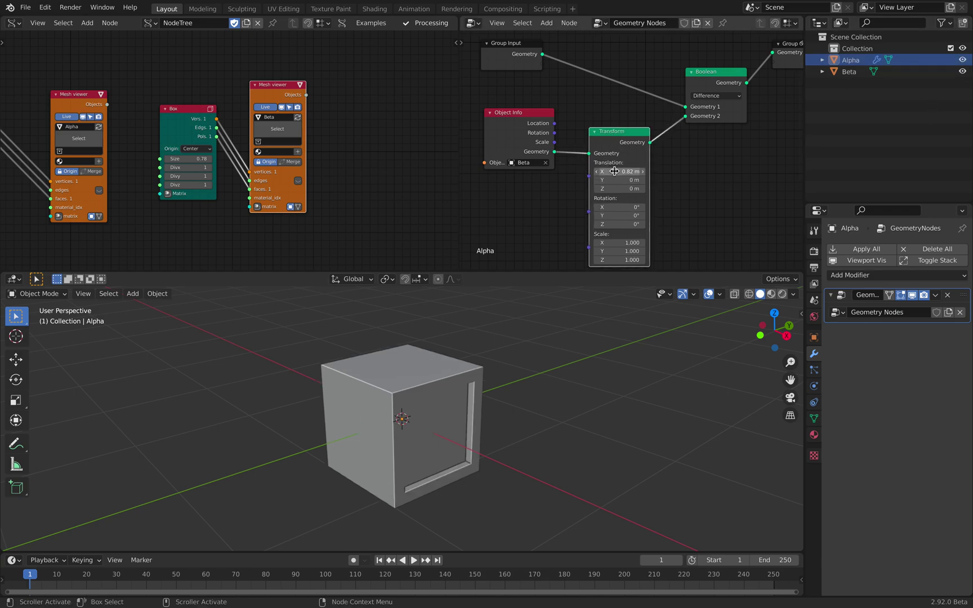
{"action": "left_click_drag", "start_coordinate": [615, 171], "coordinate": [614, 188]}
{"action": "type", "text": "0"}
{"action": "key", "text": "Return"}
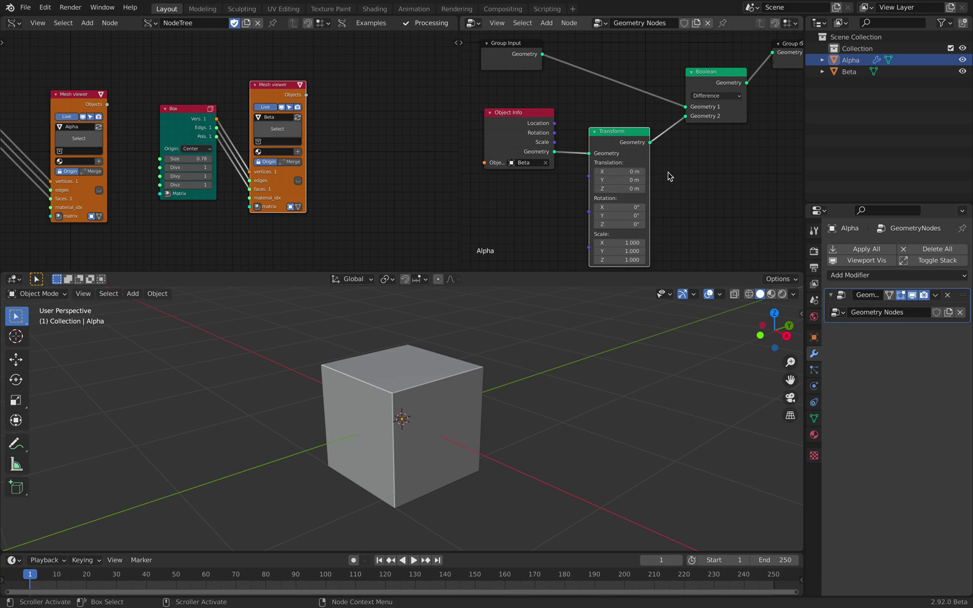
Step: Collapse the Transform node, tidy the geometry nodes around it and save the file
{"action": "left_click", "coordinate": [594, 132]}
{"action": "left_click_drag", "start_coordinate": [606, 129], "coordinate": [614, 156]}
{"action": "left_click_drag", "start_coordinate": [534, 120], "coordinate": [570, 120]}
{"action": "scroll", "coordinate": [667, 130], "scroll_direction": "down", "scroll_amount": 3}
{"action": "middle_click_drag", "start_coordinate": [663, 134], "coordinate": [627, 151]}
{"action": "left_click_drag", "start_coordinate": [598, 176], "coordinate": [608, 162]}
{"action": "key", "text": "ctrl+s"}
{"action": "left_click_drag", "start_coordinate": [729, 87], "coordinate": [738, 80]}
Step: Spread the Sverchok nodes apart to make room before each Box node and its Mesh viewer
{"action": "middle_click_drag", "start_coordinate": [204, 172], "coordinate": [243, 145]}
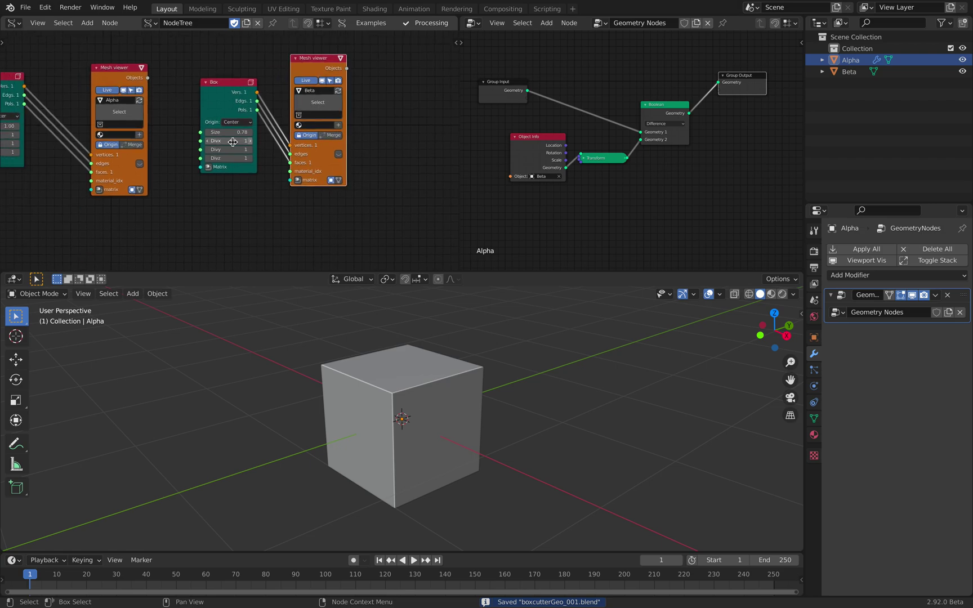
{"action": "left_click_drag", "start_coordinate": [321, 175], "coordinate": [361, 168]}
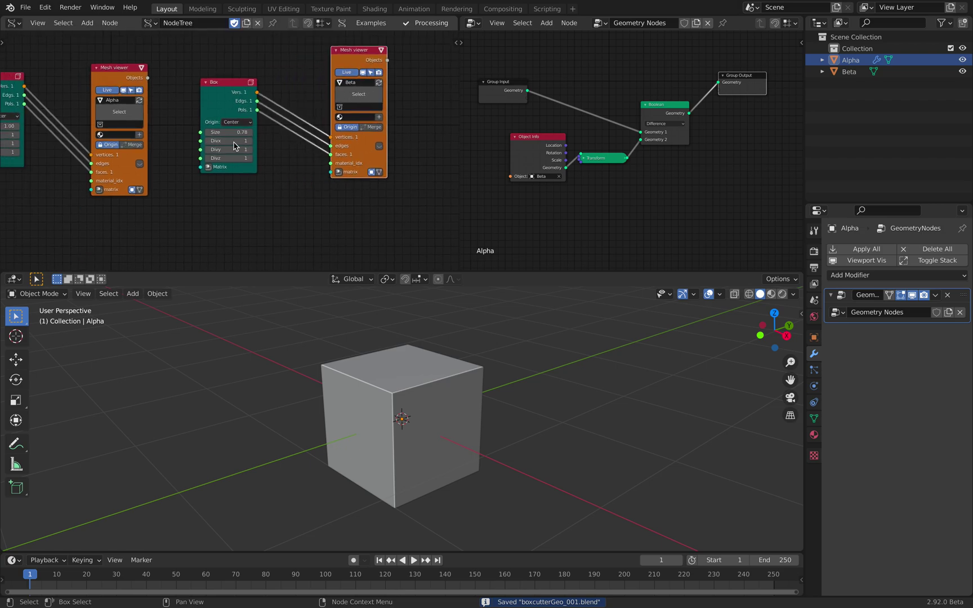
{"action": "scroll", "coordinate": [234, 145], "scroll_direction": "down", "scroll_amount": 3}
{"action": "middle_click_drag", "start_coordinate": [168, 111], "coordinate": [214, 125]}
{"action": "left_click_drag", "start_coordinate": [184, 108], "coordinate": [162, 103]}
{"action": "left_click_drag", "start_coordinate": [89, 105], "coordinate": [49, 102]}
{"action": "left_click_drag", "start_coordinate": [278, 110], "coordinate": [312, 111]}
{"action": "left_click_drag", "start_coordinate": [366, 95], "coordinate": [395, 85]}
{"action": "scroll", "coordinate": [299, 112], "scroll_direction": "up", "scroll_amount": 3}
Step: Add a Matrix In node linked to the Beta Box's matrix input and set its X location to 0.282
{"action": "key", "text": "shift+a"}
{"action": "left_click", "coordinate": [260, 119]}
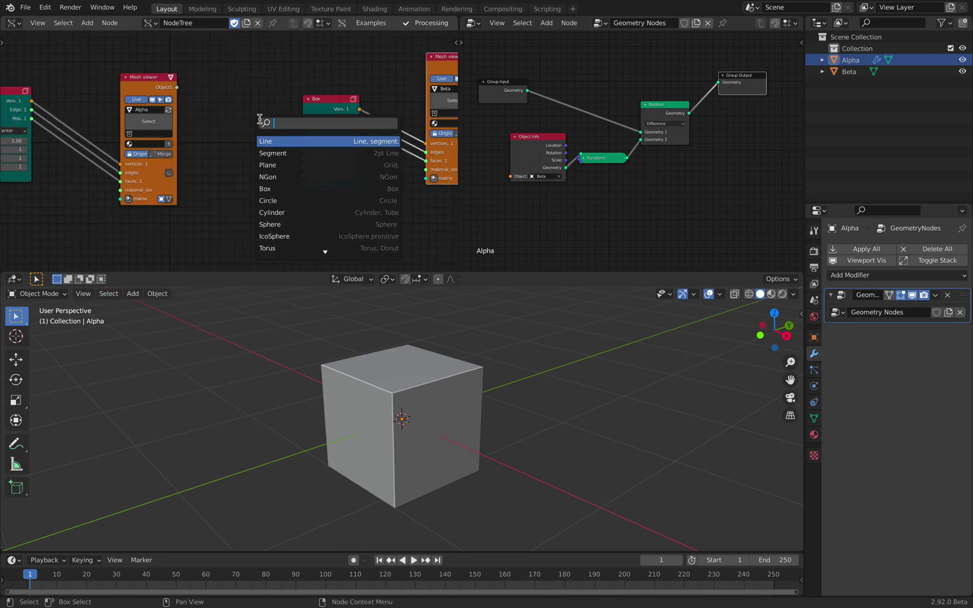
{"action": "key", "text": "Escape"}
{"action": "left_click", "coordinate": [311, 185]}
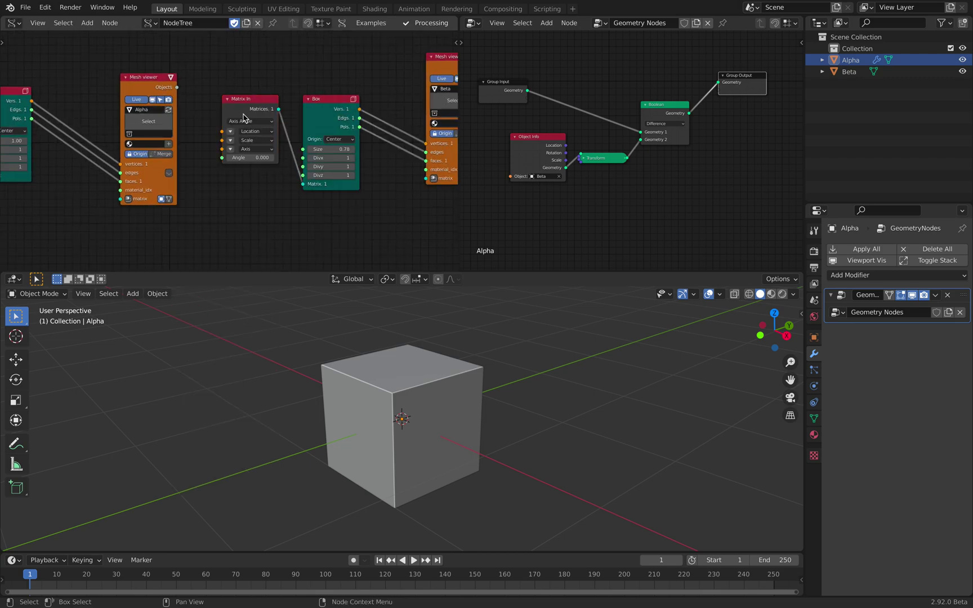
{"action": "left_click_drag", "start_coordinate": [255, 132], "coordinate": [272, 131]}
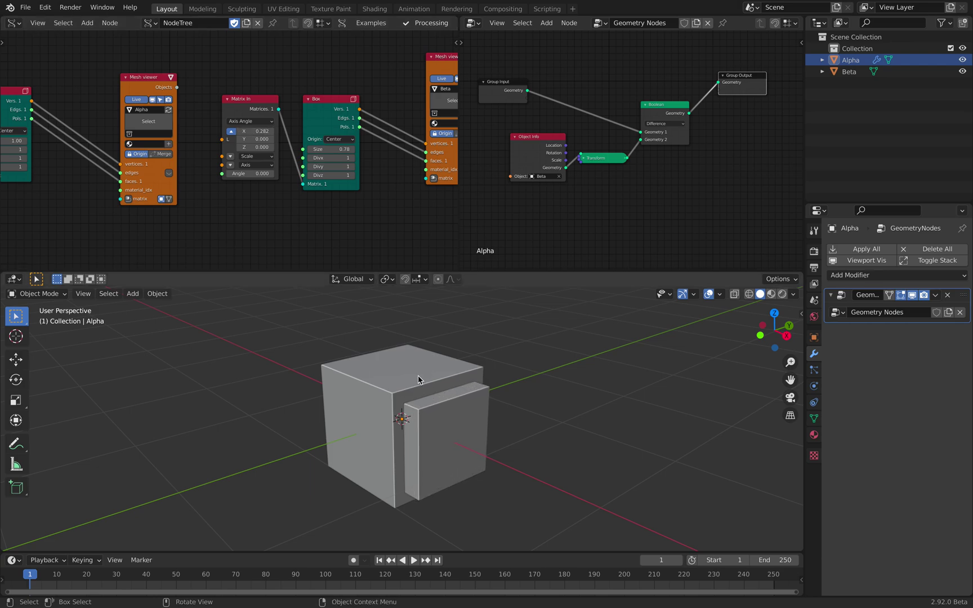
Step: Select the Beta box, hide it to expose the cut in Alpha, and save the file
{"action": "left_click", "coordinate": [499, 397]}
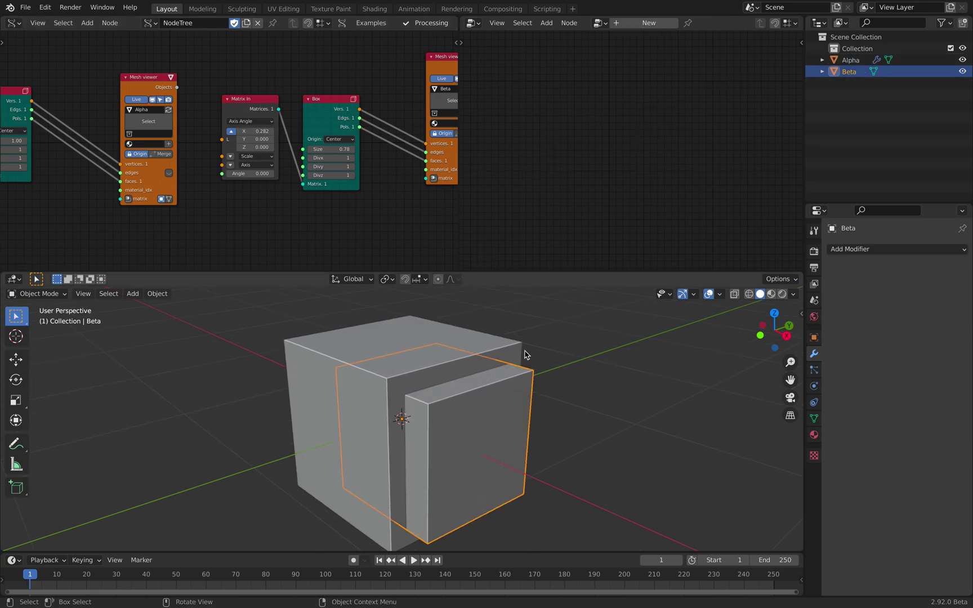
{"action": "left_click", "coordinate": [962, 71]}
{"action": "middle_click_drag", "start_coordinate": [608, 405], "coordinate": [553, 360]}
{"action": "key", "text": "ctrl+s"}
{"action": "left_click", "coordinate": [962, 71]}
{"action": "left_click", "coordinate": [962, 71]}
{"action": "left_click", "coordinate": [962, 72]}
{"action": "left_click", "coordinate": [962, 71]}
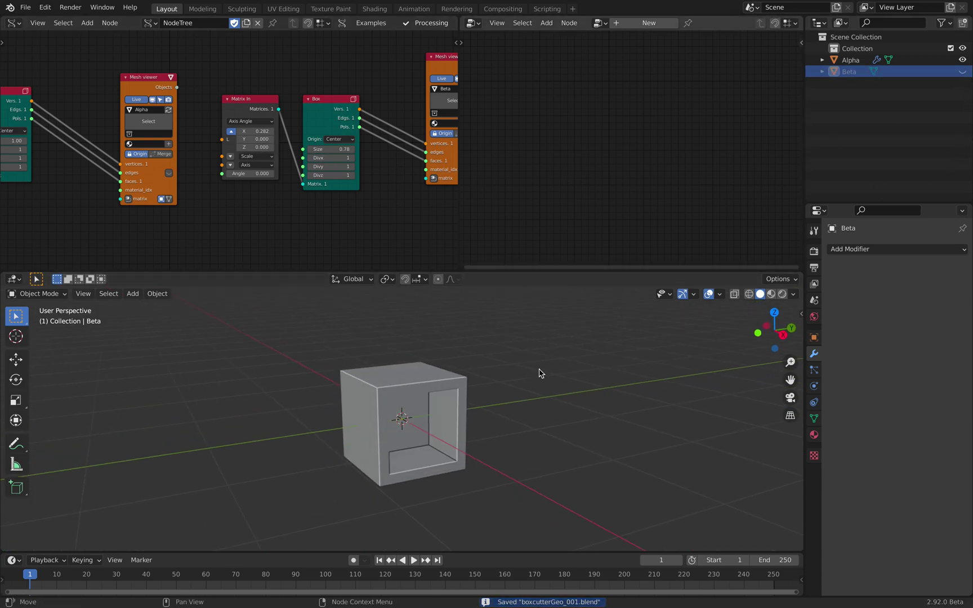
Step: Set the Beta Box's size to 0.81 and its Matrix In X location to 0.192, and save the file
{"action": "left_click_drag", "start_coordinate": [327, 149], "coordinate": [349, 150]}
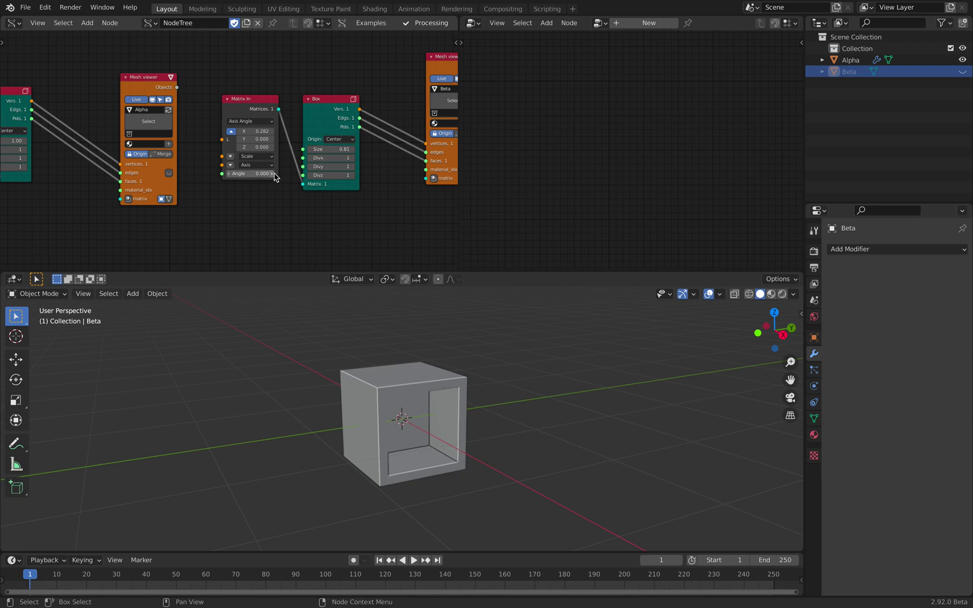
{"action": "mouse_move", "coordinate": [247, 131]}
{"action": "left_mouse_down"}
{"action": "mouse_move", "coordinate": [225, 131]}
{"action": "mouse_move", "coordinate": [241, 131]}
{"action": "left_mouse_up"}
{"action": "middle_click_drag", "start_coordinate": [330, 316], "coordinate": [450, 426]}
{"action": "key", "text": "ctrl+s"}
{"action": "scroll", "coordinate": [329, 174], "scroll_direction": "down", "scroll_amount": 2}
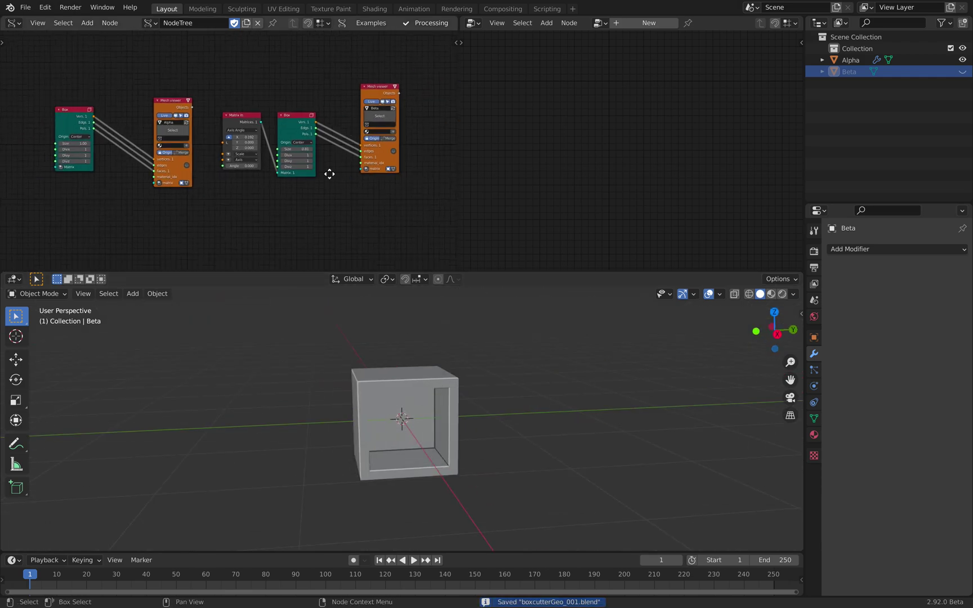
{"action": "middle_click_drag", "start_coordinate": [330, 174], "coordinate": [283, 173]}
{"action": "middle_click_drag", "start_coordinate": [547, 399], "coordinate": [532, 380]}
{"action": "scroll", "coordinate": [508, 402], "scroll_direction": "up", "scroll_amount": 1}
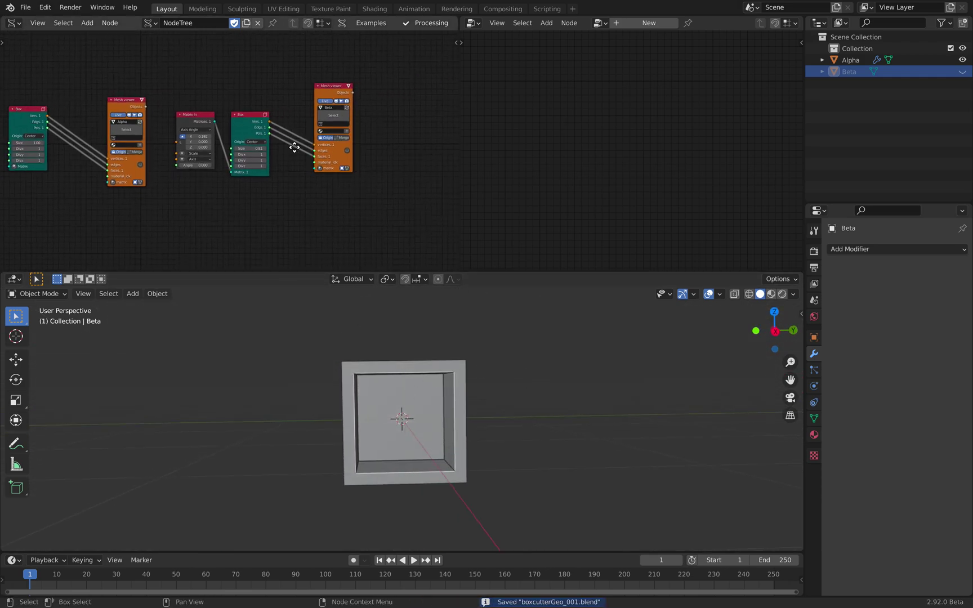
Step: Set the Alpha Box's size to 1.02 and feed its matrix input from a Matrix In node with expanded scale values
{"action": "middle_click_drag", "start_coordinate": [192, 129], "coordinate": [352, 127]}
{"action": "scroll", "coordinate": [352, 128], "scroll_direction": "down", "scroll_amount": 1}
{"action": "scroll", "coordinate": [304, 130], "scroll_direction": "up", "scroll_amount": 6}
{"action": "left_click_drag", "start_coordinate": [167, 131], "coordinate": [151, 112]}
{"action": "middle_click_drag", "start_coordinate": [151, 112], "coordinate": [216, 103]}
{"action": "left_click", "coordinate": [216, 157]}
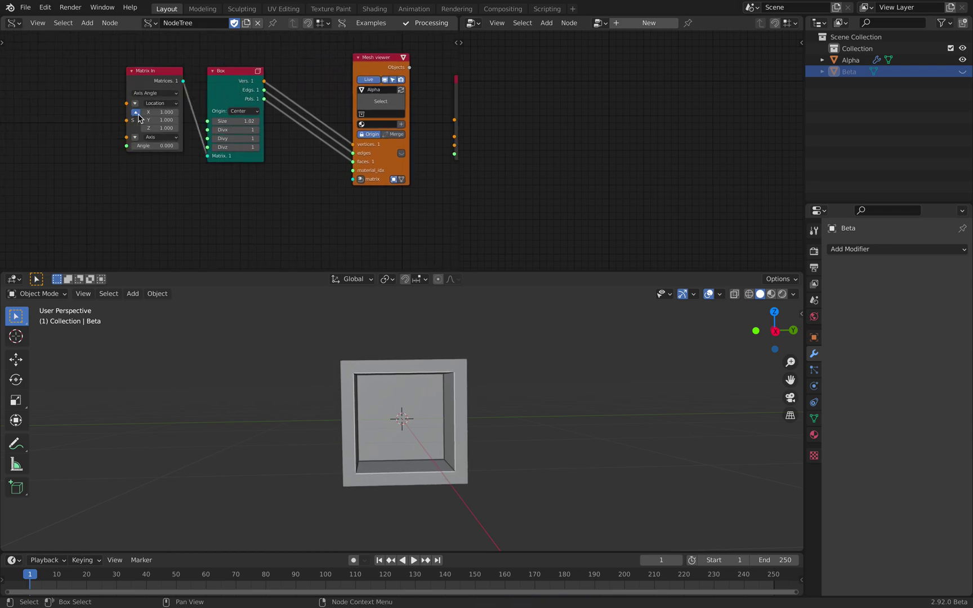
Step: Scale the Alpha box to 0.946 in X and about 1.2 in Y, and save the file
{"action": "left_click_drag", "start_coordinate": [160, 112], "coordinate": [203, 120]}
{"action": "left_click_drag", "start_coordinate": [160, 120], "coordinate": [121, 120]}
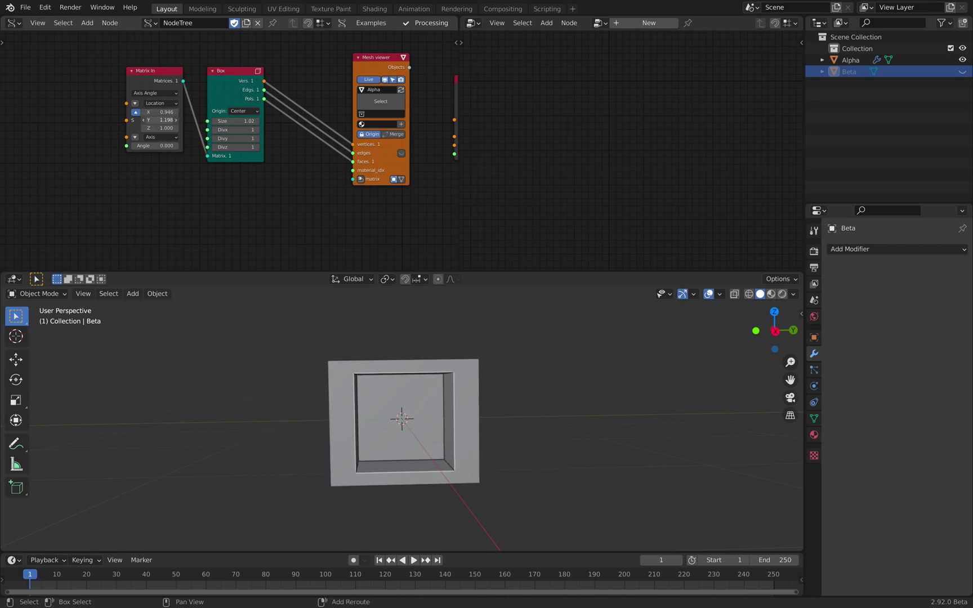
{"action": "middle_click_drag", "start_coordinate": [337, 316], "coordinate": [390, 328]}
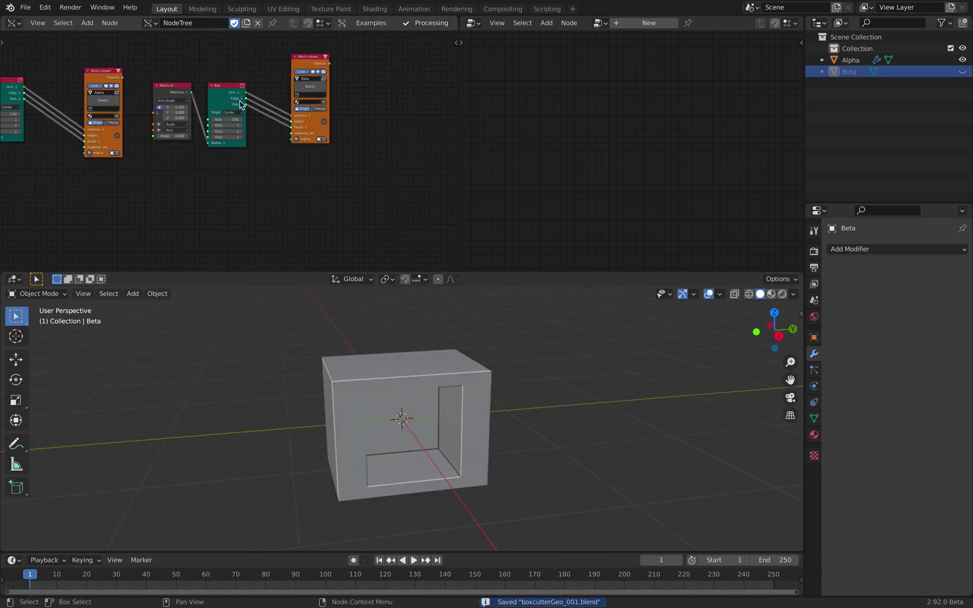
Step: Duplicate Beta's Matrix In, Box and Mesh viewer nodes and place the copy beside the originals
{"action": "key", "text": "b"}
{"action": "left_click_drag", "start_coordinate": [157, 48], "coordinate": [386, 195]}
{"action": "middle_click_drag", "start_coordinate": [347, 184], "coordinate": [259, 204]}
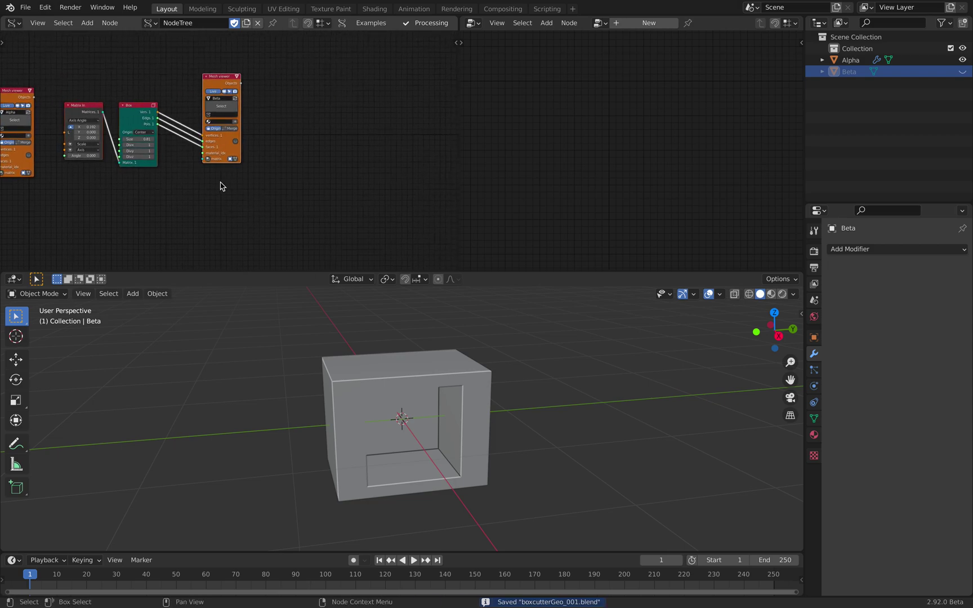
{"action": "key", "text": "shift+d"}
{"action": "left_click", "coordinate": [417, 183]}
{"action": "scroll", "coordinate": [417, 182], "scroll_direction": "up", "scroll_amount": 2}
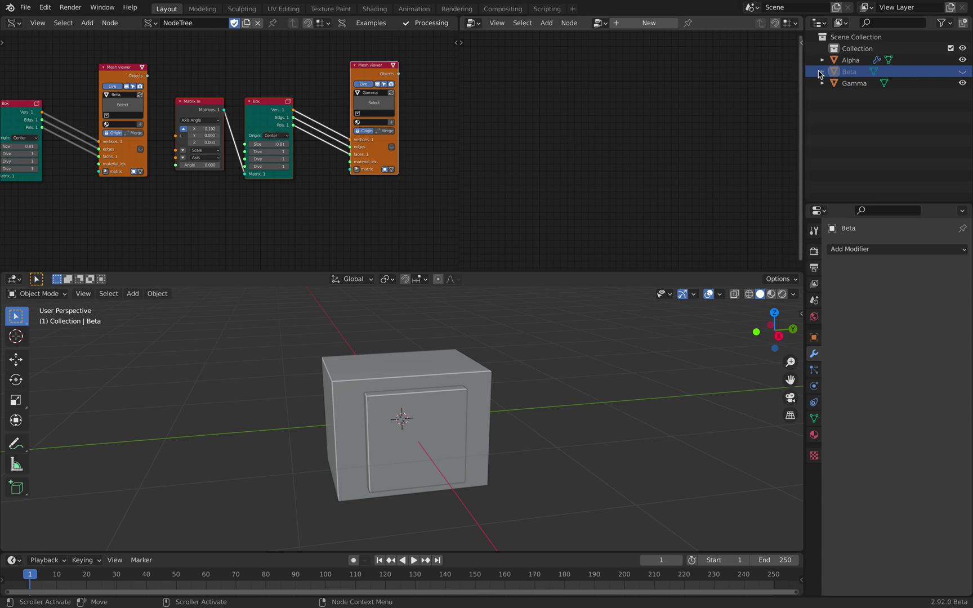
Step: Select Alpha to display its geometry nodes, save the file and set the Gamma Box's size to 0.66
{"action": "left_click", "coordinate": [844, 60]}
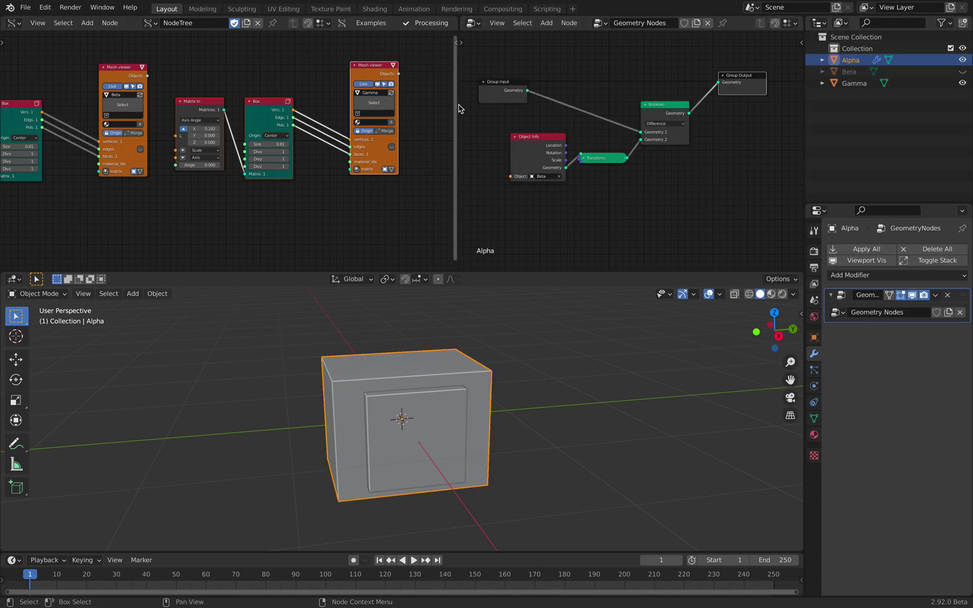
{"action": "left_click_drag", "start_coordinate": [459, 104], "coordinate": [444, 105]}
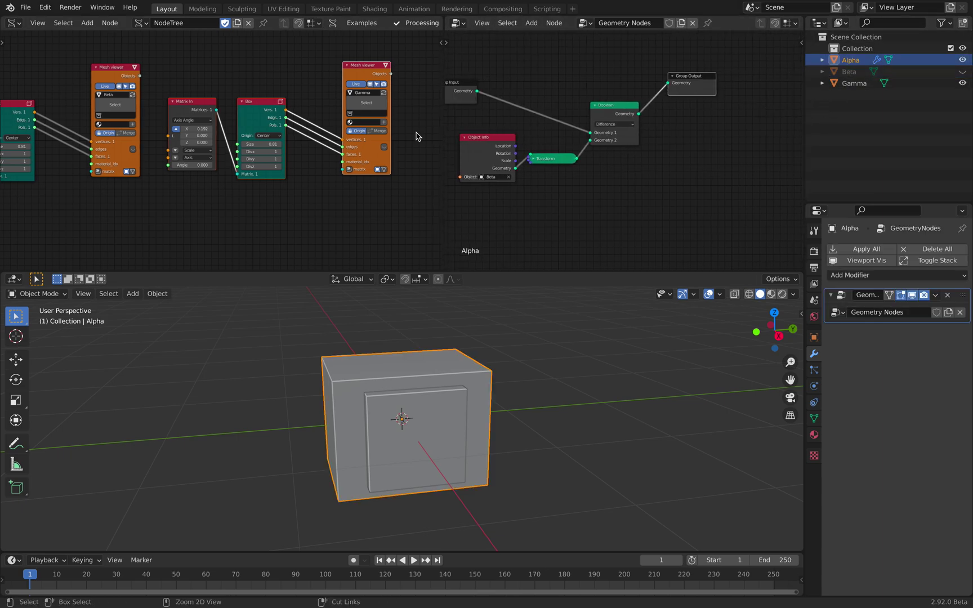
{"action": "key", "text": "ctrl+s"}
{"action": "middle_click_drag", "start_coordinate": [338, 118], "coordinate": [226, 140]}
{"action": "scroll", "coordinate": [219, 139], "scroll_direction": "up", "scroll_amount": 3}
{"action": "mouse_move", "coordinate": [130, 172]}
{"action": "left_mouse_down"}
{"action": "mouse_move", "coordinate": [144, 173]}
{"action": "mouse_move", "coordinate": [132, 173]}
{"action": "left_mouse_up"}
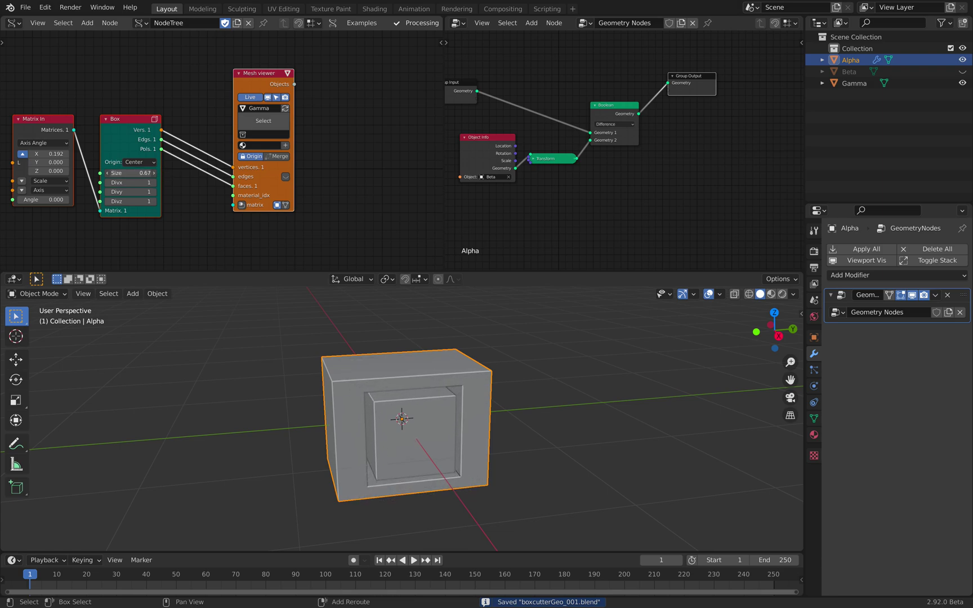
{"action": "middle_click_drag", "start_coordinate": [394, 394], "coordinate": [484, 411]}
{"action": "middle_click_drag", "start_coordinate": [190, 225], "coordinate": [223, 214]}
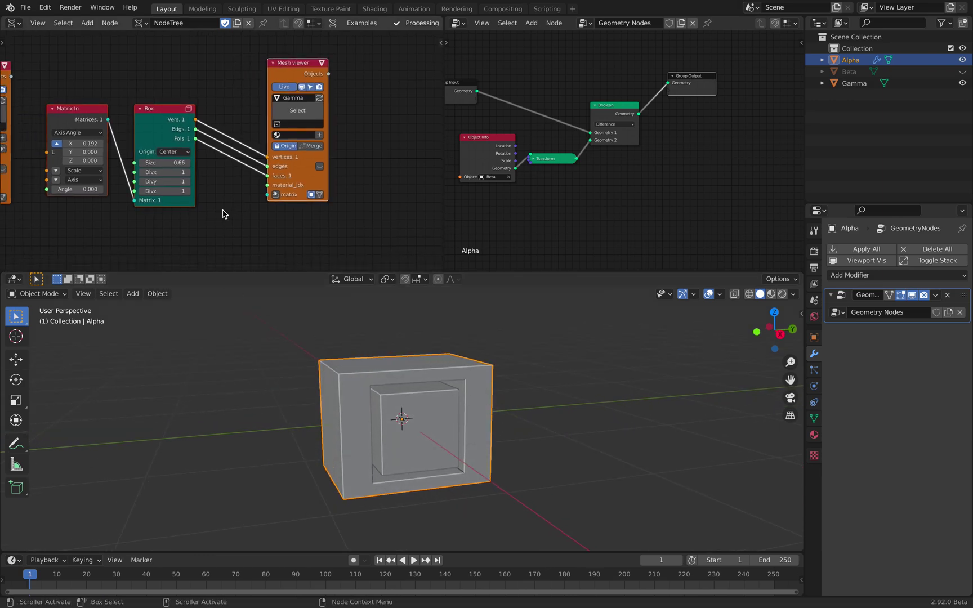
Step: Set the Gamma Matrix In's X location to 0 and Y scale to 2.932, and save the file
{"action": "middle_click_drag", "start_coordinate": [89, 161], "coordinate": [121, 142]}
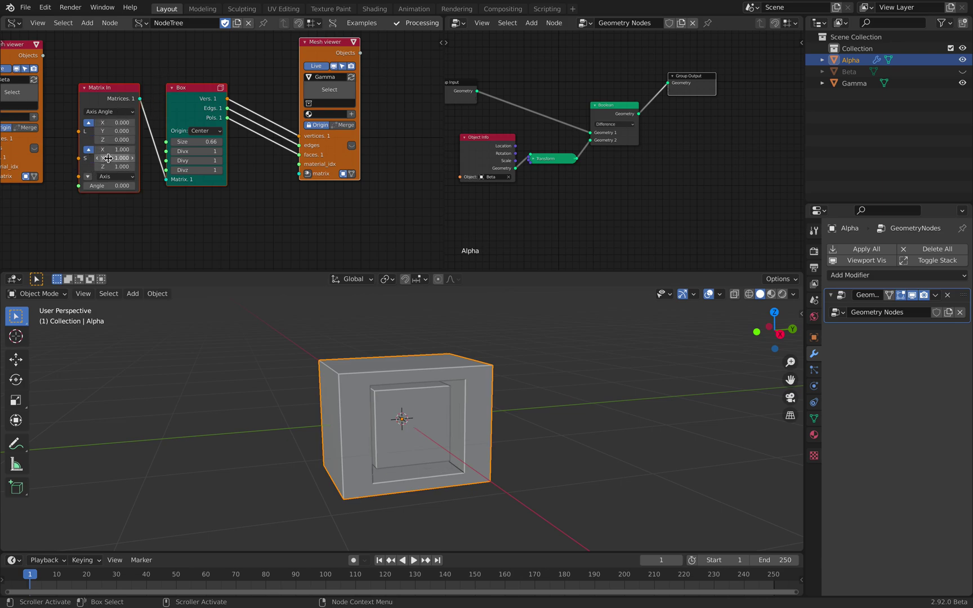
{"action": "left_click_drag", "start_coordinate": [115, 158], "coordinate": [135, 158]}
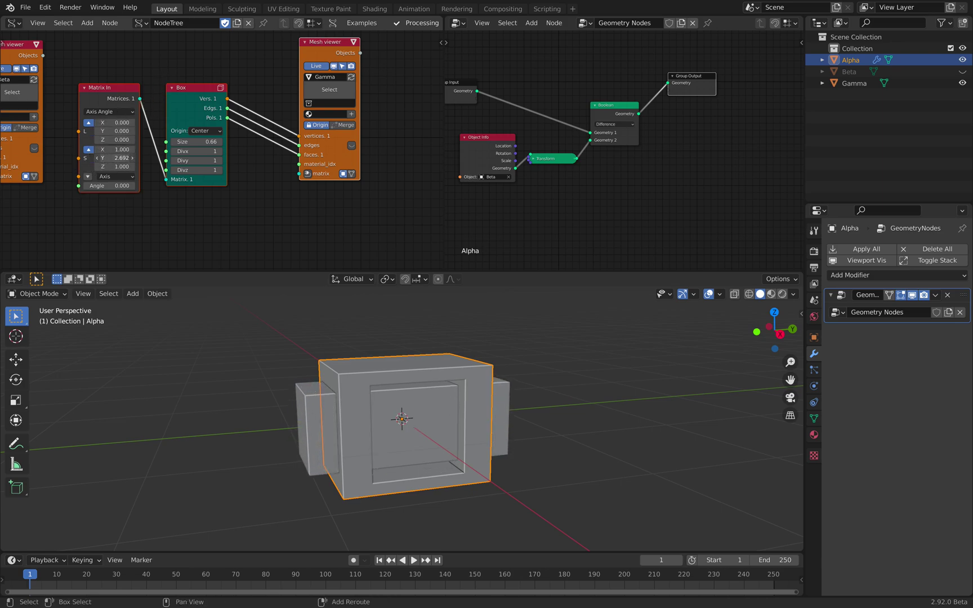
{"action": "key", "text": "ctrl+s"}
Step: Rearrange the geometry nodes to open a gap between Boolean and Group Output, and select the Boolean node
{"action": "scroll", "coordinate": [622, 178], "scroll_direction": "up", "scroll_amount": 1}
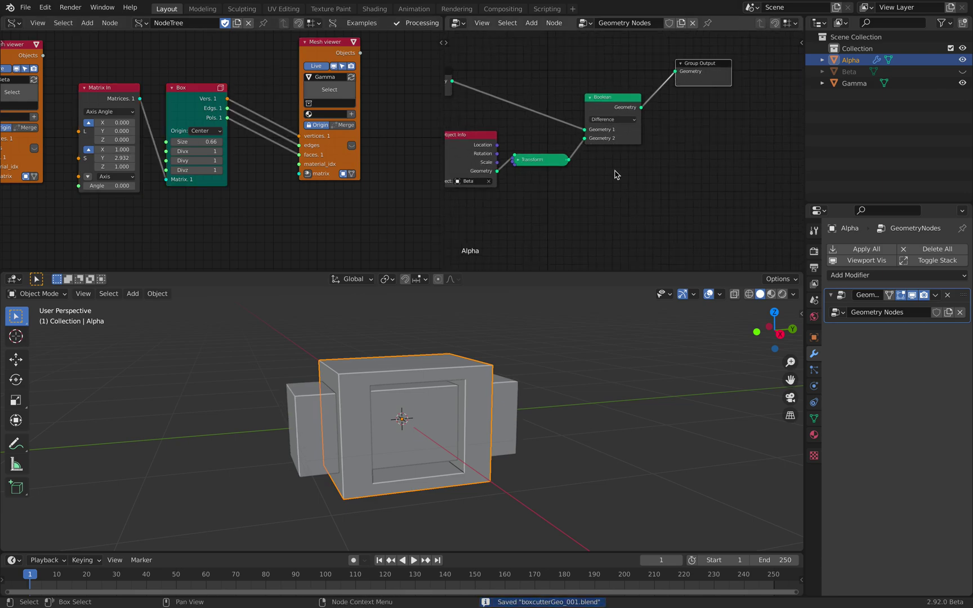
{"action": "scroll", "coordinate": [640, 116], "scroll_direction": "down", "scroll_amount": 1}
{"action": "middle_click_drag", "start_coordinate": [635, 125], "coordinate": [622, 154]}
{"action": "left_click_drag", "start_coordinate": [696, 102], "coordinate": [740, 102]}
{"action": "middle_click_drag", "start_coordinate": [504, 112], "coordinate": [548, 110]}
{"action": "left_click_drag", "start_coordinate": [493, 105], "coordinate": [584, 92]}
{"action": "middle_click_drag", "start_coordinate": [653, 118], "coordinate": [563, 117]}
{"action": "scroll", "coordinate": [563, 117], "scroll_direction": "up", "scroll_amount": 1}
{"action": "left_click_drag", "start_coordinate": [688, 85], "coordinate": [706, 85]}
{"action": "left_click", "coordinate": [551, 126]}
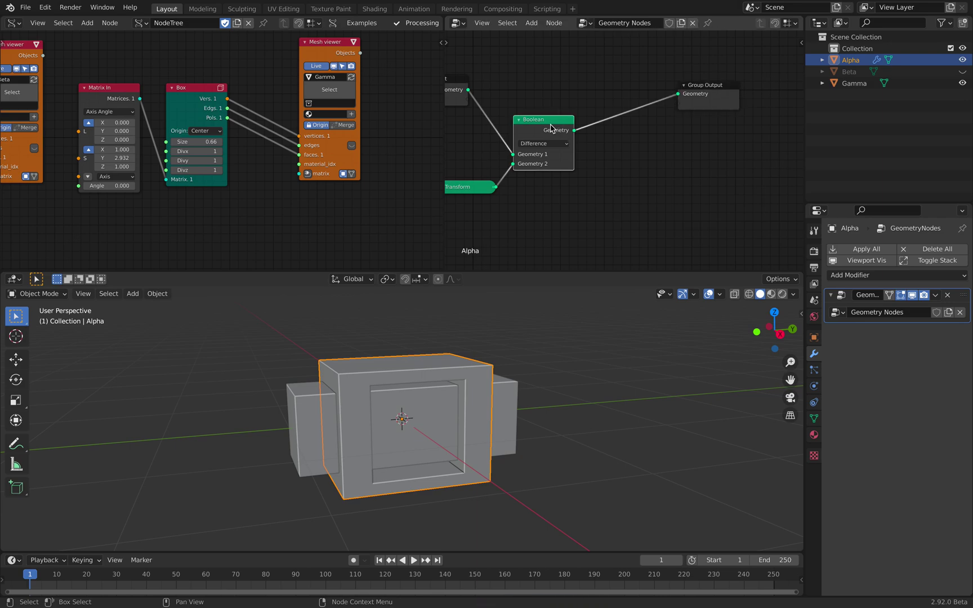
Step: Duplicate the Boolean node onto the first Boolean's output, and duplicate the Object Info and Transform nodes below it
{"action": "key", "text": "shift+d"}
{"action": "left_click", "coordinate": [665, 144]}
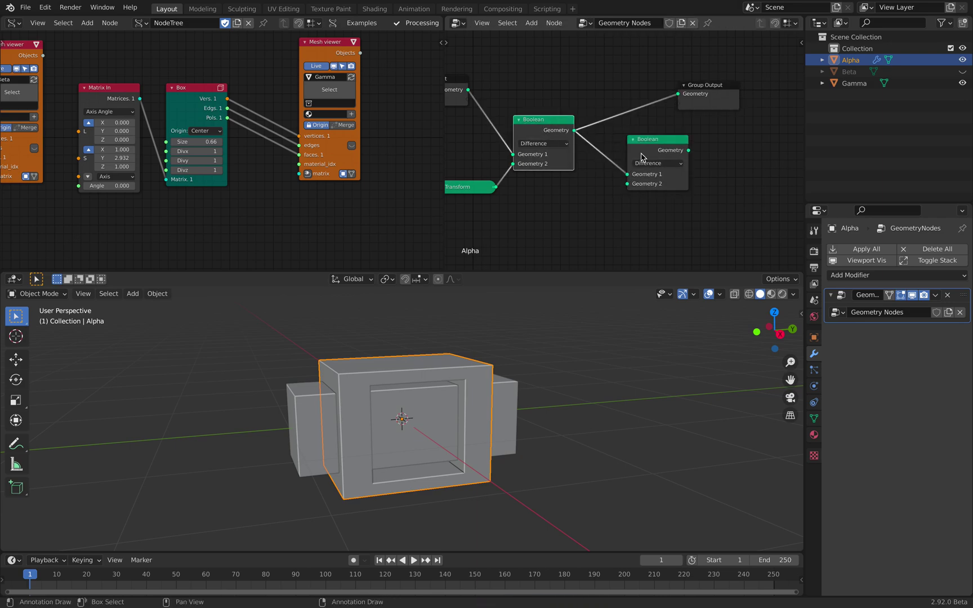
{"action": "scroll", "coordinate": [575, 130], "scroll_direction": "down", "scroll_amount": 2}
{"action": "middle_click_drag", "start_coordinate": [566, 117], "coordinate": [634, 86]}
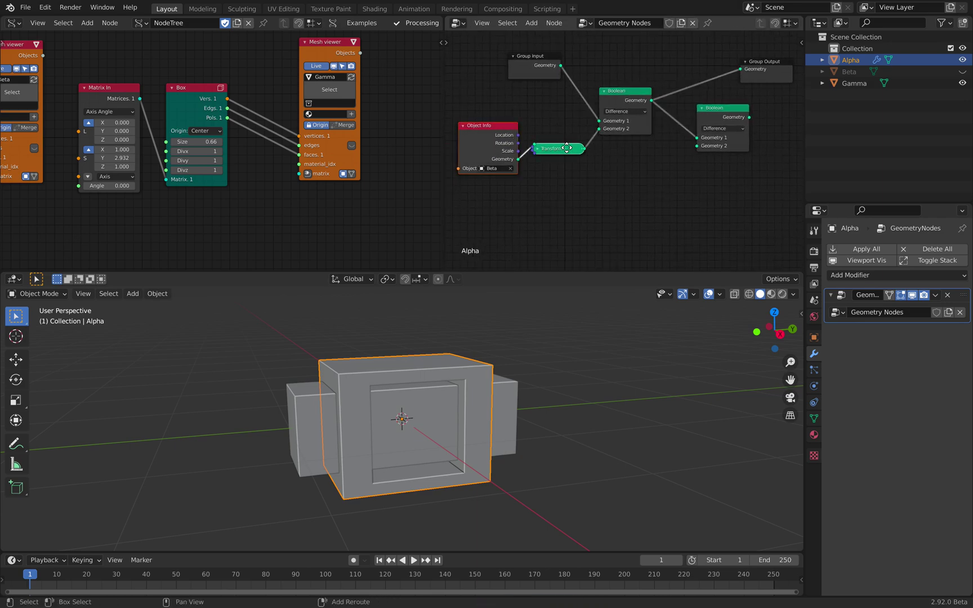
{"action": "key", "text": "shift+d"}
{"action": "left_click", "coordinate": [684, 191]}
Step: Assign Gamma to the copied Object Info, hide Gamma, wire the second cut through to Group Output, and save the file
{"action": "left_click_drag", "start_coordinate": [699, 148], "coordinate": [698, 146]}
{"action": "middle_click_drag", "start_coordinate": [698, 145], "coordinate": [618, 122]}
{"action": "left_click_drag", "start_coordinate": [839, 86], "coordinate": [537, 188]}
{"action": "left_click", "coordinate": [963, 82]}
{"action": "middle_click_drag", "start_coordinate": [595, 103], "coordinate": [533, 166]}
{"action": "left_click_drag", "start_coordinate": [618, 98], "coordinate": [676, 134]}
{"action": "middle_click_drag", "start_coordinate": [563, 104], "coordinate": [603, 83]}
{"action": "key", "text": "ctrl+s"}
{"action": "middle_click_drag", "start_coordinate": [439, 345], "coordinate": [455, 367]}
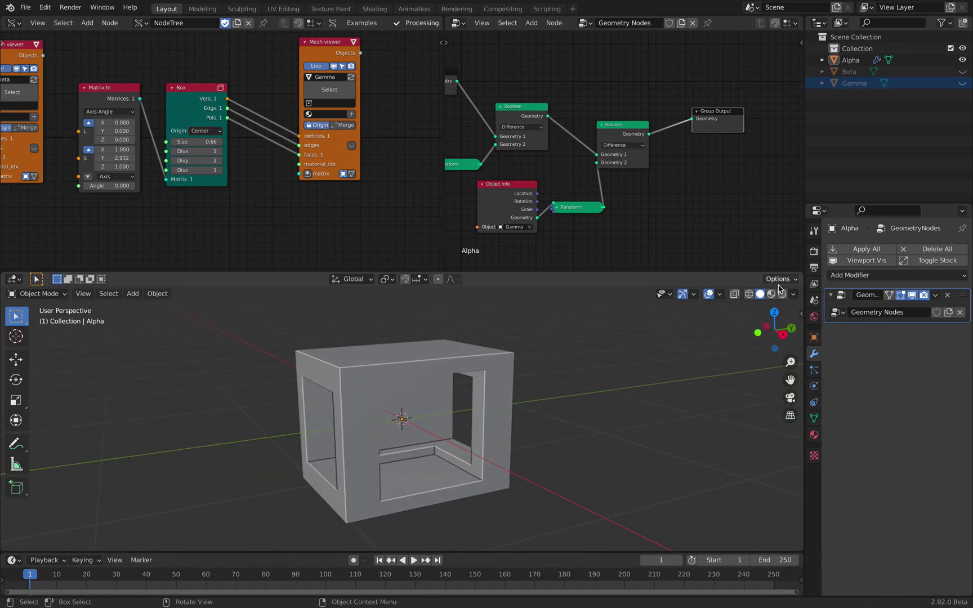
Step: Turn on Shadow in the viewport shading options, save the file and inspect the cut box
{"action": "left_click", "coordinate": [793, 294]}
{"action": "left_click", "coordinate": [728, 540]}
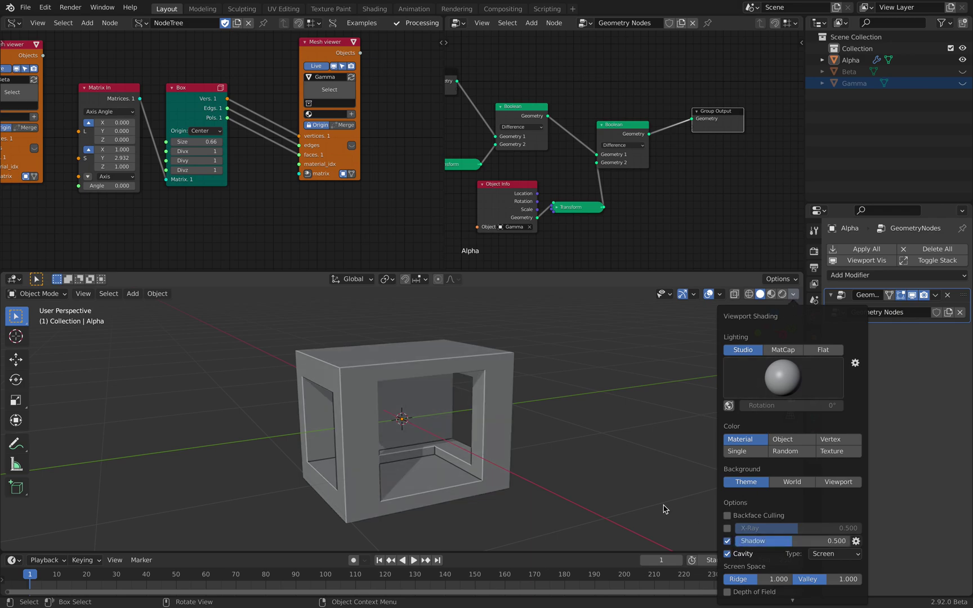
{"action": "key", "text": "ctrl+s"}
{"action": "mouse_move", "coordinate": [547, 408]}
{"action": "middle_mouse_down"}
{"action": "mouse_move", "coordinate": [521, 382]}
{"action": "mouse_move", "coordinate": [532, 392]}
{"action": "mouse_move", "coordinate": [545, 378]}
{"action": "mouse_move", "coordinate": [404, 387]}
{"action": "mouse_move", "coordinate": [325, 450]}
{"action": "mouse_move", "coordinate": [383, 473]}
{"action": "mouse_move", "coordinate": [466, 415]}
{"action": "middle_mouse_up"}
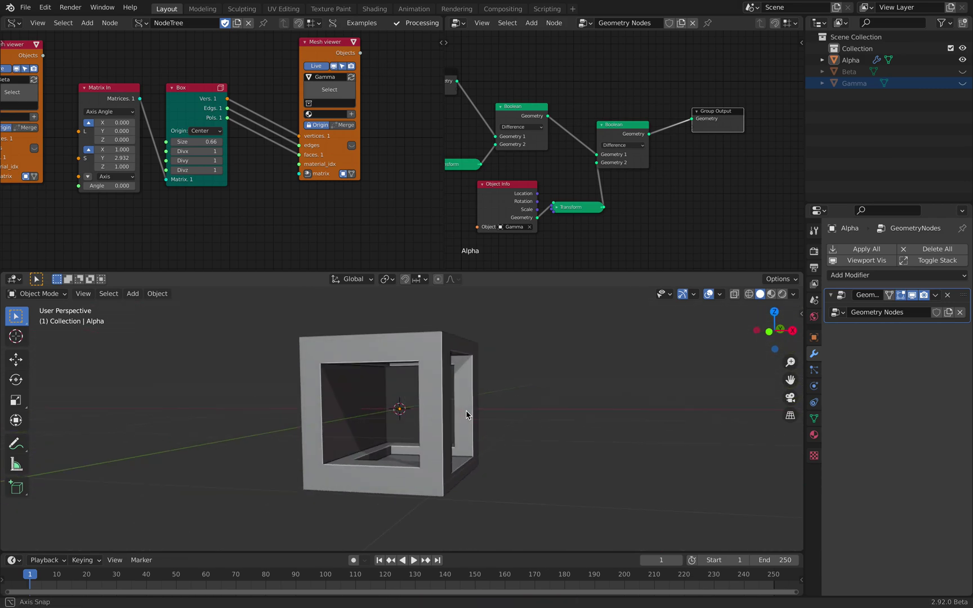
{"action": "middle_click_drag", "start_coordinate": [376, 465], "coordinate": [374, 452]}
{"action": "middle_click_drag", "start_coordinate": [410, 421], "coordinate": [418, 516]}
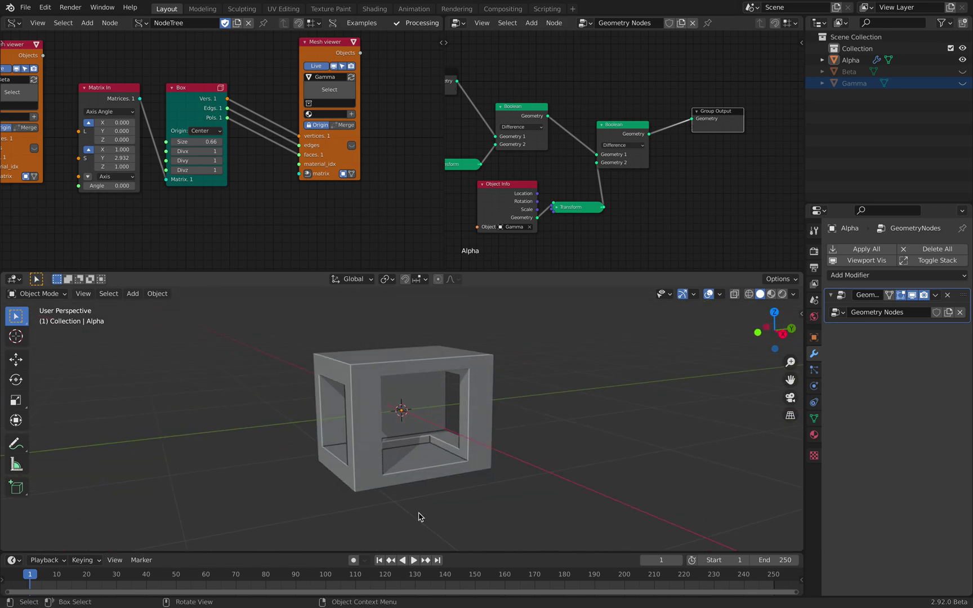
Step: Increase the Gamma Box's size, set the Beta Box's size to 0.89, and save the file
{"action": "middle_click_drag", "start_coordinate": [212, 179], "coordinate": [240, 181]}
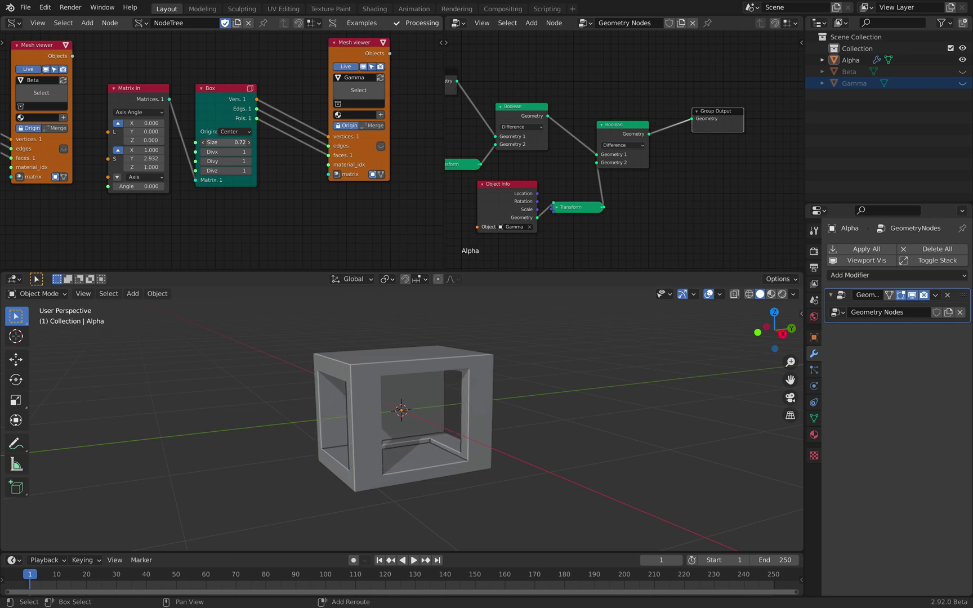
{"action": "middle_click_drag", "start_coordinate": [204, 145], "coordinate": [275, 144]}
{"action": "middle_click_drag", "start_coordinate": [91, 140], "coordinate": [253, 139]}
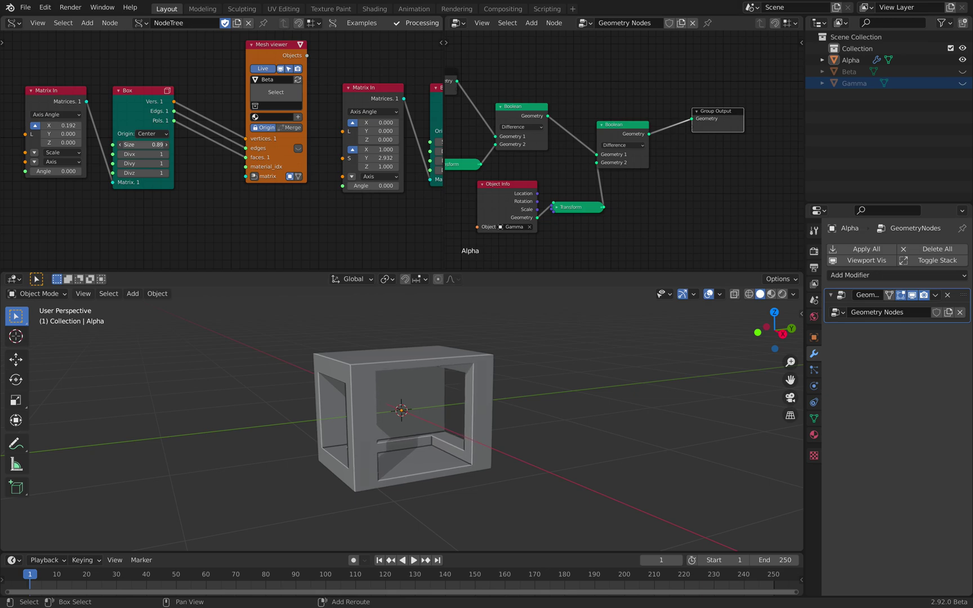
{"action": "middle_click_drag", "start_coordinate": [474, 354], "coordinate": [504, 380]}
{"action": "key", "text": "ctrl+s"}
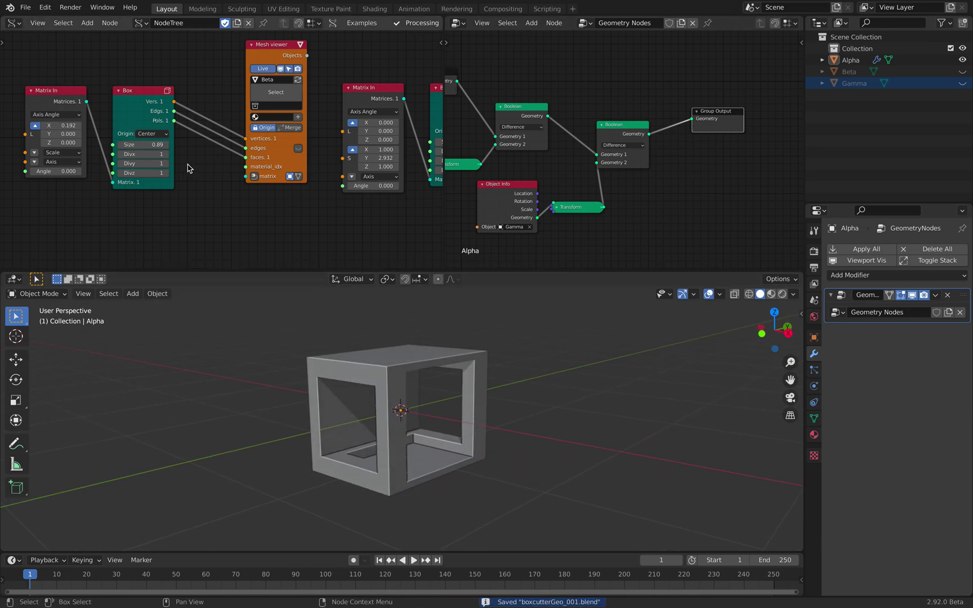
Step: Set the Beta Matrix In's X location to 0.294 and reposition the second Boolean node
{"action": "scroll", "coordinate": [191, 169], "scroll_direction": "left", "scroll_amount": 3, "text": "ctrl"}
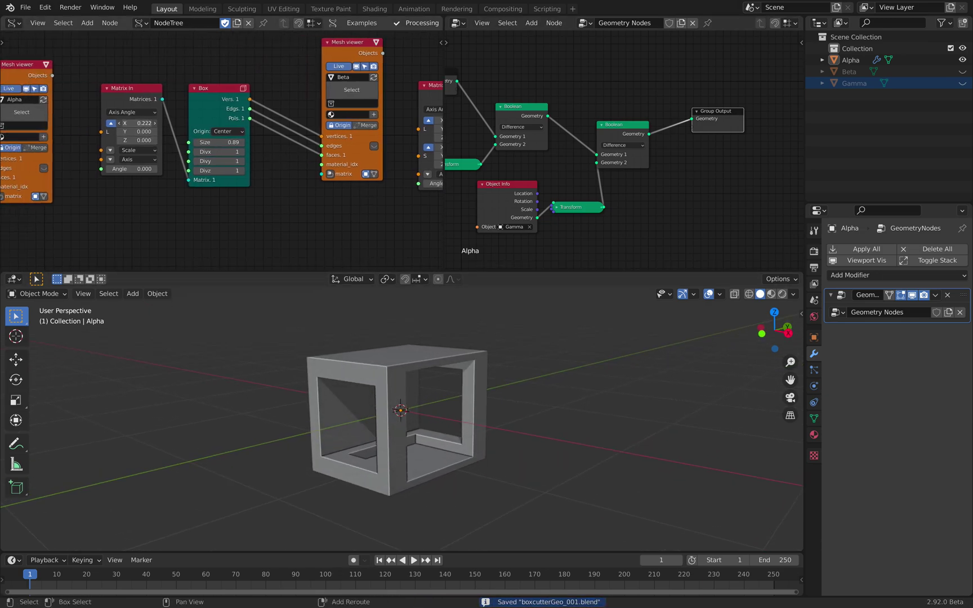
{"action": "middle_click_drag", "start_coordinate": [490, 402], "coordinate": [563, 360]}
{"action": "scroll", "coordinate": [653, 124], "scroll_direction": "up", "scroll_amount": 2}
{"action": "scroll", "coordinate": [654, 124], "scroll_direction": "up", "scroll_amount": 2}
{"action": "middle_click_drag", "start_coordinate": [598, 144], "coordinate": [645, 123]}
{"action": "left_click_drag", "start_coordinate": [663, 96], "coordinate": [674, 90]}
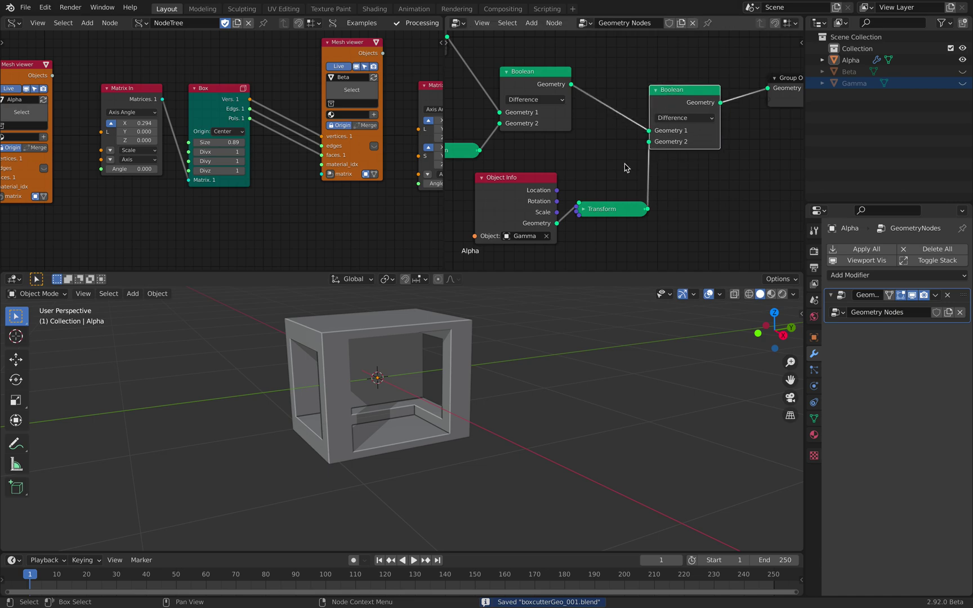
{"action": "middle_click_drag", "start_coordinate": [625, 165], "coordinate": [656, 120]}
Step: Expand the Transform node for Gamma, try a 12° Y rotation on the cutter, and return it to 0°
{"action": "left_click", "coordinate": [613, 163]}
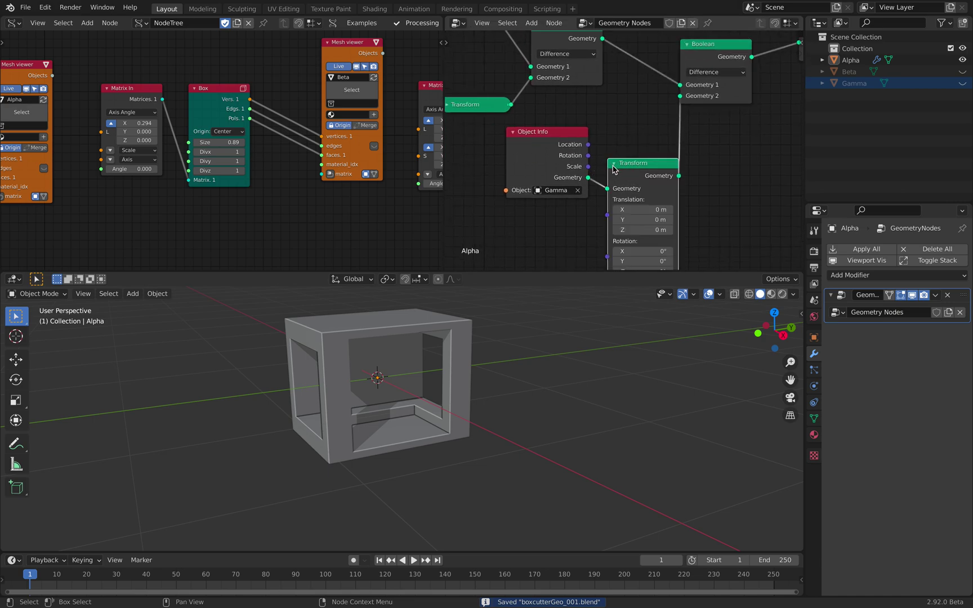
{"action": "middle_click_drag", "start_coordinate": [642, 209], "coordinate": [632, 135]}
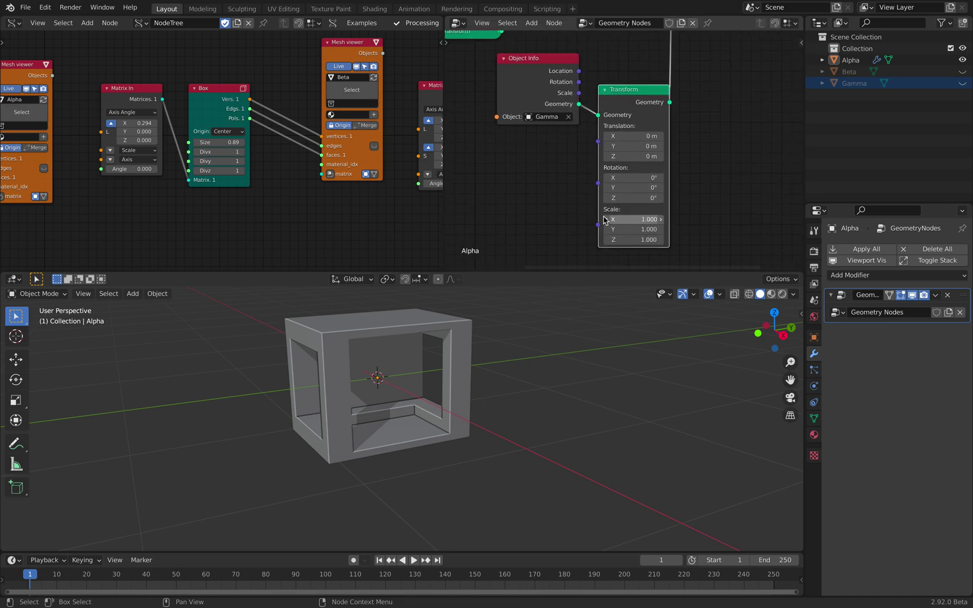
{"action": "left_click_drag", "start_coordinate": [633, 177], "coordinate": [617, 177]}
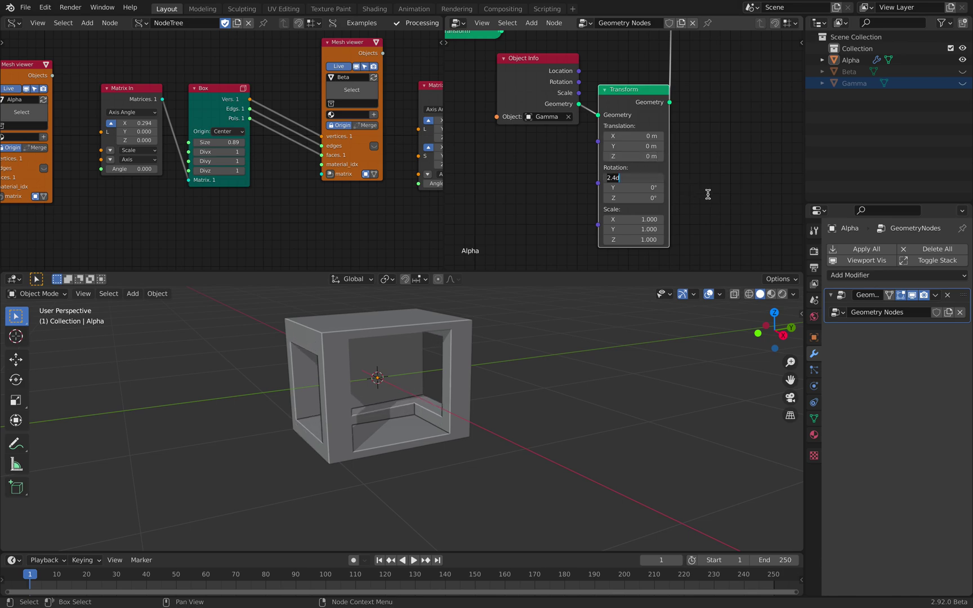
{"action": "left_click_drag", "start_coordinate": [633, 188], "coordinate": [580, 188]}
{"action": "middle_click_drag", "start_coordinate": [569, 433], "coordinate": [515, 393]}
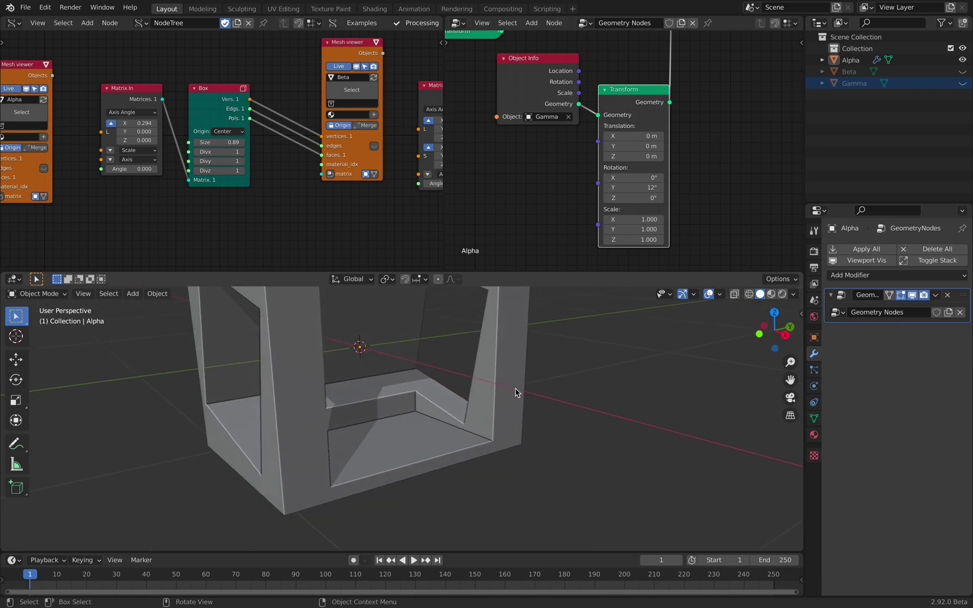
{"action": "middle_click_drag", "start_coordinate": [417, 380], "coordinate": [442, 393]}
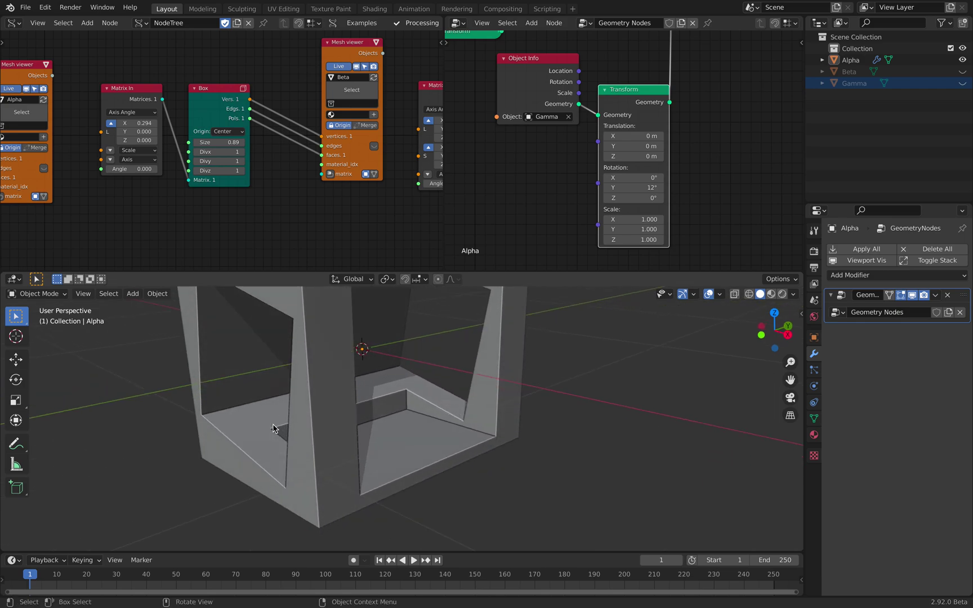
{"action": "middle_click_drag", "start_coordinate": [274, 398], "coordinate": [411, 383]}
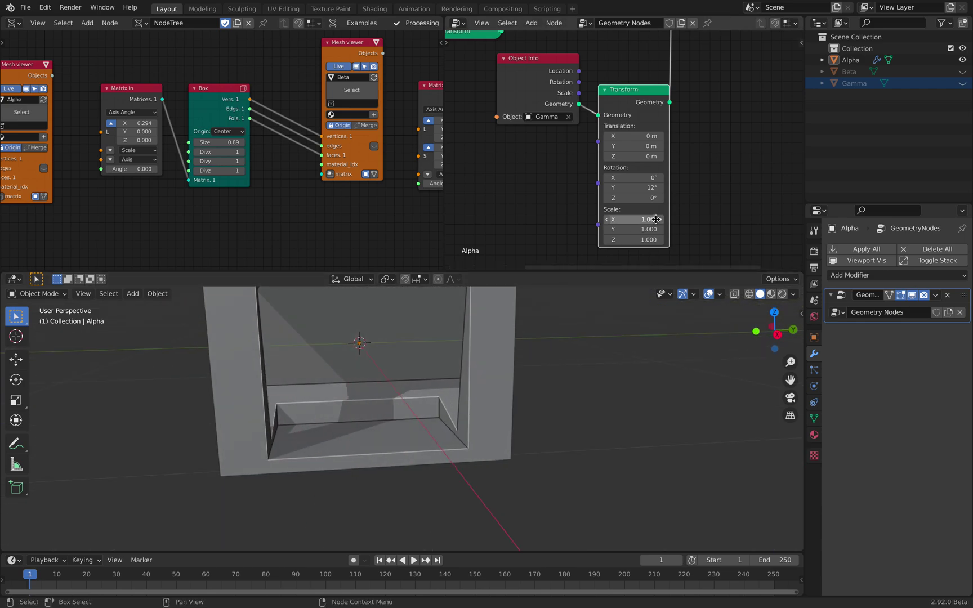
{"action": "key", "text": "Return"}
{"action": "scroll", "coordinate": [469, 402], "scroll_direction": "down", "scroll_amount": 4}
{"action": "mouse_move", "coordinate": [469, 401]}
{"action": "middle_mouse_down"}
{"action": "mouse_move", "coordinate": [504, 395]}
{"action": "mouse_move", "coordinate": [467, 388]}
{"action": "middle_mouse_up"}
Step: Set the Alpha Box's size to 0.99 and save the file
{"action": "key", "text": "ctrl+s"}
{"action": "scroll", "coordinate": [611, 141], "scroll_direction": "down", "scroll_amount": 3}
{"action": "scroll", "coordinate": [604, 139], "scroll_direction": "down", "scroll_amount": 3}
{"action": "middle_click_drag", "start_coordinate": [496, 121], "coordinate": [525, 137]}
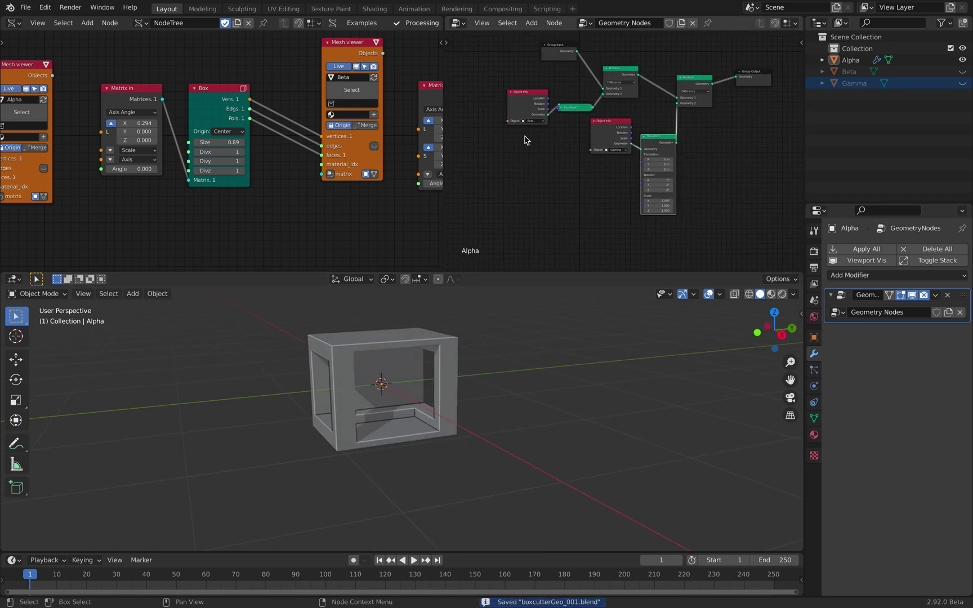
{"action": "middle_click_drag", "start_coordinate": [103, 133], "coordinate": [341, 133]}
{"action": "middle_click_drag", "start_coordinate": [20, 107], "coordinate": [223, 105]}
{"action": "scroll", "coordinate": [257, 121], "scroll_direction": "up", "scroll_amount": 1}
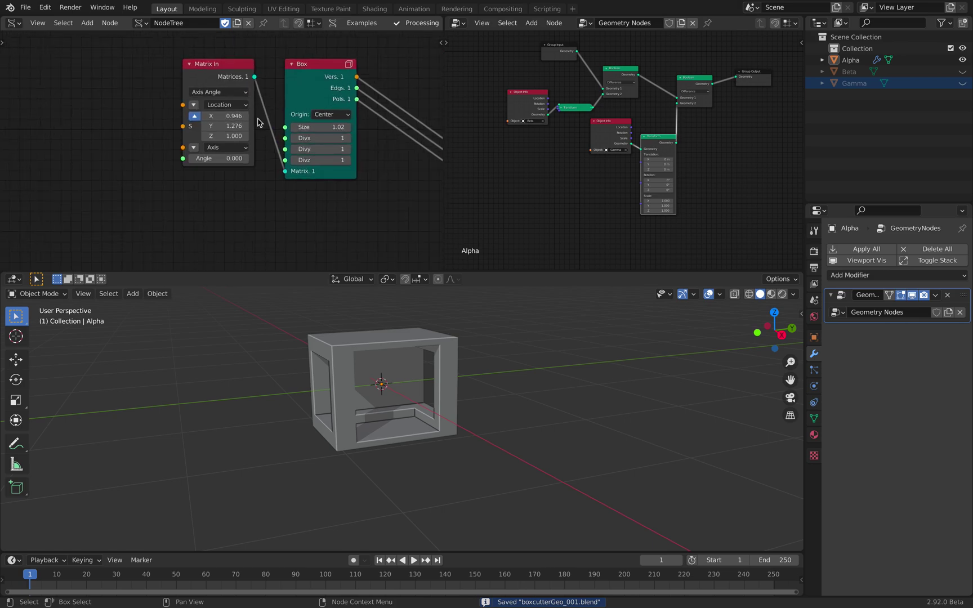
{"action": "left_click_drag", "start_coordinate": [321, 126], "coordinate": [313, 126]}
{"action": "middle_click_drag", "start_coordinate": [507, 366], "coordinate": [449, 397]}
{"action": "key", "text": "ctrl+s"}
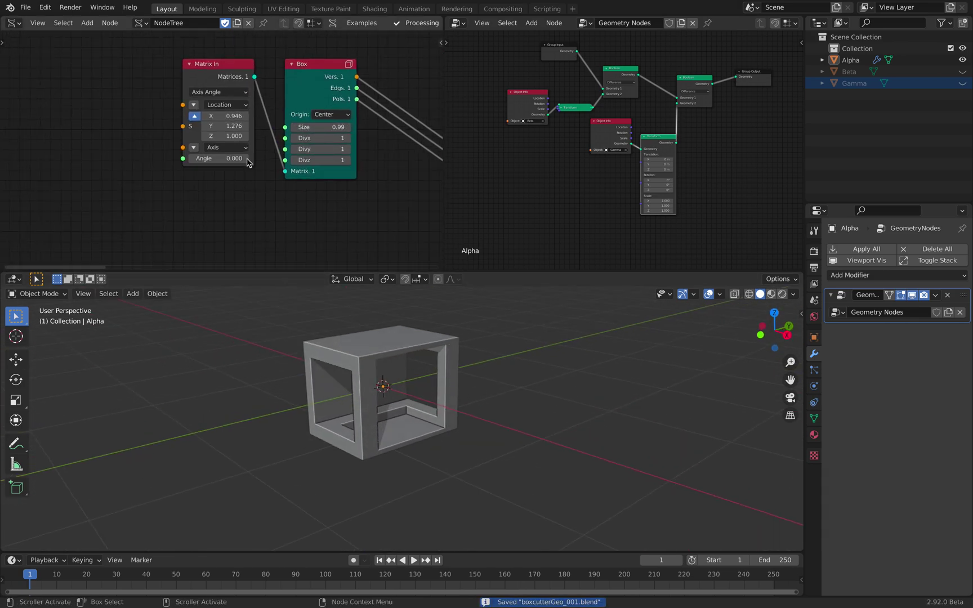
Step: Move Alpha's Matrix In and Box nodes farther from the Mesh viewer to make room
{"action": "scroll", "coordinate": [265, 181], "scroll_direction": "down", "scroll_amount": 1}
{"action": "middle_click_drag", "start_coordinate": [268, 102], "coordinate": [221, 114]}
{"action": "mouse_move", "coordinate": [275, 100]}
{"action": "left_mouse_down"}
{"action": "mouse_move", "coordinate": [261, 110]}
{"action": "mouse_move", "coordinate": [262, 102]}
{"action": "left_mouse_up"}
{"action": "left_click_drag", "start_coordinate": [181, 98], "coordinate": [145, 86]}
{"action": "left_click_drag", "start_coordinate": [253, 115], "coordinate": [222, 105]}
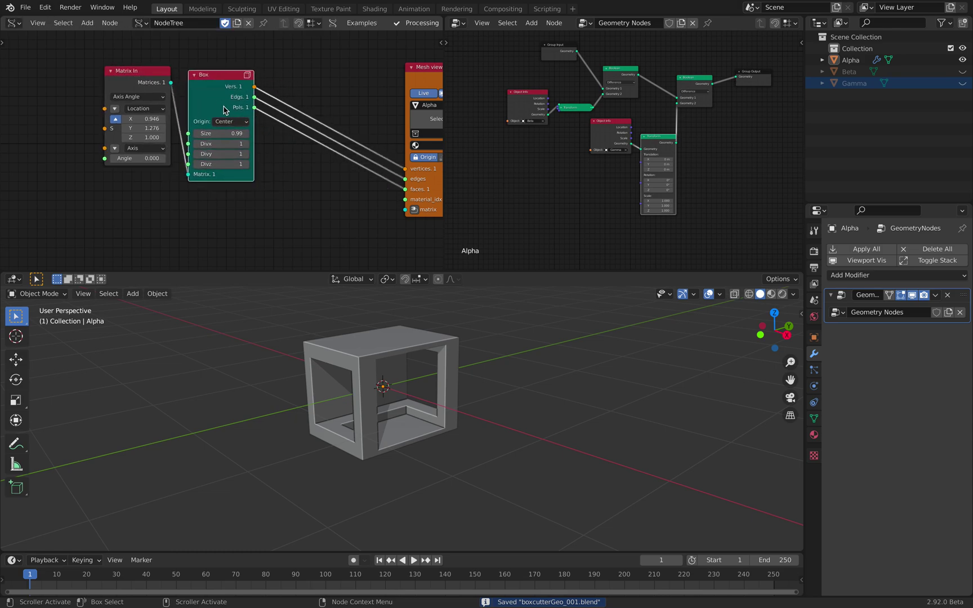
Step: Add a Cylinder node below the Alpha Box node
{"action": "middle_click_drag", "start_coordinate": [251, 179], "coordinate": [221, 147]}
{"action": "scroll", "coordinate": [228, 157], "scroll_direction": "down", "scroll_amount": 1}
{"action": "key", "text": "shift+a"}
{"action": "type", "text": "cy"}
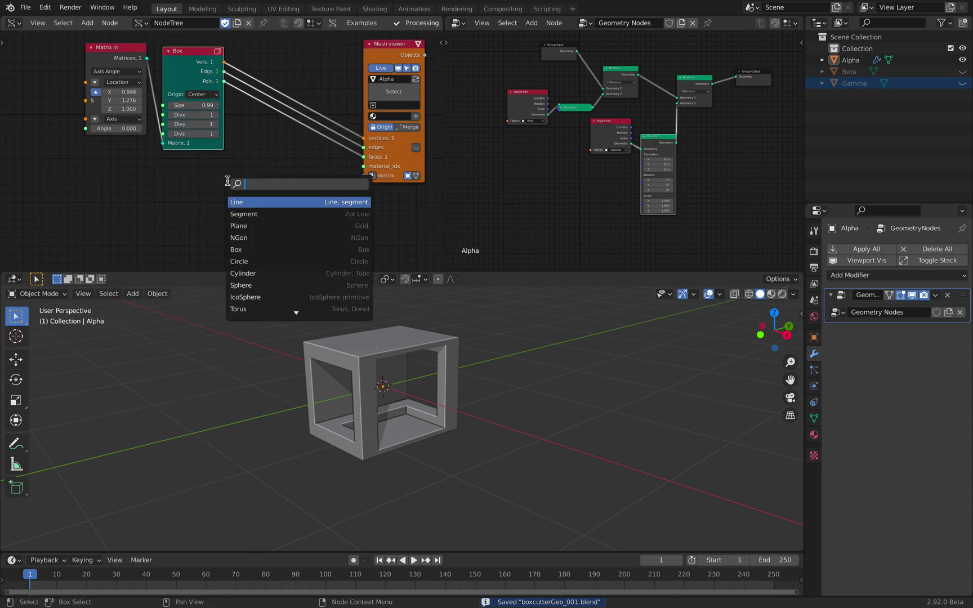
{"action": "key", "text": "Return"}
{"action": "left_click", "coordinate": [161, 164]}
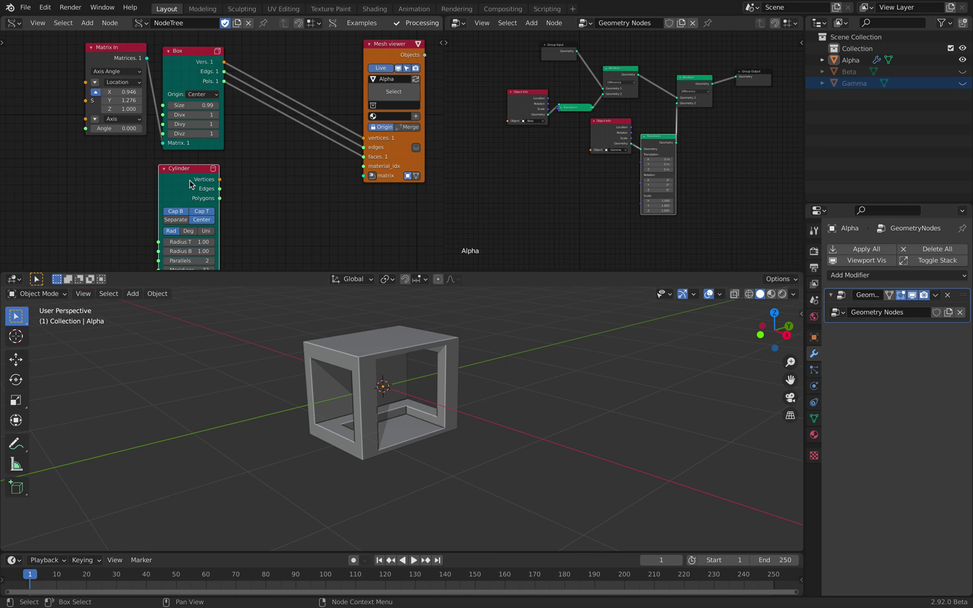
{"action": "middle_click_drag", "start_coordinate": [211, 180], "coordinate": [165, 173]}
Step: Connect the Cylinder's vertices, edges and polygons to Alpha's Mesh viewer and set both radii to 0.68
{"action": "key", "text": "shift+f"}
{"action": "middle_click_drag", "start_coordinate": [388, 386], "coordinate": [369, 381]}
{"action": "middle_click_drag", "start_coordinate": [174, 226], "coordinate": [191, 199]}
{"action": "left_click_drag", "start_coordinate": [171, 209], "coordinate": [129, 219]}
{"action": "middle_click_drag", "start_coordinate": [388, 394], "coordinate": [391, 420]}
{"action": "middle_click_drag", "start_coordinate": [159, 241], "coordinate": [163, 208]}
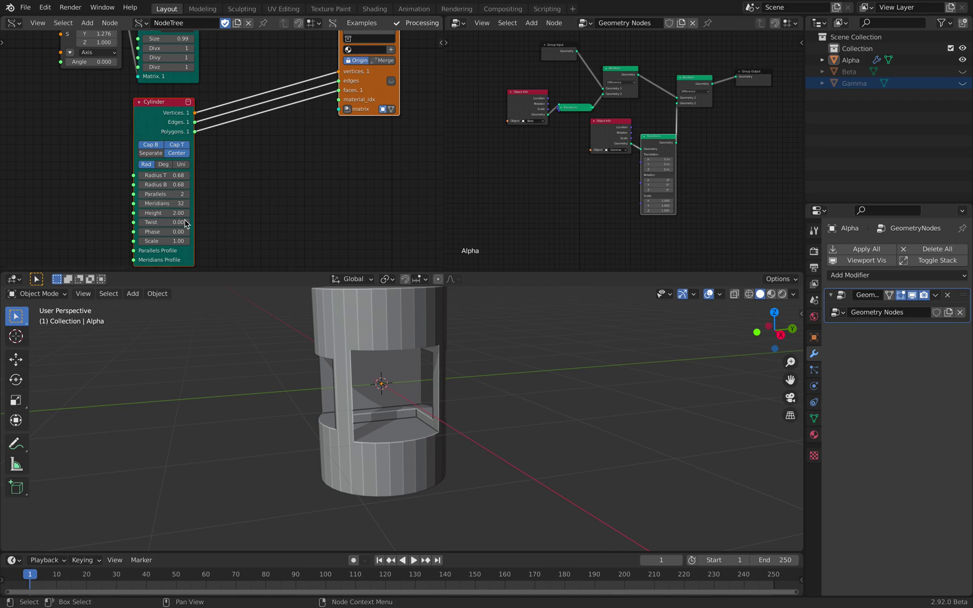
Step: Set the Cylinder's height to 1.48 and its meridians to 12
{"action": "left_click_drag", "start_coordinate": [164, 213], "coordinate": [134, 212]}
{"action": "middle_click_drag", "start_coordinate": [298, 352], "coordinate": [301, 374]}
{"action": "type", "text": "12"}
{"action": "key", "text": "Return"}
{"action": "middle_click_drag", "start_coordinate": [417, 360], "coordinate": [454, 380]}
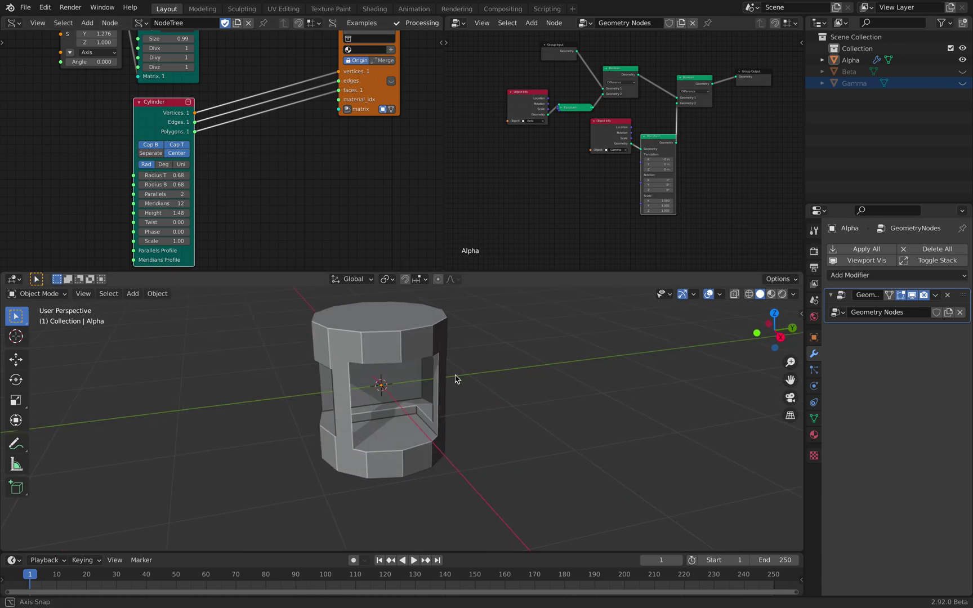
Step: Raise the Cylinder's meridians to 15 and save the file
{"action": "left_click", "coordinate": [188, 203]}
{"action": "left_click", "coordinate": [188, 204]}
{"action": "left_click", "coordinate": [188, 203]}
{"action": "middle_click_drag", "start_coordinate": [342, 367], "coordinate": [445, 337]}
{"action": "key", "text": "ctrl+s"}
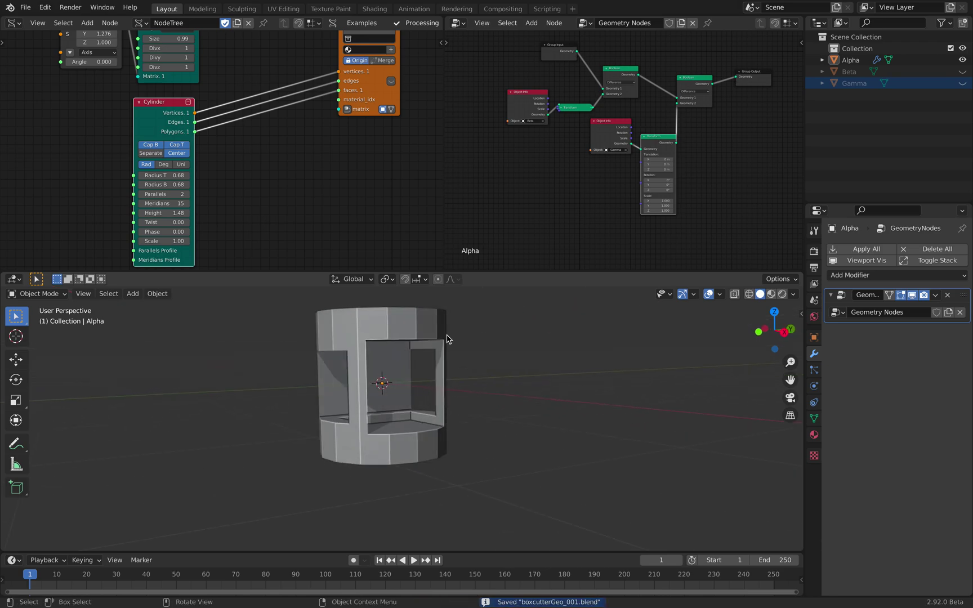
Step: Examine both node trees and the cut cylinder in the viewport
{"action": "scroll", "coordinate": [293, 180], "scroll_direction": "down", "scroll_amount": 1}
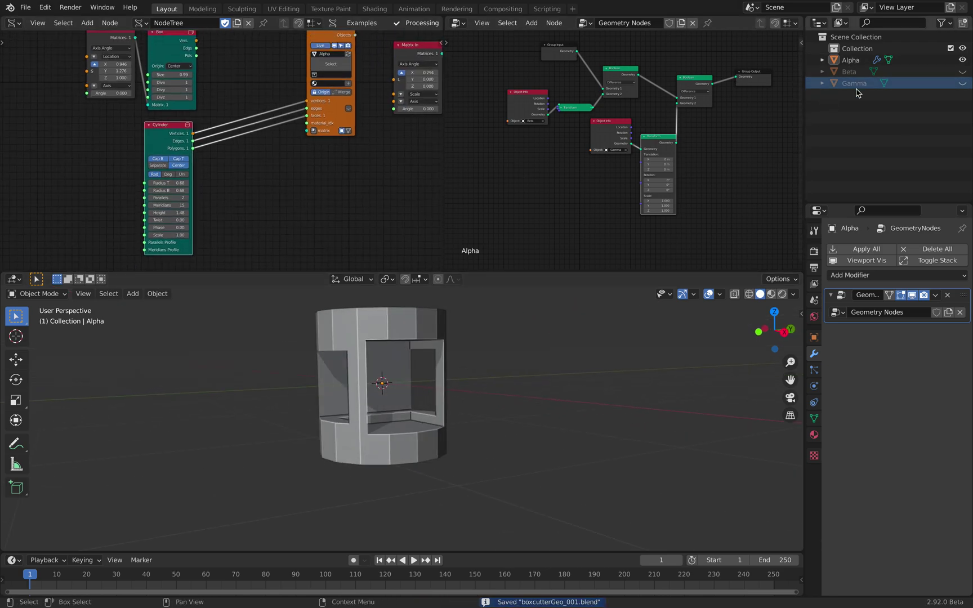
{"action": "scroll", "coordinate": [686, 131], "scroll_direction": "up", "scroll_amount": 2}
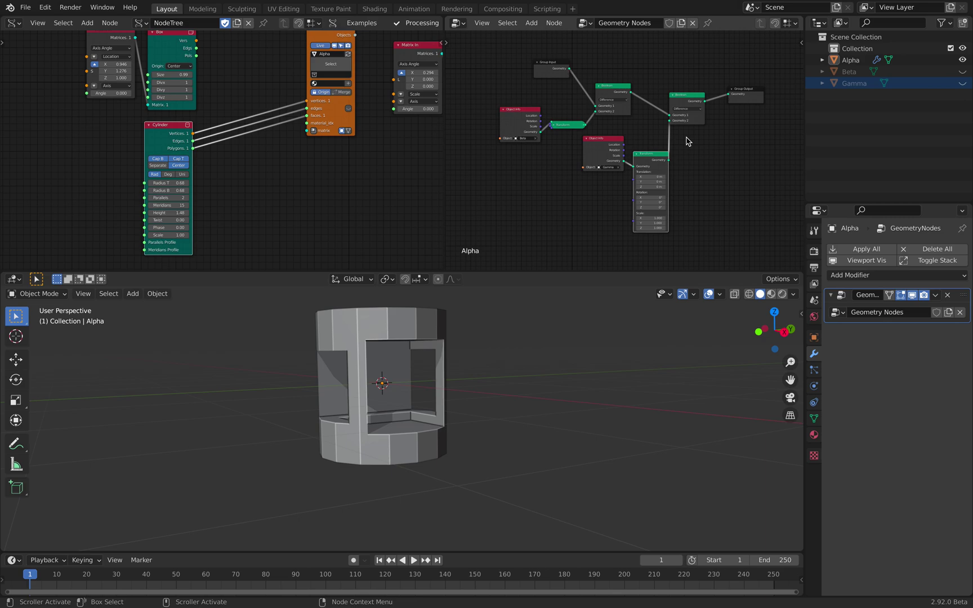
{"action": "left_click_drag", "start_coordinate": [445, 81], "coordinate": [440, 81]}
{"action": "middle_click_drag", "start_coordinate": [394, 94], "coordinate": [276, 124]}
{"action": "scroll", "coordinate": [276, 125], "scroll_direction": "down", "scroll_amount": 5}
{"action": "middle_click_drag", "start_coordinate": [433, 196], "coordinate": [321, 192]}
{"action": "middle_click_drag", "start_coordinate": [396, 350], "coordinate": [439, 367]}
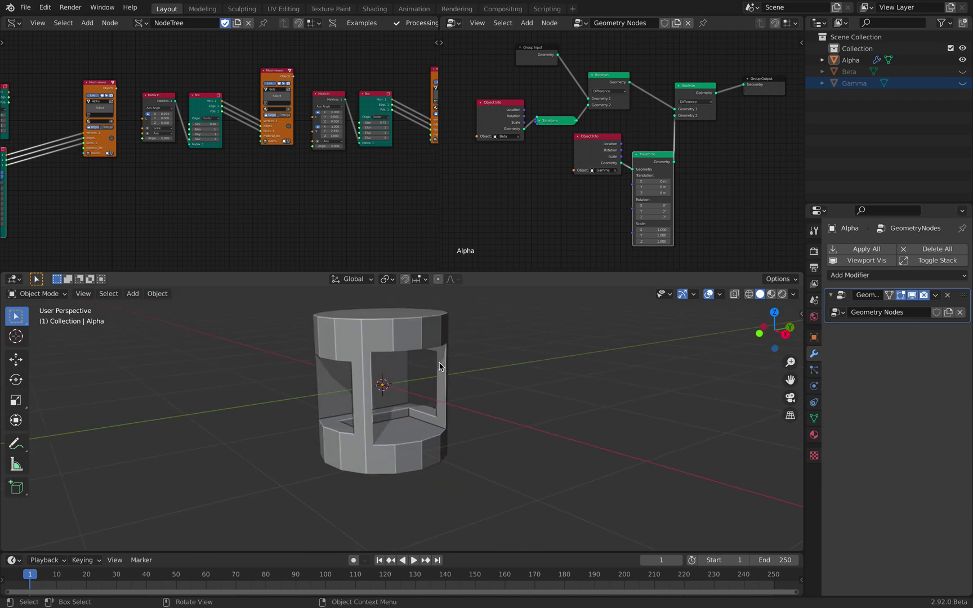
{"action": "scroll", "coordinate": [439, 367], "scroll_direction": "up", "scroll_amount": 1}
Step: Save the file and add a Line node in the free space below the Sverchok nodes
{"action": "left_click", "coordinate": [27, 11]}
{"action": "left_click", "coordinate": [34, 68]}
{"action": "middle_click_drag", "start_coordinate": [420, 317], "coordinate": [453, 332]}
{"action": "scroll", "coordinate": [276, 169], "scroll_direction": "down", "scroll_amount": 2}
{"action": "scroll", "coordinate": [271, 159], "scroll_direction": "up", "scroll_amount": 1}
{"action": "middle_click_drag", "start_coordinate": [275, 175], "coordinate": [210, 170]}
{"action": "key", "text": "shift+a"}
{"action": "left_click", "coordinate": [209, 168]}
{"action": "key", "text": "Return"}
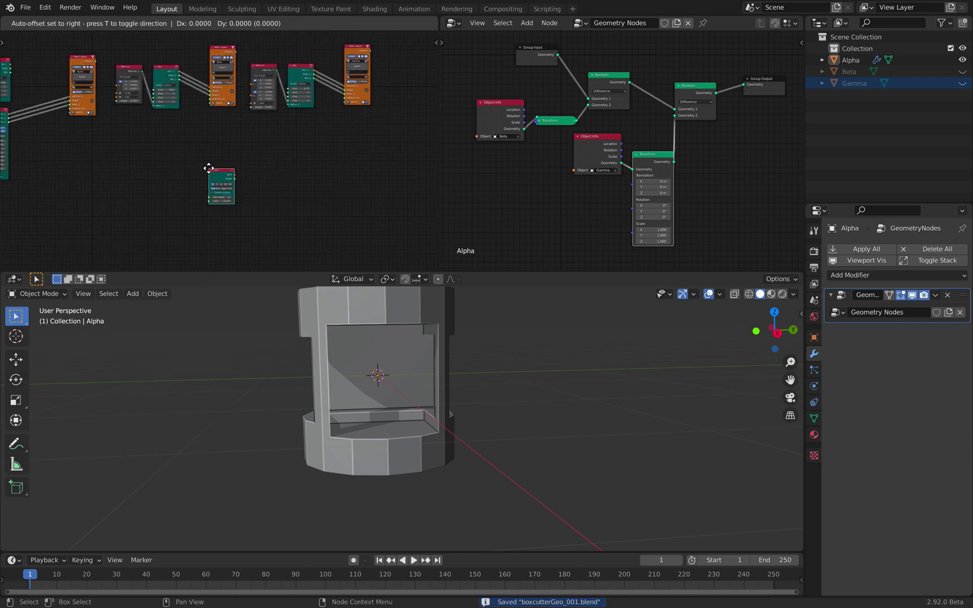
{"action": "left_click", "coordinate": [160, 155]}
{"action": "scroll", "coordinate": [216, 165], "scroll_direction": "up", "scroll_amount": 5}
Step: Add a Box node beside the Line node and move the Line node beneath it
{"action": "key", "text": "alt+space"}
{"action": "type", "text": "box"}
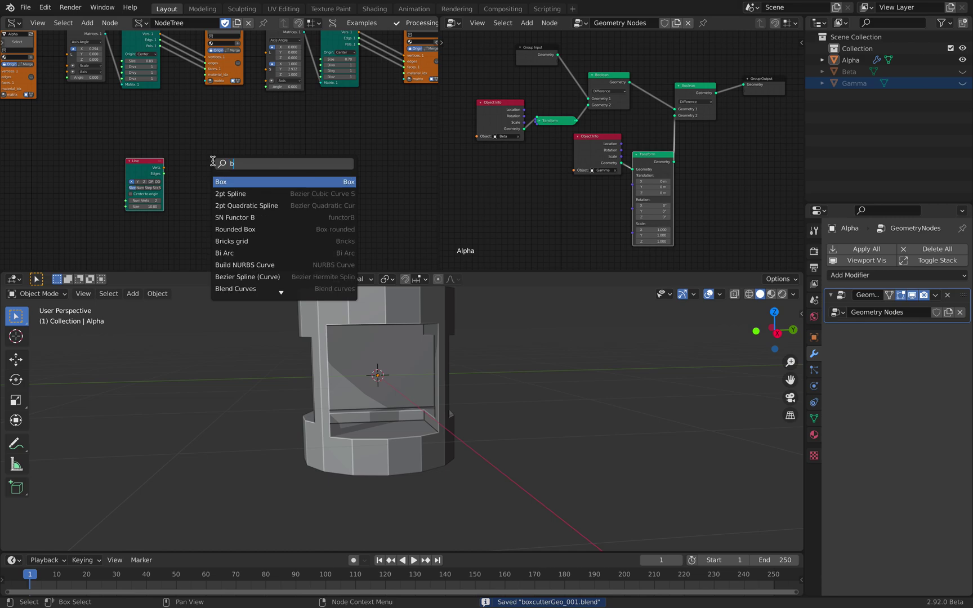
{"action": "key", "text": "Return"}
{"action": "left_click", "coordinate": [202, 146]}
{"action": "left_click_drag", "start_coordinate": [159, 166], "coordinate": [223, 224]}
{"action": "left_click_drag", "start_coordinate": [211, 164], "coordinate": [205, 160]}
Step: Duplicate Gamma's Matrix In for the new Box, link it to the Matrix input and set its Y scale to 1
{"action": "middle_click_drag", "start_coordinate": [228, 147], "coordinate": [249, 198]}
{"action": "scroll", "coordinate": [245, 149], "scroll_direction": "up", "scroll_amount": 1}
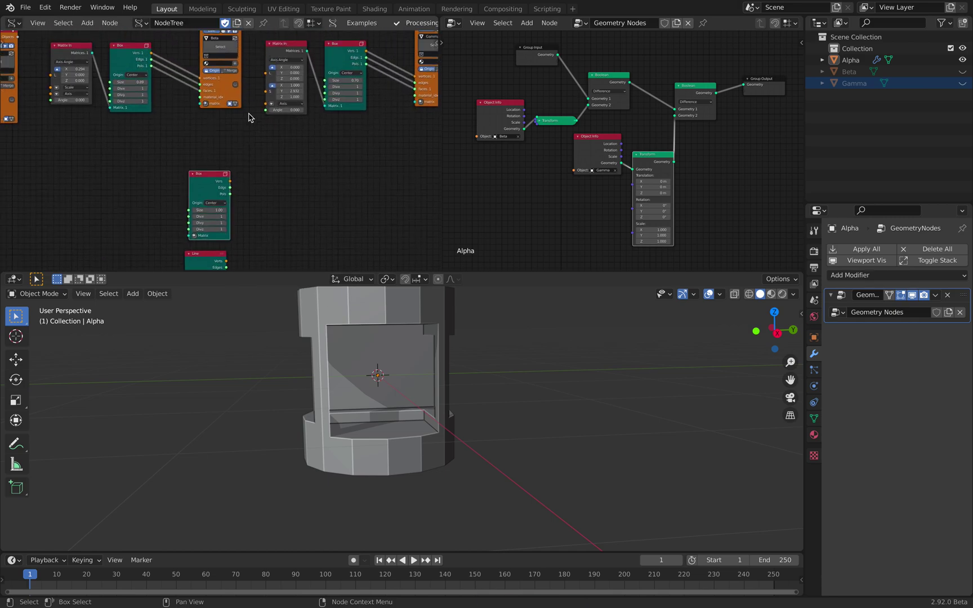
{"action": "key", "text": "shift+d"}
{"action": "left_click", "coordinate": [140, 185]}
{"action": "scroll", "coordinate": [186, 248], "scroll_direction": "up", "scroll_amount": 4}
{"action": "middle_click_drag", "start_coordinate": [206, 243], "coordinate": [204, 195]}
{"action": "scroll", "coordinate": [185, 175], "scroll_direction": "up", "scroll_amount": 2}
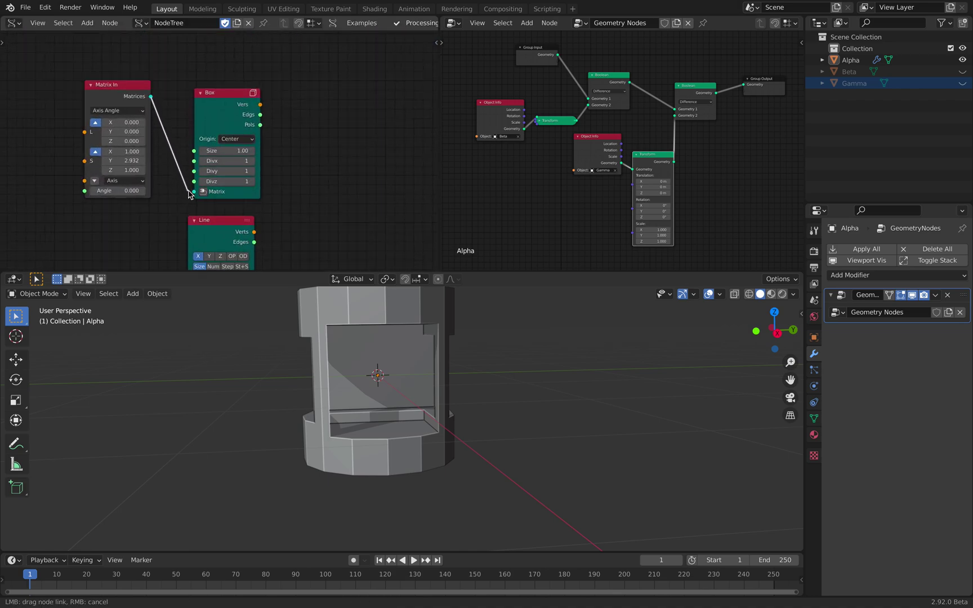
{"action": "scroll", "coordinate": [186, 169], "scroll_direction": "down", "scroll_amount": 1}
{"action": "middle_click_drag", "start_coordinate": [307, 130], "coordinate": [265, 126]}
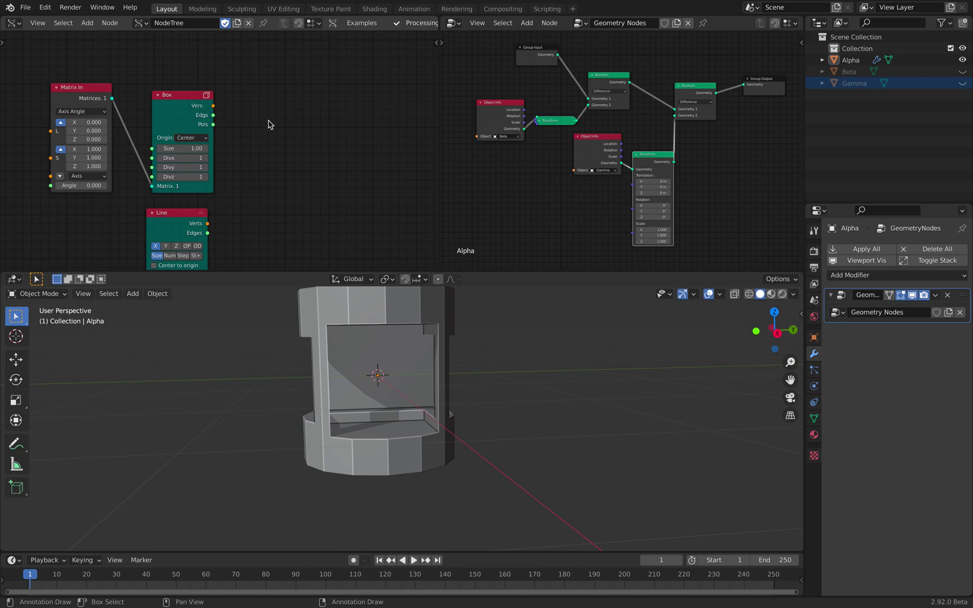
Step: Add a Mesh viewer node, link the new Box's vertices, edges and faces to it, and move it farther from the Box
{"action": "key", "text": "alt+space"}
{"action": "type", "text": "mesh vi"}
{"action": "key", "text": "Return"}
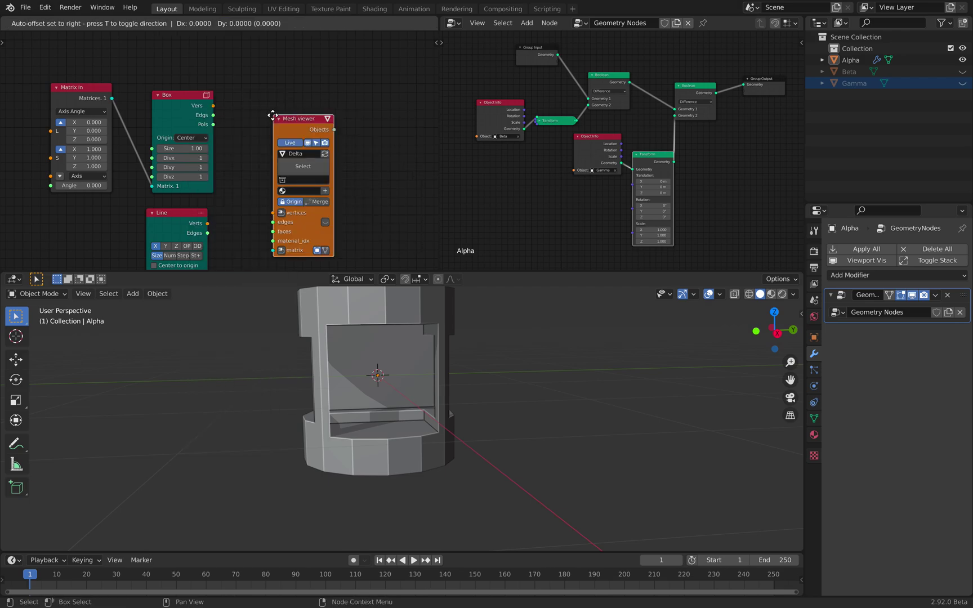
{"action": "left_click", "coordinate": [273, 114]}
{"action": "middle_click_drag", "start_coordinate": [223, 113], "coordinate": [232, 84]}
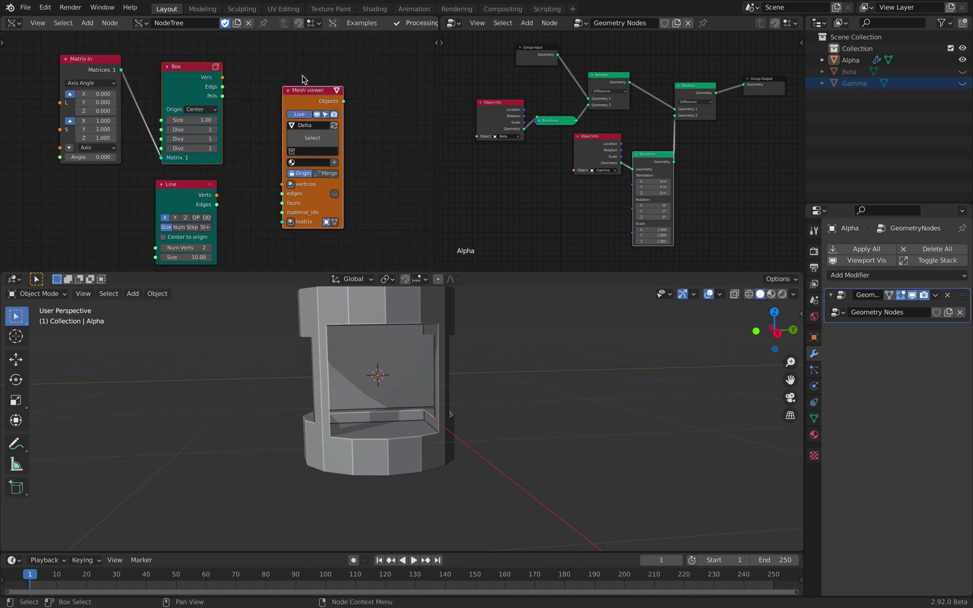
{"action": "key", "text": "f"}
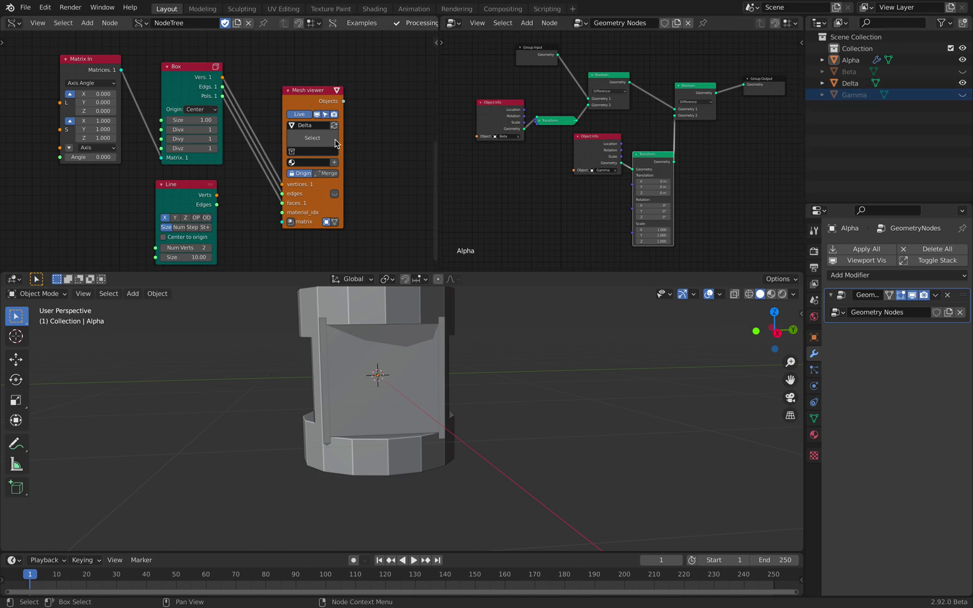
{"action": "left_click_drag", "start_coordinate": [200, 188], "coordinate": [202, 187]}
{"action": "left_click_drag", "start_coordinate": [310, 186], "coordinate": [375, 150]}
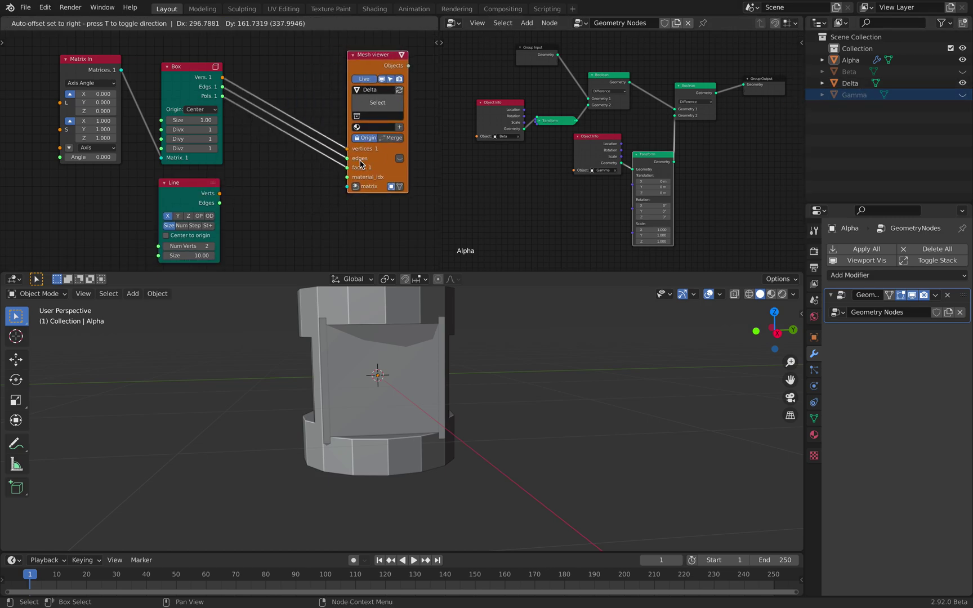
Step: Try a smaller X scale in the new Matrix In, undo it, and set the Y scale to 0.124
{"action": "middle_click_drag", "start_coordinate": [417, 355], "coordinate": [439, 356]}
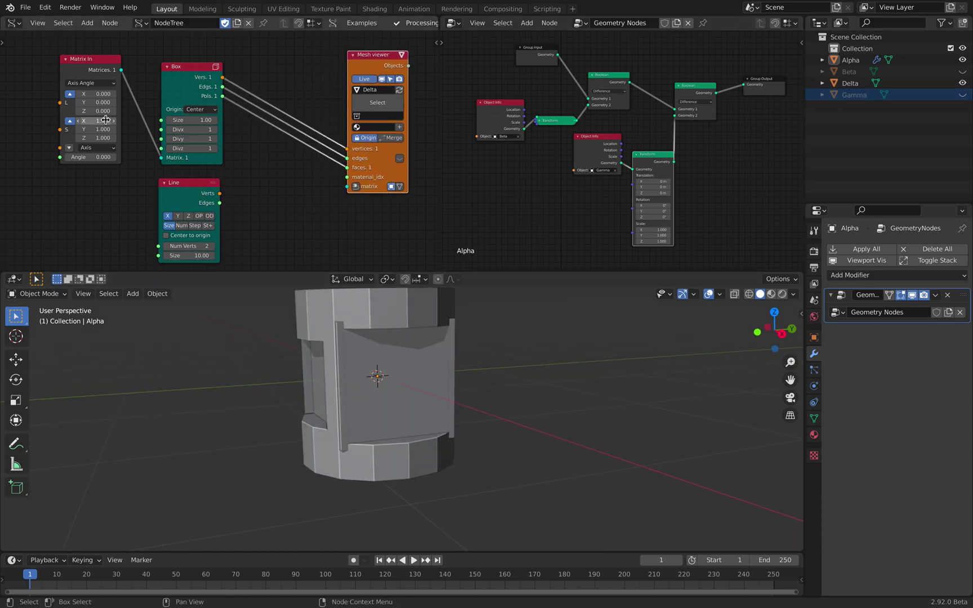
{"action": "left_click_drag", "start_coordinate": [102, 121], "coordinate": [93, 120]}
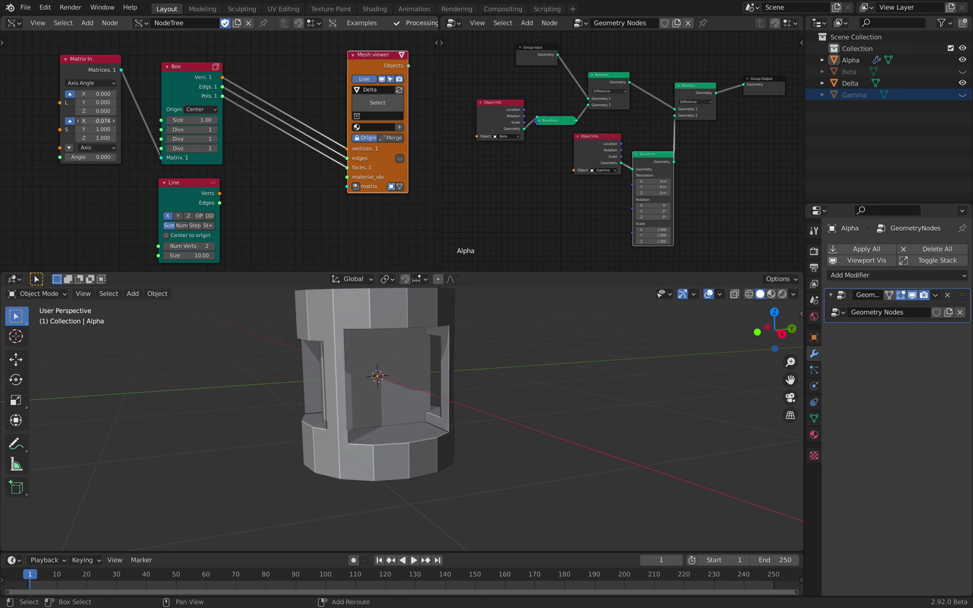
{"action": "key", "text": "ctrl+z"}
{"action": "left_click_drag", "start_coordinate": [103, 129], "coordinate": [58, 129], "text": "shift"}
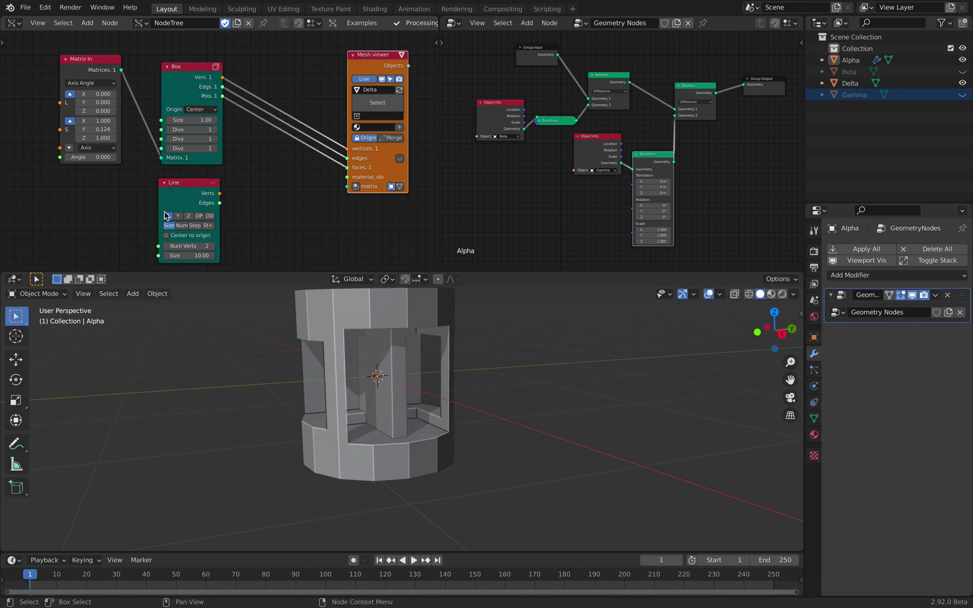
{"action": "mouse_move", "coordinate": [425, 439]}
{"action": "middle_mouse_down"}
{"action": "mouse_move", "coordinate": [397, 409]}
{"action": "mouse_move", "coordinate": [423, 441]}
{"action": "middle_mouse_up"}
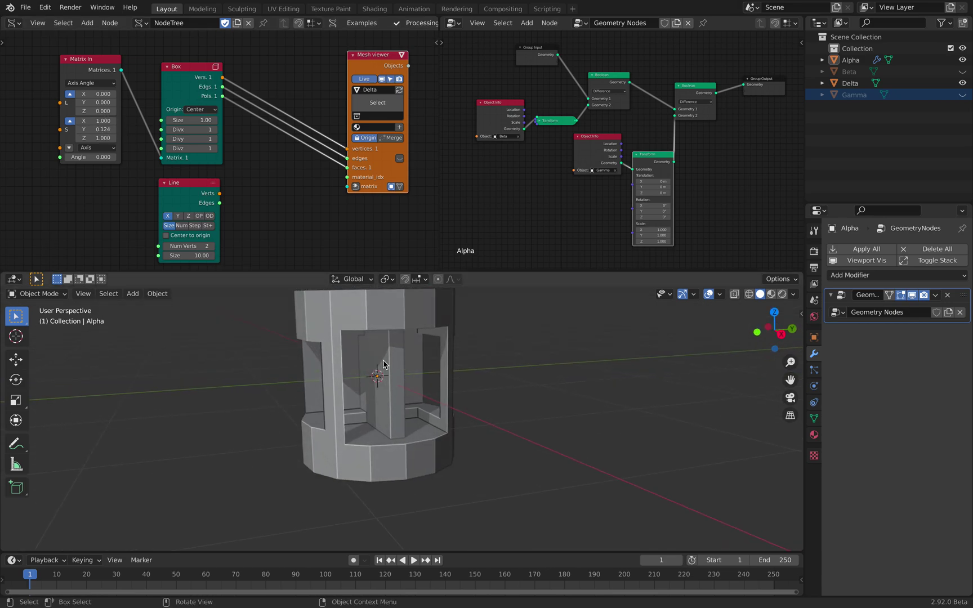
Step: Move Delta's Mesh viewer aside and add a Matrix Apply node beside the Line node
{"action": "left_click_drag", "start_coordinate": [365, 70], "coordinate": [379, 60]}
{"action": "key", "text": "alt+space"}
{"action": "type", "text": "matrix ap"}
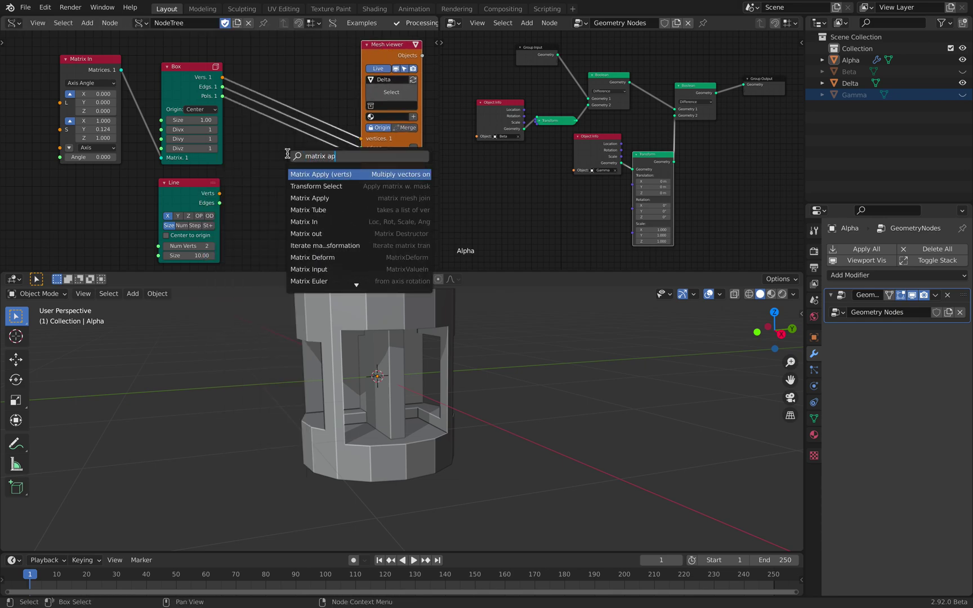
{"action": "left_click_drag", "start_coordinate": [298, 199], "coordinate": [289, 212]}
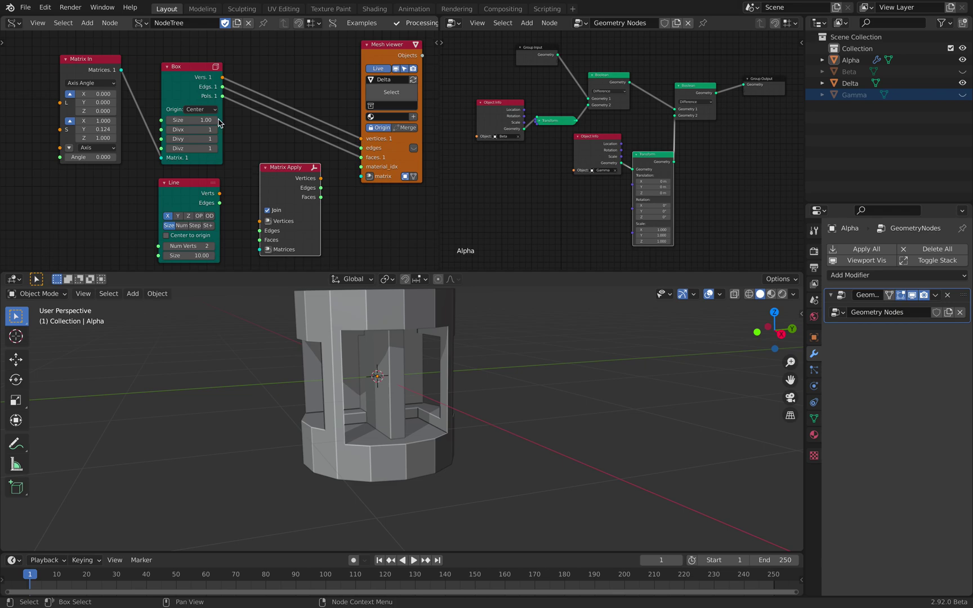
Step: Route the Box through Matrix Apply to the Mesh viewer, link Line's Verts to Matrices, and place Matrix Apply between them
{"action": "left_click", "coordinate": [275, 184], "text": "shift"}
{"action": "key", "text": "f"}
{"action": "middle_click_drag", "start_coordinate": [266, 126], "coordinate": [272, 116]}
{"action": "left_click", "coordinate": [208, 190]}
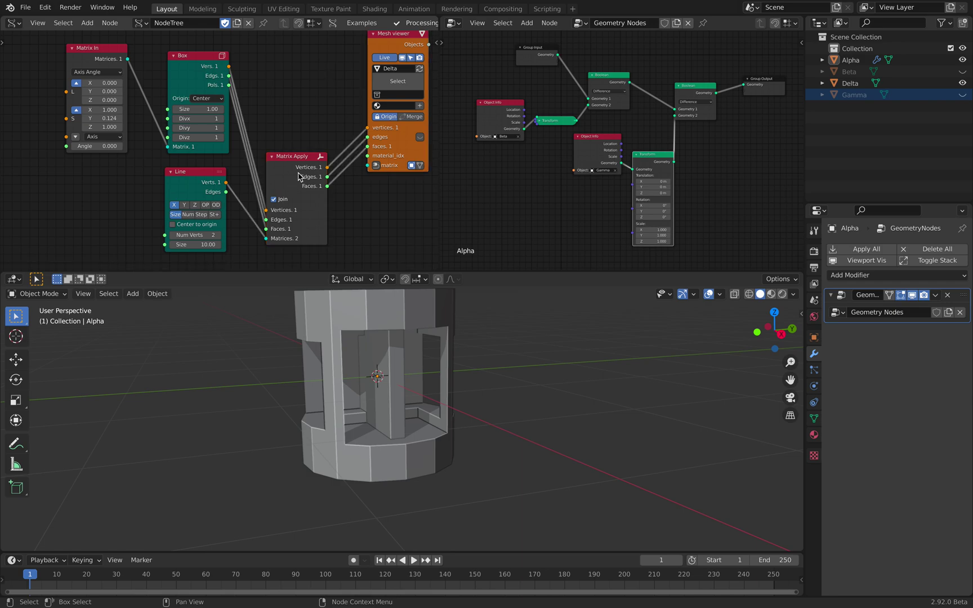
{"action": "left_click_drag", "start_coordinate": [299, 176], "coordinate": [320, 111]}
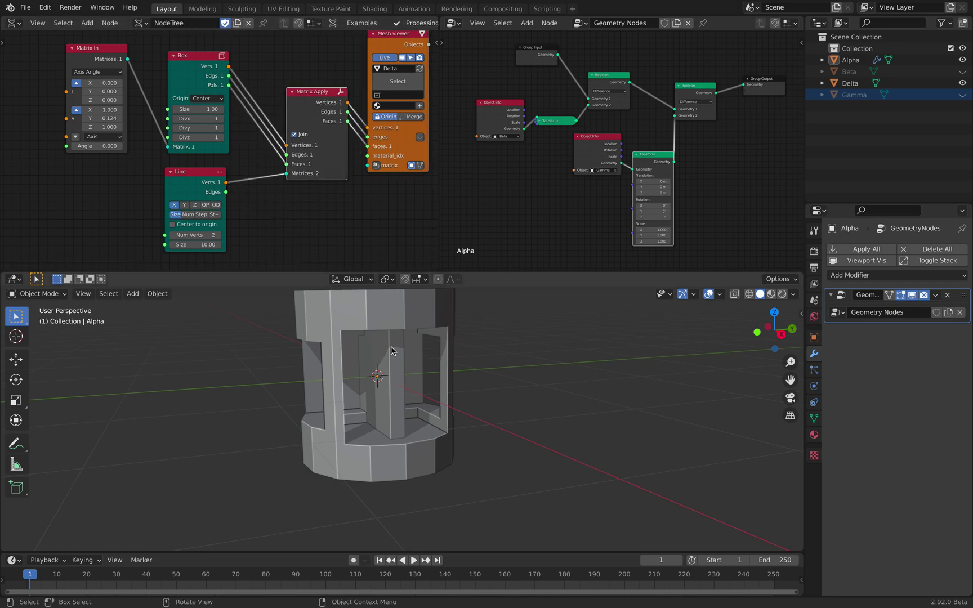
Step: Set the Line node's Num Verts to 5 and inspect the repeated boxes in the viewport
{"action": "left_click", "coordinate": [217, 235]}
{"action": "left_click", "coordinate": [218, 235]}
{"action": "left_click", "coordinate": [218, 234]}
{"action": "scroll", "coordinate": [376, 370], "scroll_direction": "down", "scroll_amount": 2}
{"action": "middle_click_drag", "start_coordinate": [406, 388], "coordinate": [435, 383]}
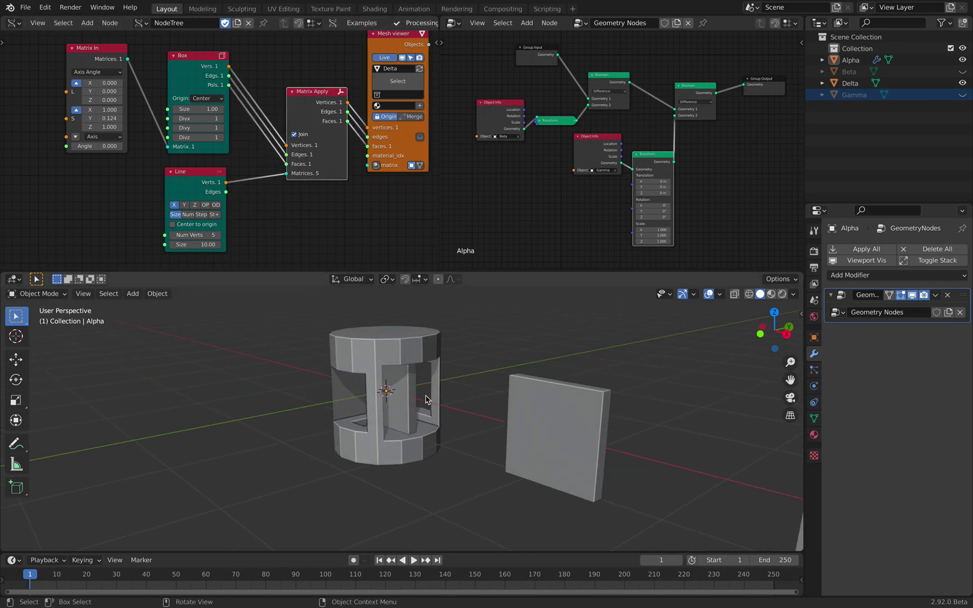
{"action": "scroll", "coordinate": [430, 405], "scroll_direction": "down", "scroll_amount": 3}
{"action": "scroll", "coordinate": [562, 455], "scroll_direction": "down", "scroll_amount": 2}
{"action": "middle_click_drag", "start_coordinate": [545, 454], "coordinate": [516, 451]}
{"action": "scroll", "coordinate": [487, 437], "scroll_direction": "up", "scroll_amount": 4}
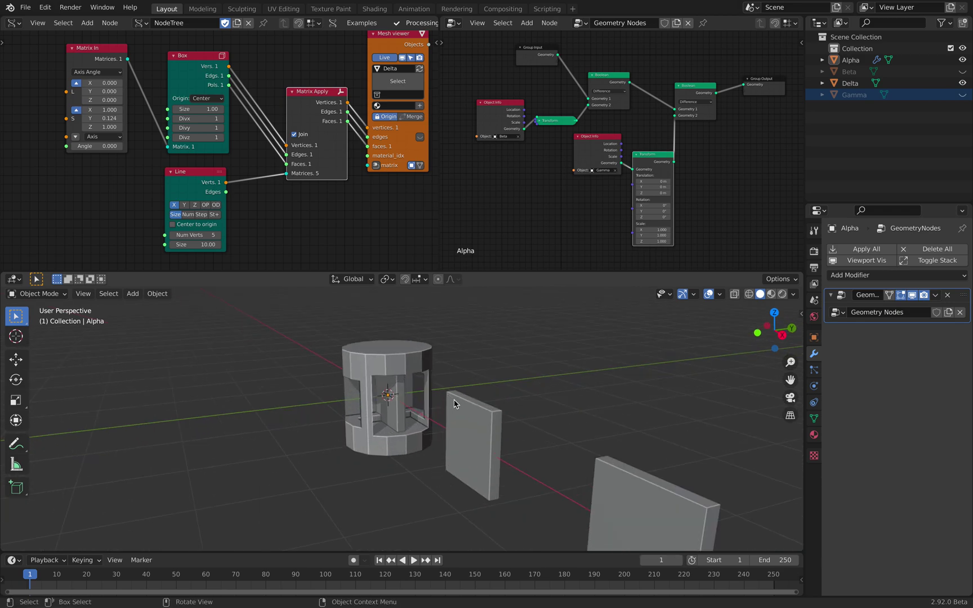
{"action": "scroll", "coordinate": [455, 403], "scroll_direction": "up", "scroll_amount": 3}
Step: Run the Line along Y centred on the origin, set its size to 1.44, and save the file
{"action": "left_click", "coordinate": [184, 205]}
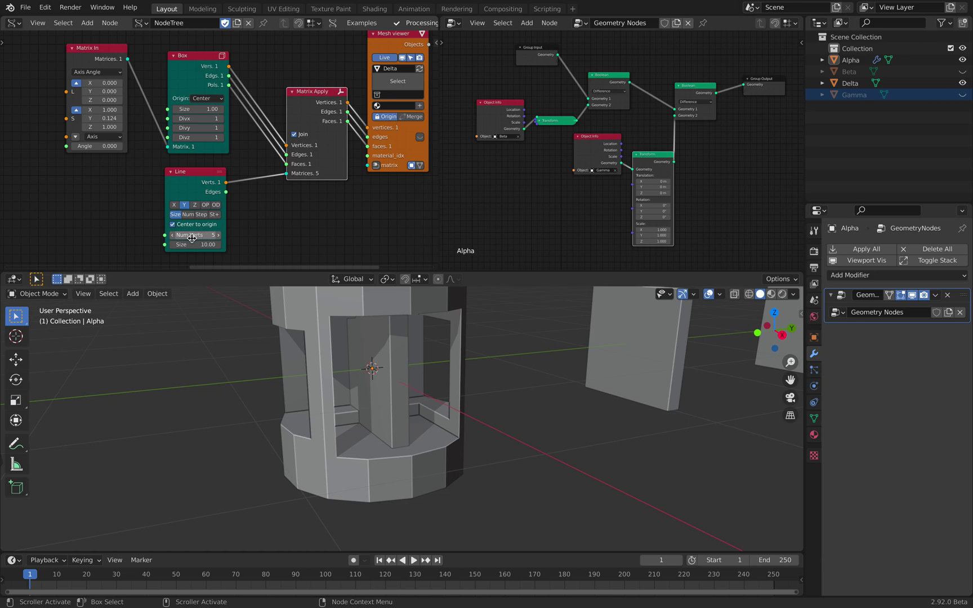
{"action": "left_click_drag", "start_coordinate": [196, 245], "coordinate": [1, 244]}
{"action": "middle_click_drag", "start_coordinate": [535, 423], "coordinate": [488, 394]}
{"action": "key", "text": "ctrl+s"}
{"action": "scroll", "coordinate": [500, 437], "scroll_direction": "down", "scroll_amount": 2}
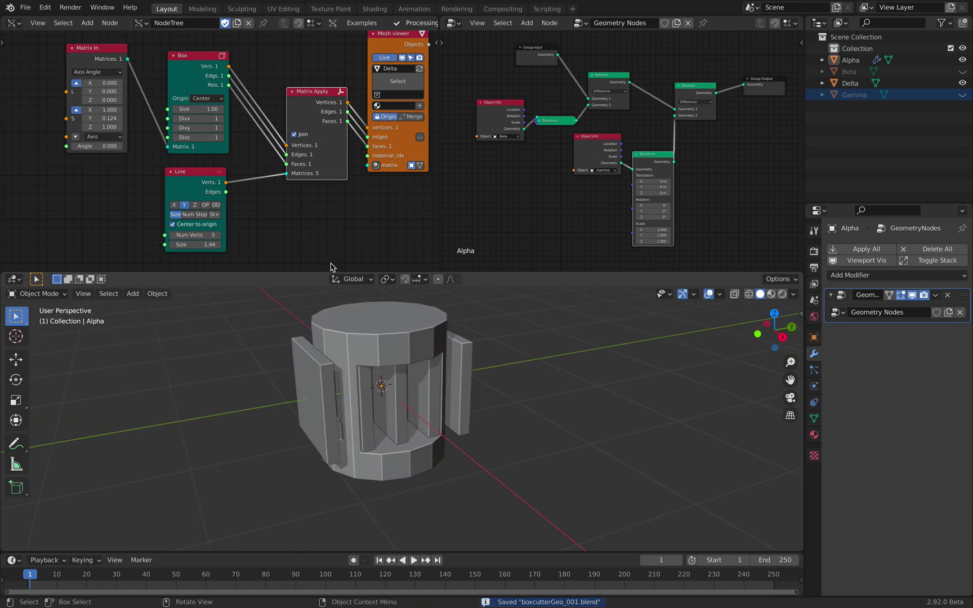
Step: Tidy Delta's Matrix In, Matrix Apply and Mesh viewer nodes around the Box, and save the file
{"action": "left_click_drag", "start_coordinate": [307, 106], "coordinate": [292, 105]}
{"action": "middle_click_drag", "start_coordinate": [292, 104], "coordinate": [269, 143]}
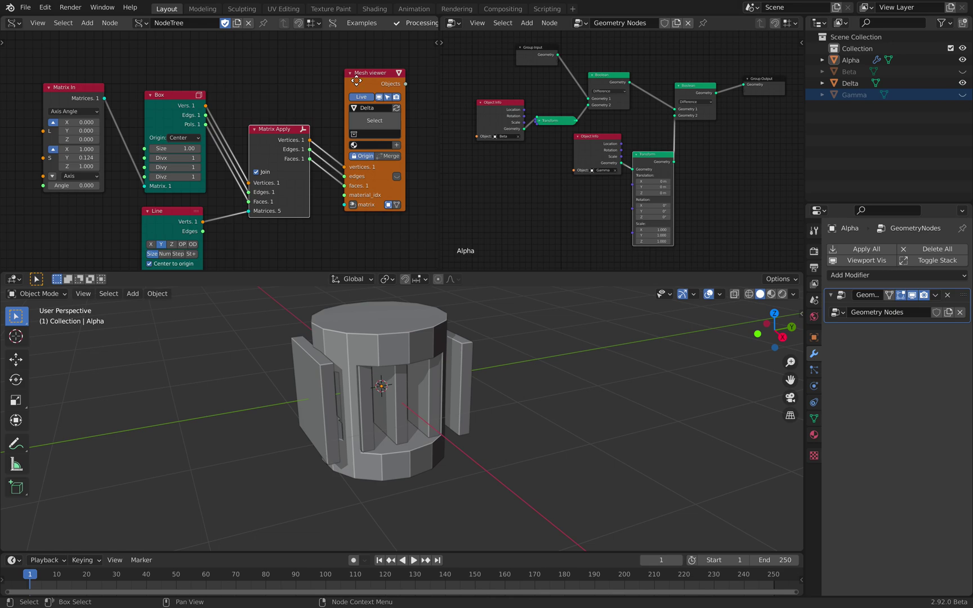
{"action": "left_click_drag", "start_coordinate": [364, 90], "coordinate": [341, 93]}
{"action": "left_click_drag", "start_coordinate": [273, 132], "coordinate": [259, 120]}
{"action": "middle_click_drag", "start_coordinate": [220, 115], "coordinate": [241, 108]}
{"action": "left_click_drag", "start_coordinate": [79, 84], "coordinate": [92, 116]}
{"action": "key", "text": "ctrl+s"}
{"action": "middle_click_drag", "start_coordinate": [214, 103], "coordinate": [219, 65]}
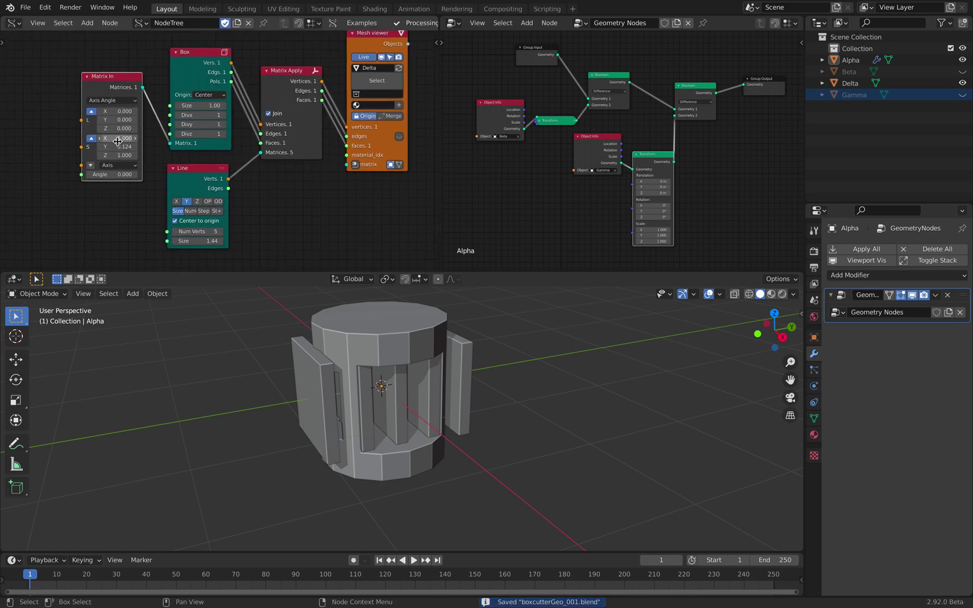
Step: Thin Delta's boxes by setting the Matrix In Y scale to 0.082, and select Delta in the viewport
{"action": "left_click_drag", "start_coordinate": [125, 146], "coordinate": [107, 146]}
{"action": "middle_click_drag", "start_coordinate": [495, 429], "coordinate": [480, 346]}
{"action": "left_click", "coordinate": [461, 349]}
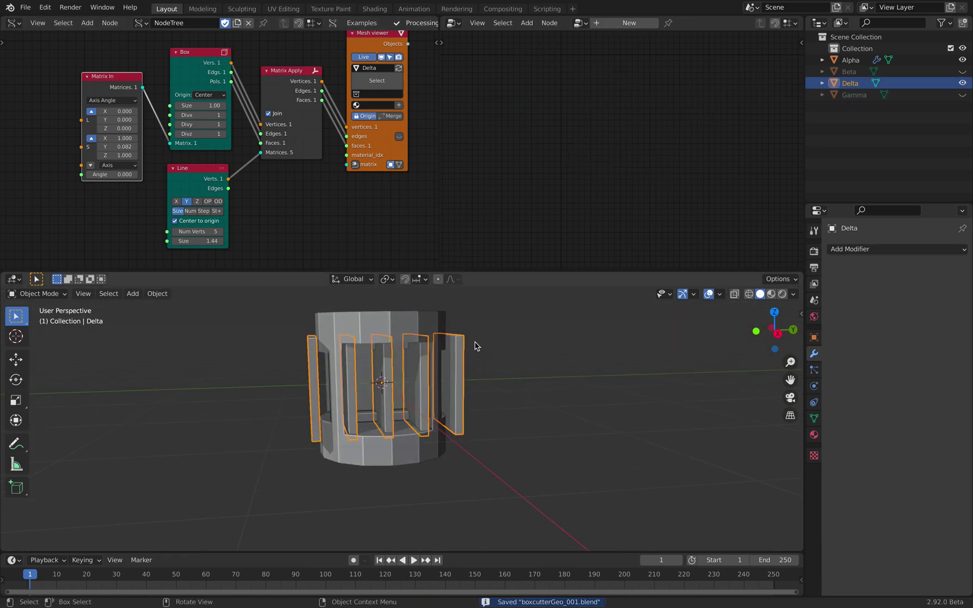
Step: Set the Line node's Num Verts to 7 and size to 1.74, saving the file
{"action": "left_click_drag", "start_coordinate": [223, 232], "coordinate": [197, 230]}
{"action": "left_click", "coordinate": [173, 231]}
{"action": "left_click", "coordinate": [174, 231]}
{"action": "middle_click_drag", "start_coordinate": [419, 368], "coordinate": [394, 376]}
{"action": "left_click", "coordinate": [350, 214]}
{"action": "key", "text": "ctrl+s"}
{"action": "mouse_move", "coordinate": [197, 243]}
{"action": "left_mouse_down"}
{"action": "mouse_move", "coordinate": [298, 243]}
{"action": "mouse_move", "coordinate": [214, 242]}
{"action": "left_mouse_up"}
{"action": "middle_click_drag", "start_coordinate": [394, 377], "coordinate": [433, 379]}
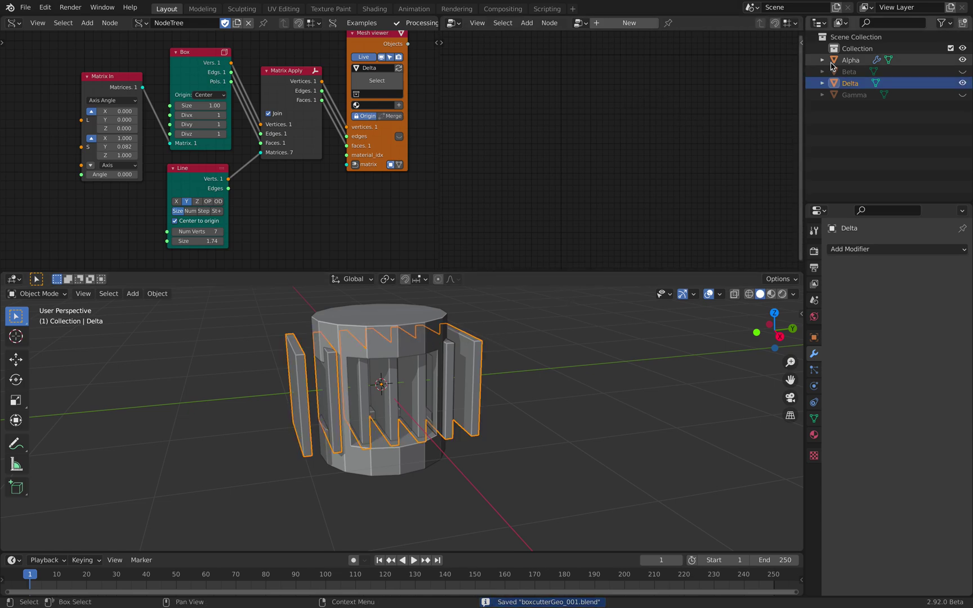
Step: Select Alpha, duplicate its last Boolean node, and link the existing Boolean's output to the copy's Geometry 1
{"action": "left_click", "coordinate": [851, 60]}
{"action": "middle_click_drag", "start_coordinate": [638, 64], "coordinate": [630, 57]}
{"action": "middle_click_drag", "start_coordinate": [760, 85], "coordinate": [607, 80]}
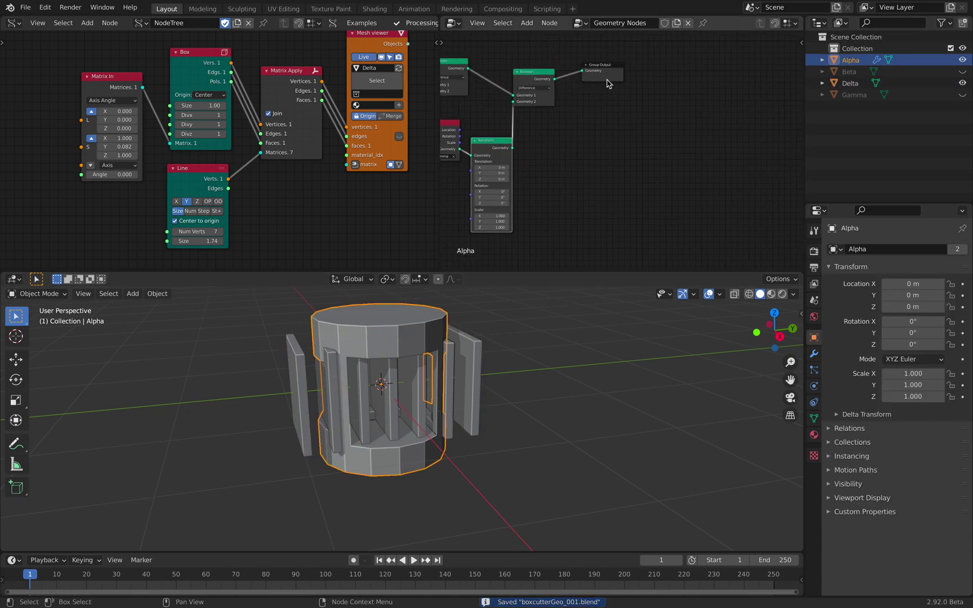
{"action": "left_click_drag", "start_coordinate": [607, 70], "coordinate": [665, 73]}
{"action": "scroll", "coordinate": [664, 74], "scroll_direction": "up", "scroll_amount": 3}
{"action": "left_click", "coordinate": [517, 59]}
{"action": "key", "text": "shift+d"}
{"action": "left_click", "coordinate": [624, 111]}
{"action": "middle_click_drag", "start_coordinate": [589, 111], "coordinate": [592, 134]}
{"action": "left_click_drag", "start_coordinate": [601, 159], "coordinate": [599, 157]}
{"action": "left_click_drag", "start_coordinate": [607, 136], "coordinate": [587, 121]}
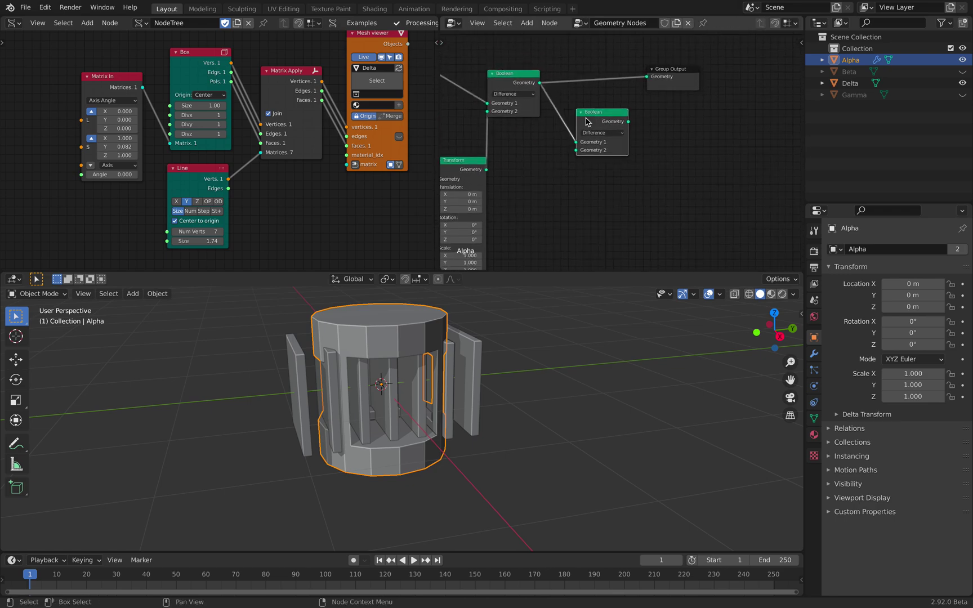
Step: Duplicate Gamma's Object Info node, place it below the new Boolean, and assign Delta as its object
{"action": "scroll", "coordinate": [587, 121], "scroll_direction": "down", "scroll_amount": 1}
{"action": "middle_click_drag", "start_coordinate": [488, 158], "coordinate": [550, 136]}
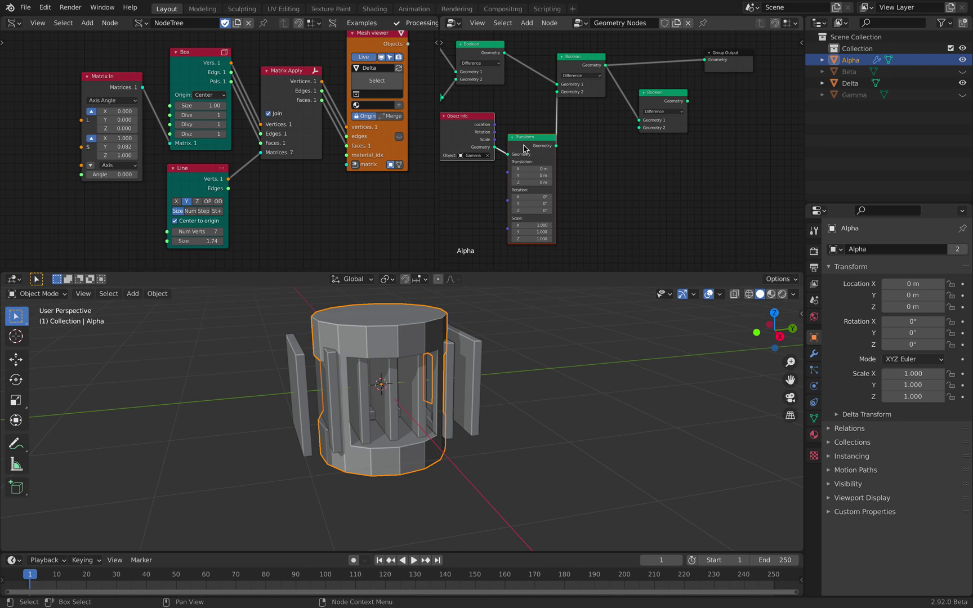
{"action": "key", "text": "shift+d"}
{"action": "left_click", "coordinate": [655, 181]}
{"action": "key", "text": "x"}
{"action": "scroll", "coordinate": [685, 163], "scroll_direction": "up", "scroll_amount": 6}
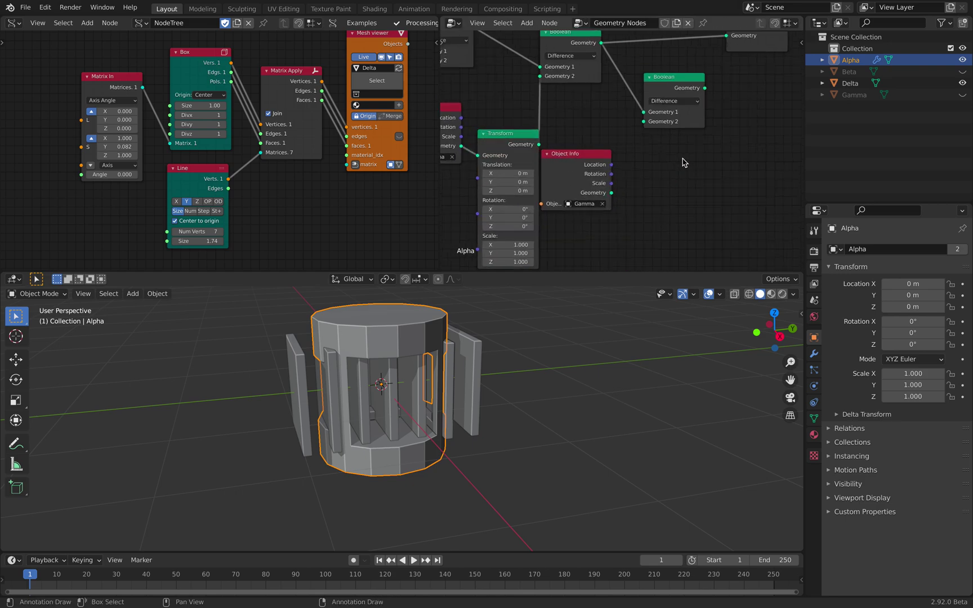
{"action": "left_click_drag", "start_coordinate": [582, 162], "coordinate": [591, 152]}
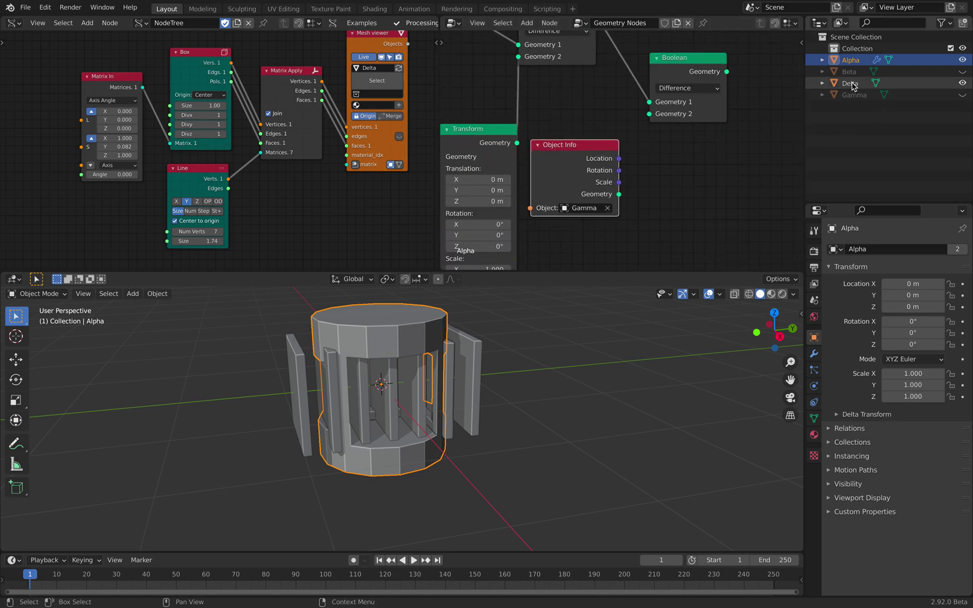
{"action": "left_click_drag", "start_coordinate": [852, 86], "coordinate": [641, 196]}
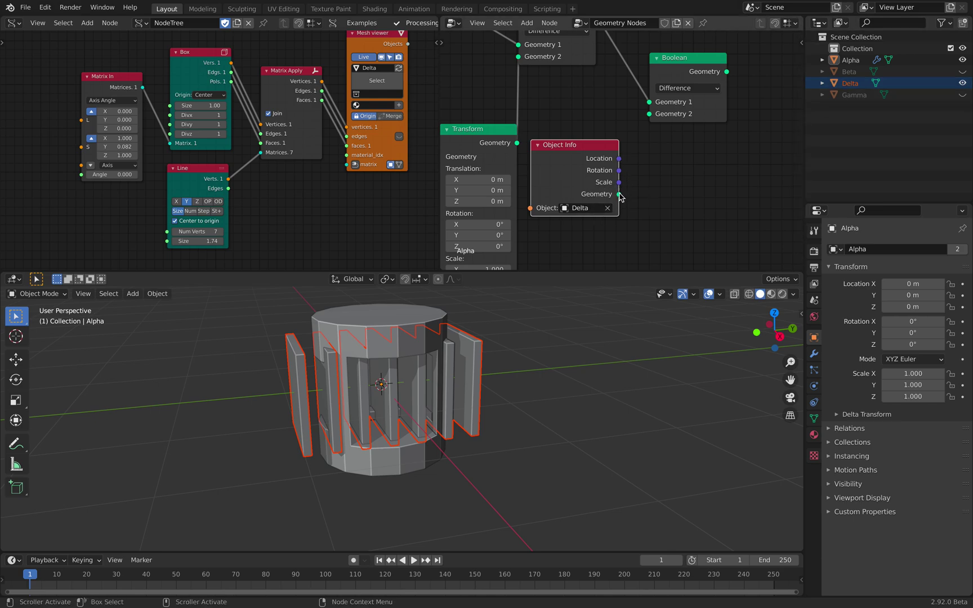
Step: Link Delta's geometry to the new Boolean's Geometry 2 and the Boolean's output to Group Output, then tidy these nodes
{"action": "left_click_drag", "start_coordinate": [649, 117], "coordinate": [650, 115]}
{"action": "middle_click_drag", "start_coordinate": [677, 97], "coordinate": [594, 173]}
{"action": "left_click_drag", "start_coordinate": [673, 92], "coordinate": [669, 82]}
{"action": "left_click_drag", "start_coordinate": [690, 72], "coordinate": [704, 105]}
{"action": "left_click_drag", "start_coordinate": [600, 133], "coordinate": [601, 116]}
{"action": "middle_click_drag", "start_coordinate": [533, 226], "coordinate": [595, 149]}
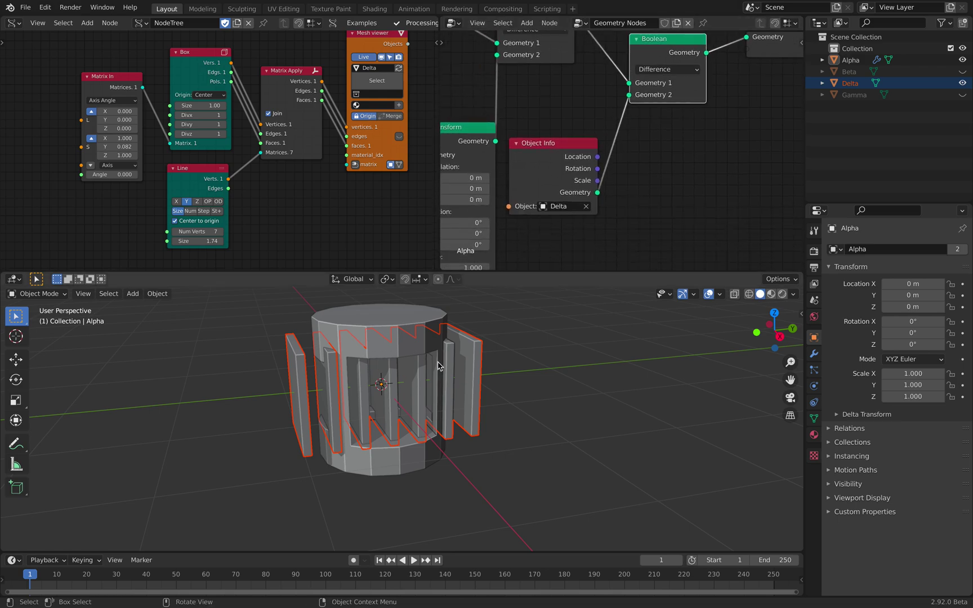
Step: Select Delta, hide it in the viewport, and save the file
{"action": "middle_click_drag", "start_coordinate": [427, 363], "coordinate": [394, 363]}
{"action": "middle_click_drag", "start_coordinate": [547, 159], "coordinate": [605, 155]}
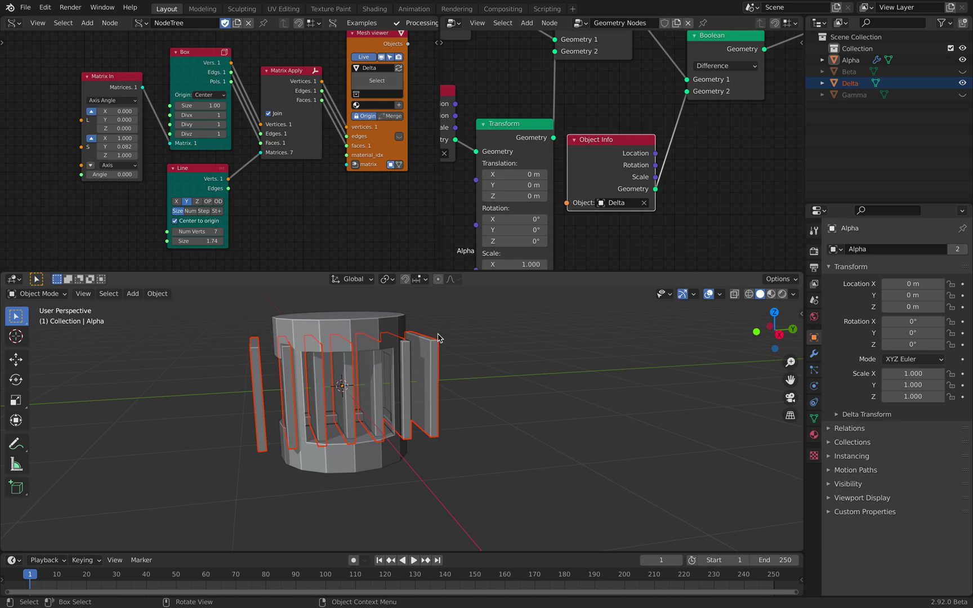
{"action": "left_click", "coordinate": [487, 344]}
{"action": "left_click", "coordinate": [850, 83]}
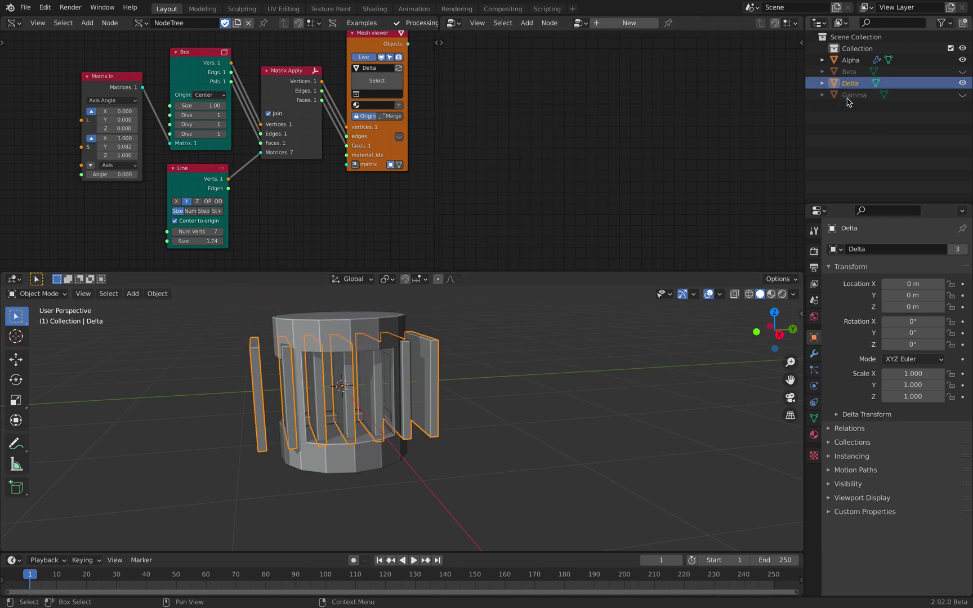
{"action": "left_click", "coordinate": [963, 82]}
{"action": "key", "text": "ctrl+s"}
Step: Select Alpha, inspect the slots cut into it, and save the file
{"action": "middle_click_drag", "start_coordinate": [490, 376], "coordinate": [469, 362]}
{"action": "left_click", "coordinate": [386, 330]}
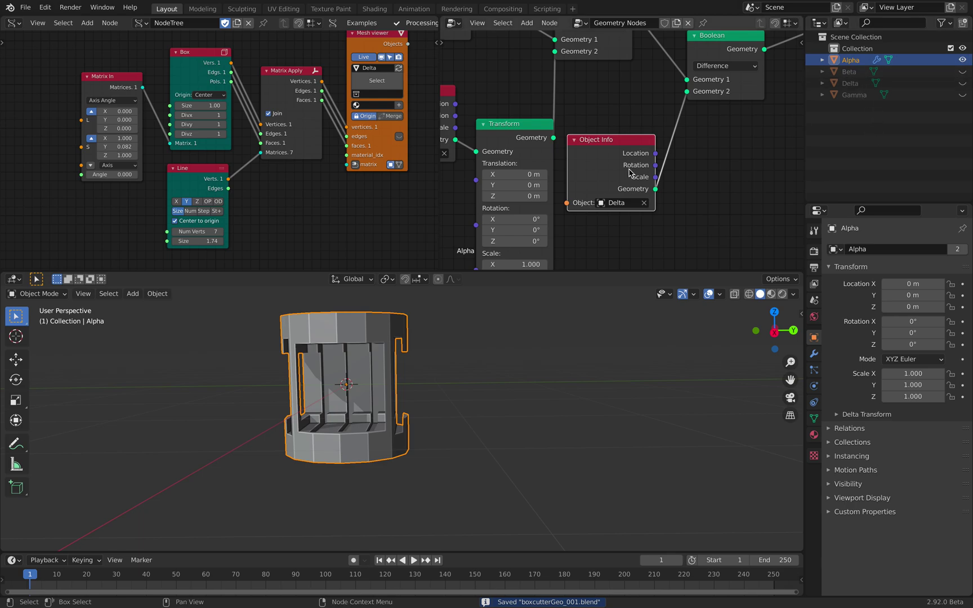
{"action": "scroll", "coordinate": [784, 137], "scroll_direction": "down", "scroll_amount": 3}
{"action": "middle_click_drag", "start_coordinate": [481, 326], "coordinate": [443, 385]}
{"action": "key", "text": "ctrl+s"}
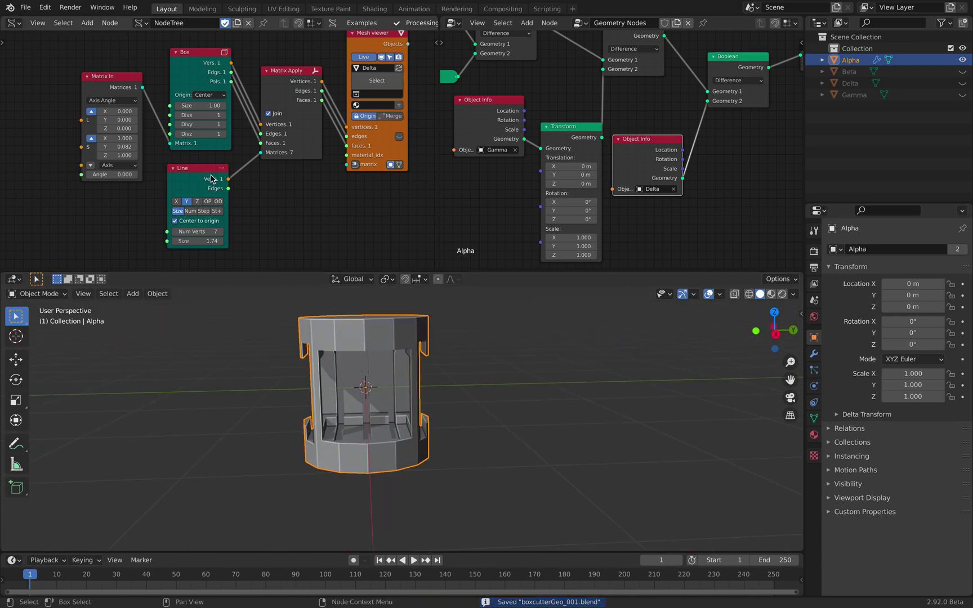
Step: Set the Line node's Num Verts to 9, inspect the cuts in Alpha, and save the file
{"action": "middle_click_drag", "start_coordinate": [213, 188], "coordinate": [138, 177]}
{"action": "left_click", "coordinate": [155, 231]}
{"action": "left_click", "coordinate": [155, 231]}
{"action": "middle_click_drag", "start_coordinate": [354, 332], "coordinate": [396, 332]}
{"action": "middle_click_drag", "start_coordinate": [167, 112], "coordinate": [279, 135]}
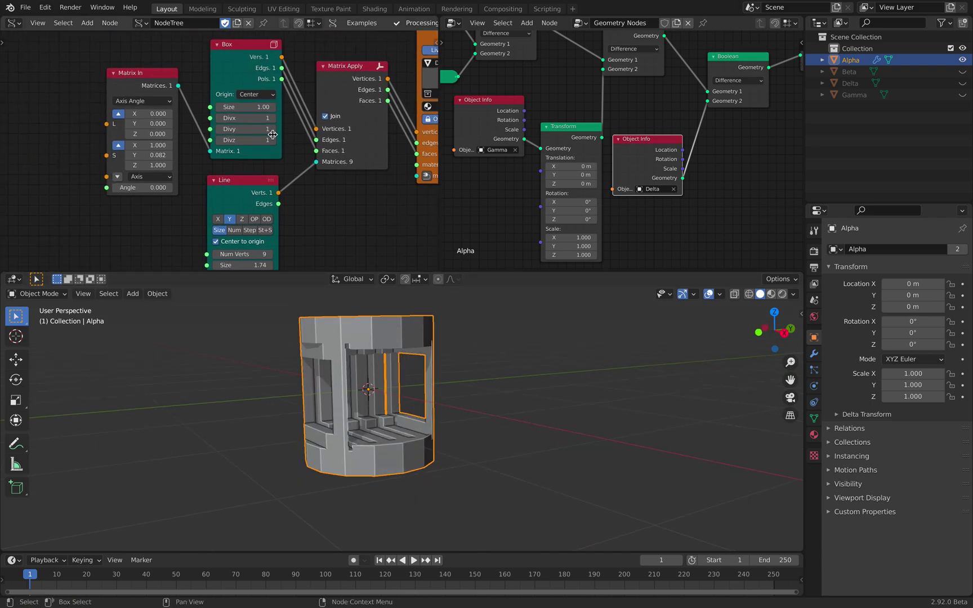
{"action": "middle_click_drag", "start_coordinate": [345, 391], "coordinate": [407, 380]}
{"action": "middle_click_drag", "start_coordinate": [322, 358], "coordinate": [428, 417]}
{"action": "scroll", "coordinate": [216, 115], "scroll_direction": "down", "scroll_amount": 2}
{"action": "middle_click_drag", "start_coordinate": [210, 128], "coordinate": [221, 222]}
{"action": "mouse_move", "coordinate": [358, 358]}
{"action": "middle_mouse_down"}
{"action": "mouse_move", "coordinate": [325, 369]}
{"action": "mouse_move", "coordinate": [370, 373]}
{"action": "middle_mouse_up"}
{"action": "scroll", "coordinate": [76, 91], "scroll_direction": "down", "scroll_amount": 2}
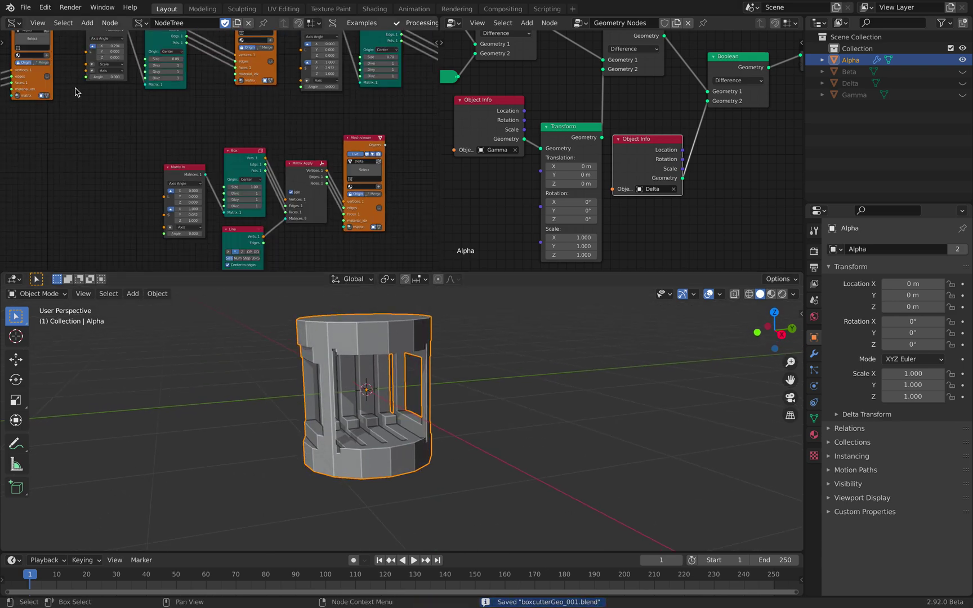
Step: Rearrange the Matrix In, Box and Cylinder nodes to make room before Alpha's Mesh viewer
{"action": "middle_click_drag", "start_coordinate": [76, 92], "coordinate": [307, 185]}
{"action": "middle_click_drag", "start_coordinate": [135, 133], "coordinate": [242, 97]}
{"action": "left_click_drag", "start_coordinate": [184, 69], "coordinate": [117, 65]}
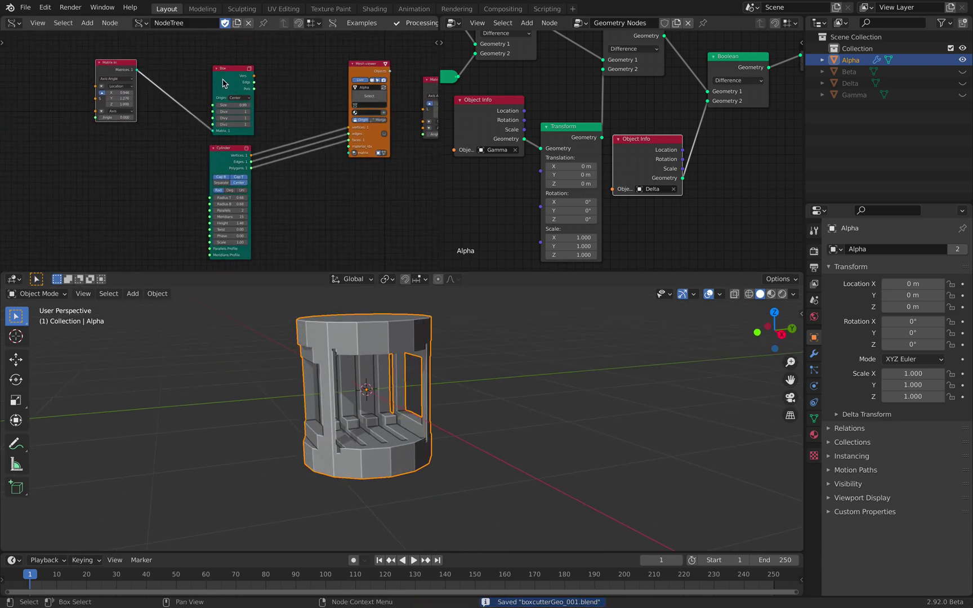
{"action": "left_click_drag", "start_coordinate": [223, 78], "coordinate": [186, 63]}
{"action": "scroll", "coordinate": [213, 112], "scroll_direction": "up", "scroll_amount": 1}
{"action": "left_click_drag", "start_coordinate": [224, 151], "coordinate": [172, 149]}
{"action": "middle_click_drag", "start_coordinate": [236, 144], "coordinate": [224, 161]}
{"action": "scroll", "coordinate": [224, 160], "scroll_direction": "up", "scroll_amount": 1}
Step: Add a Rotate node and insert it on the vertices link between the Cylinder and Alpha's Mesh viewer
{"action": "key", "text": "alt+space"}
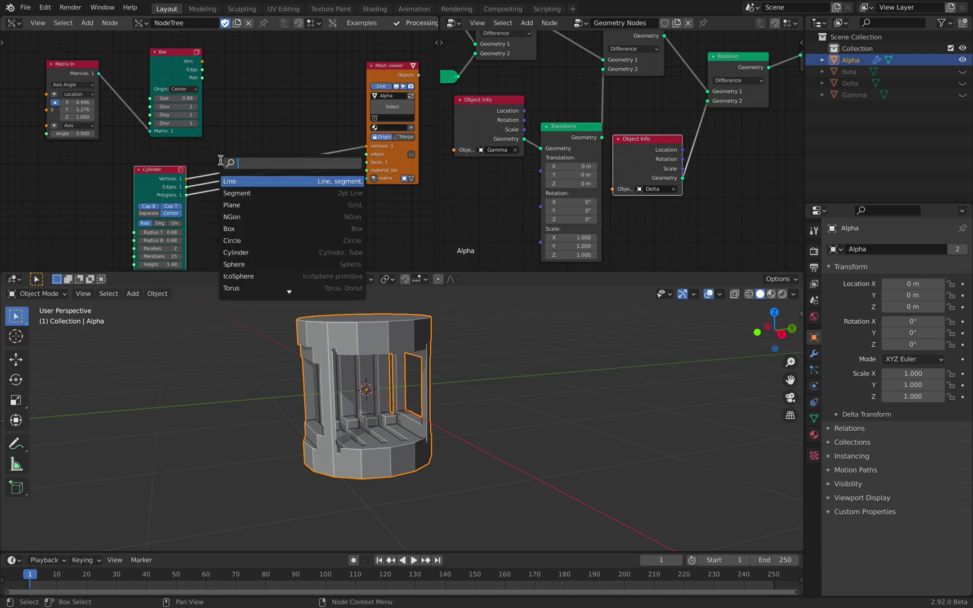
{"action": "type", "text": "rota"}
{"action": "key", "text": "Return"}
{"action": "left_click", "coordinate": [228, 137]}
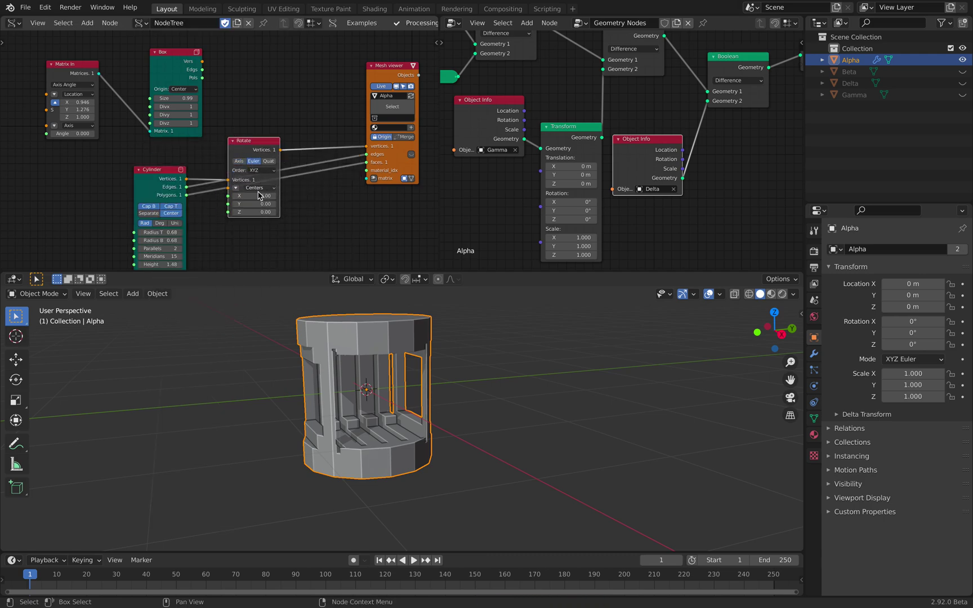
Step: Set the Rotate node's X angle to 90, inspect the turned cylinder, and save the file
{"action": "left_click_drag", "start_coordinate": [256, 195], "coordinate": [258, 196]}
{"action": "left_click", "coordinate": [258, 195]}
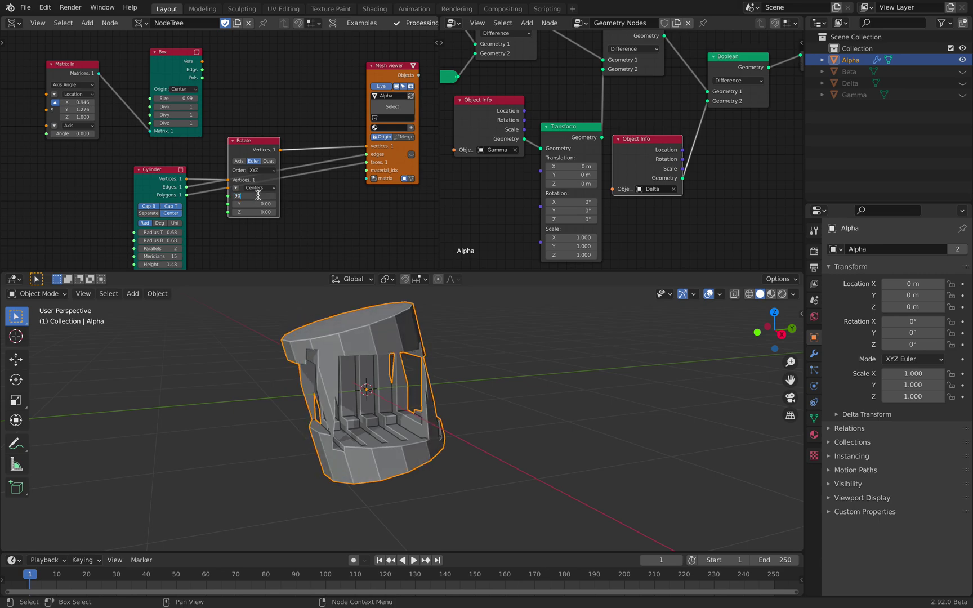
{"action": "key", "text": "Return"}
{"action": "middle_click_drag", "start_coordinate": [447, 408], "coordinate": [425, 373]}
{"action": "key", "text": "ctrl+s"}
{"action": "scroll", "coordinate": [415, 374], "scroll_direction": "up", "scroll_amount": 4}
{"action": "scroll", "coordinate": [510, 347], "scroll_direction": "down", "scroll_amount": 4}
Step: Reduce the Cylinder node's Meridians to 12, inspect the shape, deselect Alpha, and save the file
{"action": "middle_click_drag", "start_coordinate": [400, 416], "coordinate": [239, 299]}
{"action": "middle_click_drag", "start_coordinate": [164, 263], "coordinate": [174, 234]}
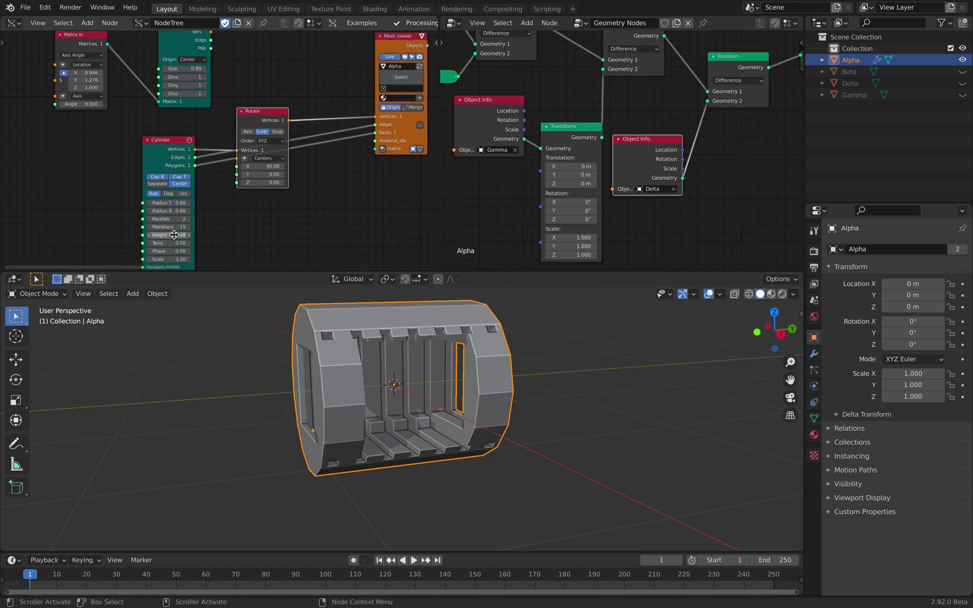
{"action": "left_click", "coordinate": [150, 227]}
{"action": "left_click", "coordinate": [150, 227]}
{"action": "left_click", "coordinate": [150, 227]}
{"action": "middle_click_drag", "start_coordinate": [349, 343], "coordinate": [473, 346]}
{"action": "middle_click_drag", "start_coordinate": [529, 361], "coordinate": [474, 387]}
{"action": "left_click", "coordinate": [558, 367]}
{"action": "key", "text": "ctrl+s"}
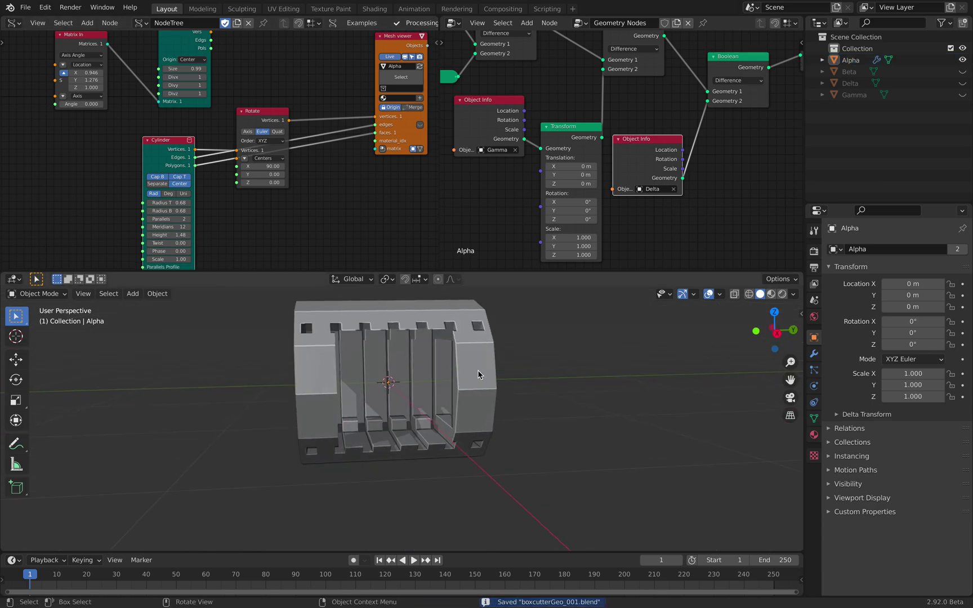
Step: Examine the cut cylinder and the full Geometry Nodes tree, widening the tree's editor slightly
{"action": "middle_click_drag", "start_coordinate": [448, 350], "coordinate": [473, 323]}
{"action": "scroll", "coordinate": [588, 118], "scroll_direction": "down", "scroll_amount": 2}
{"action": "middle_click_drag", "start_coordinate": [560, 133], "coordinate": [602, 117]}
{"action": "scroll", "coordinate": [555, 132], "scroll_direction": "down", "scroll_amount": 2}
{"action": "scroll", "coordinate": [585, 120], "scroll_direction": "up", "scroll_amount": 1}
{"action": "middle_click_drag", "start_coordinate": [522, 99], "coordinate": [497, 99]}
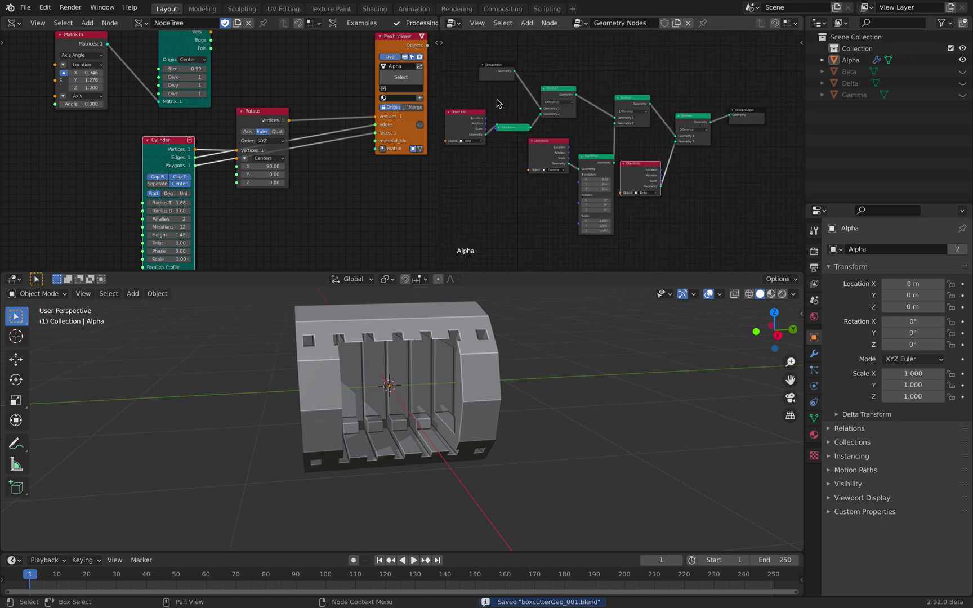
{"action": "left_click_drag", "start_coordinate": [439, 75], "coordinate": [428, 75]}
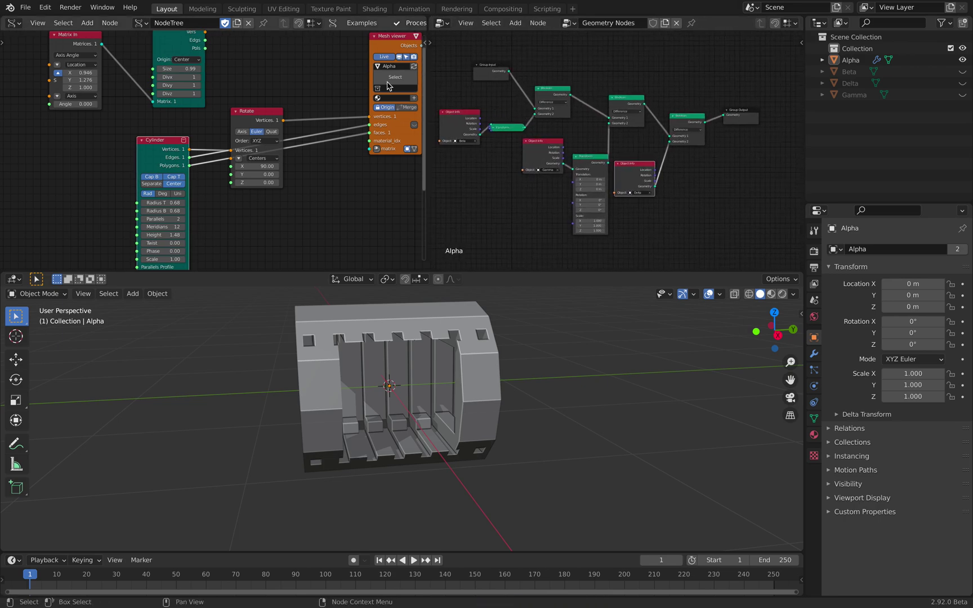
{"action": "middle_click_drag", "start_coordinate": [393, 90], "coordinate": [316, 96]}
Step: Add an Array modifier to Alpha and set its count to 4
{"action": "middle_click_drag", "start_coordinate": [489, 362], "coordinate": [526, 348]}
{"action": "left_click", "coordinate": [351, 344]}
{"action": "left_click", "coordinate": [814, 353]}
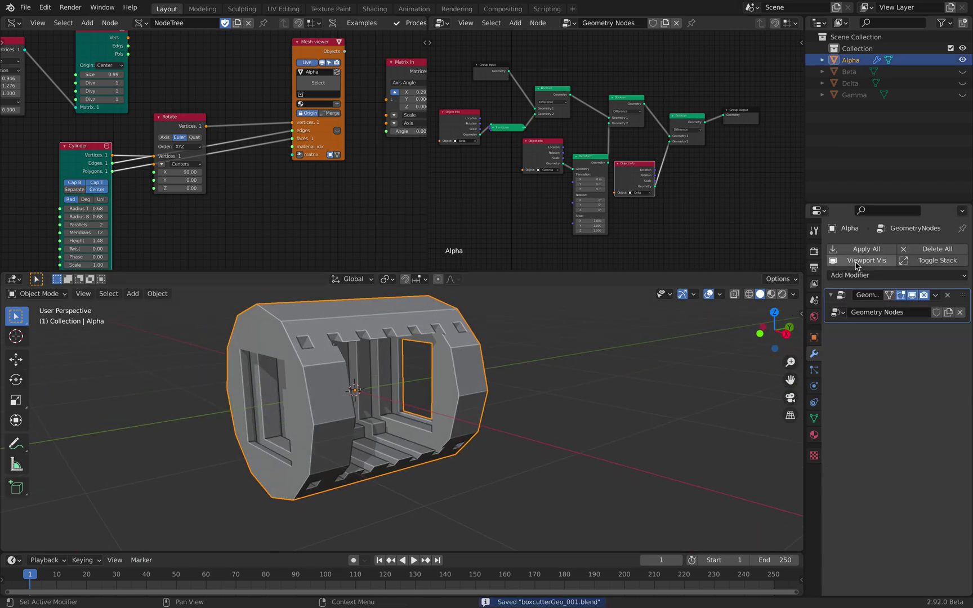
{"action": "left_click", "coordinate": [861, 276]}
{"action": "left_click", "coordinate": [723, 307]}
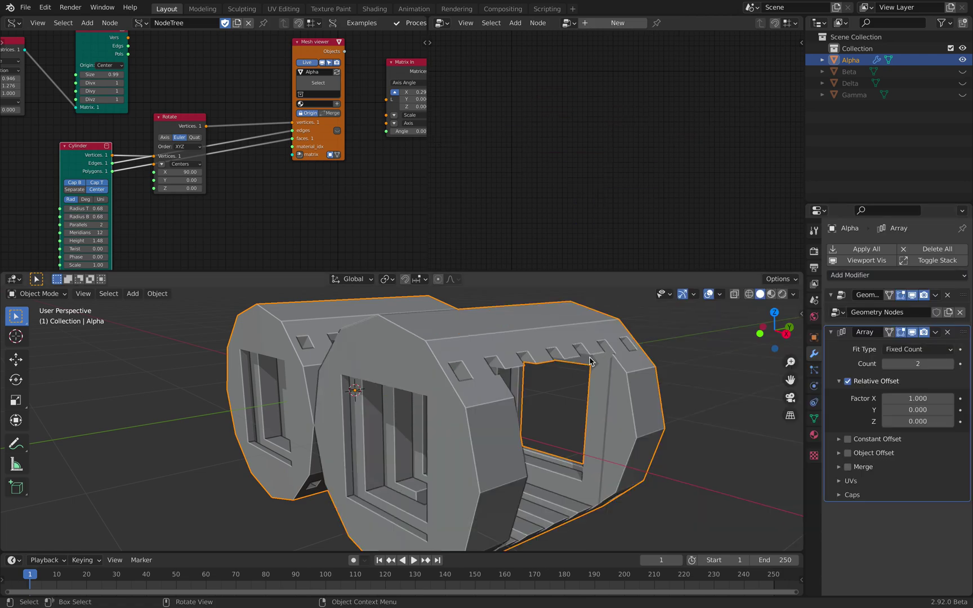
{"action": "left_click", "coordinate": [951, 363]}
{"action": "left_click", "coordinate": [951, 363]}
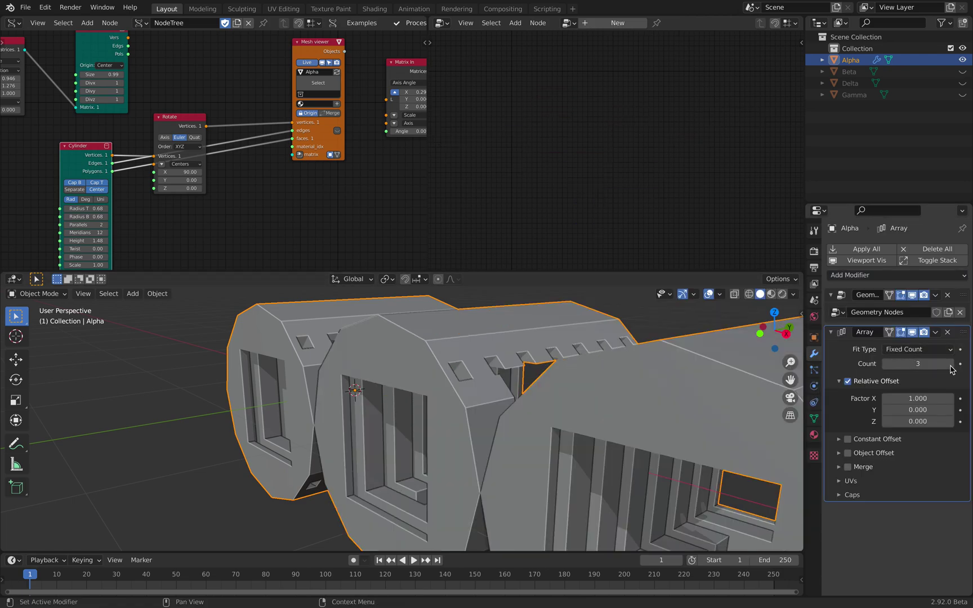
Step: Set the Array's relative offset to 0 in X and 1 in Y, and inspect the row of copies
{"action": "scroll", "coordinate": [464, 390], "scroll_direction": "down", "scroll_amount": 4}
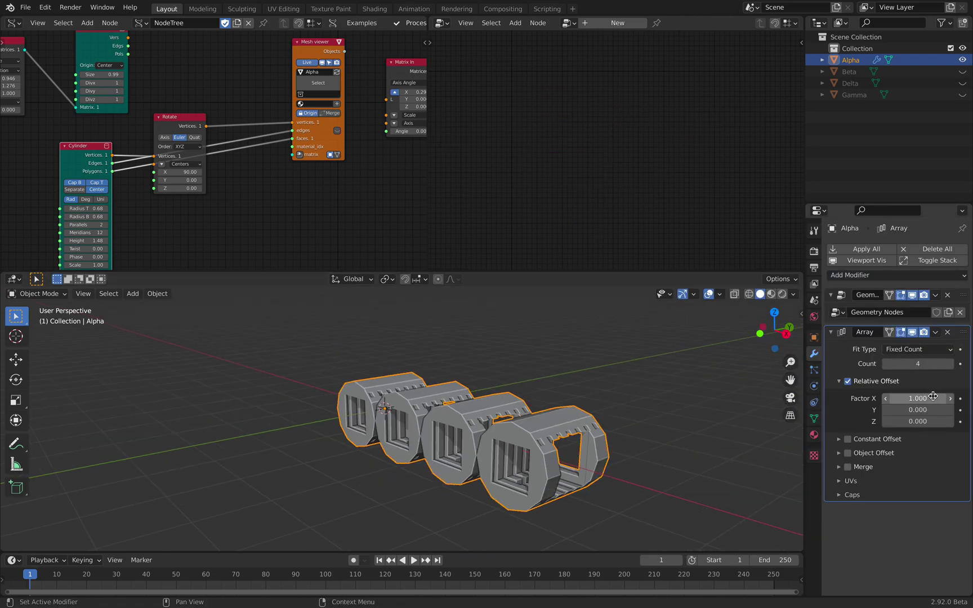
{"action": "key", "text": "BackSpace"}
{"action": "key", "text": "BackSpace"}
{"action": "key", "text": "BackSpace"}
{"action": "type", "text": "0"}
{"action": "key", "text": "Tab"}
{"action": "type", "text": "1"}
{"action": "key", "text": "Return"}
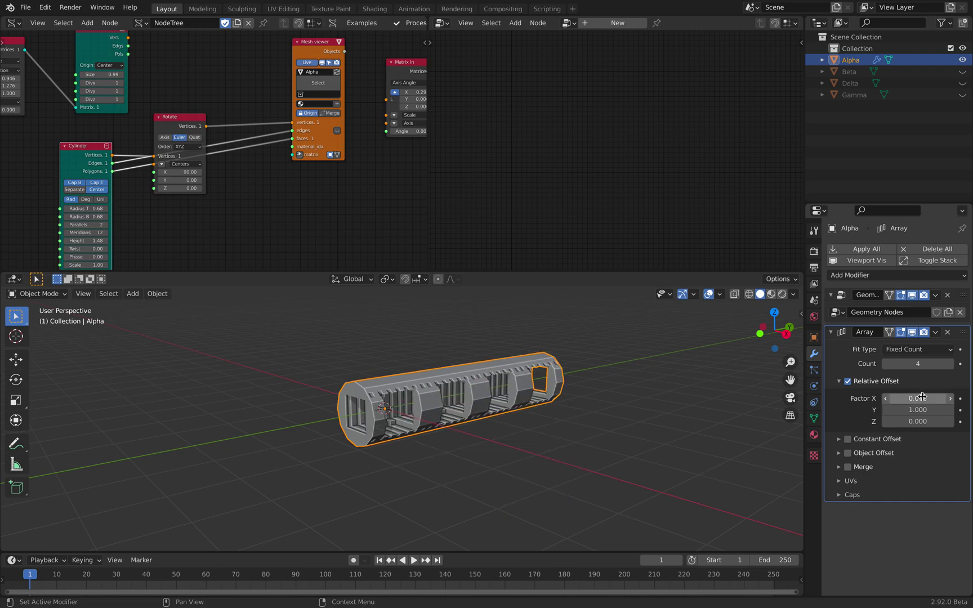
{"action": "scroll", "coordinate": [580, 434], "scroll_direction": "up", "scroll_amount": 5}
{"action": "middle_click_drag", "start_coordinate": [654, 421], "coordinate": [635, 422]}
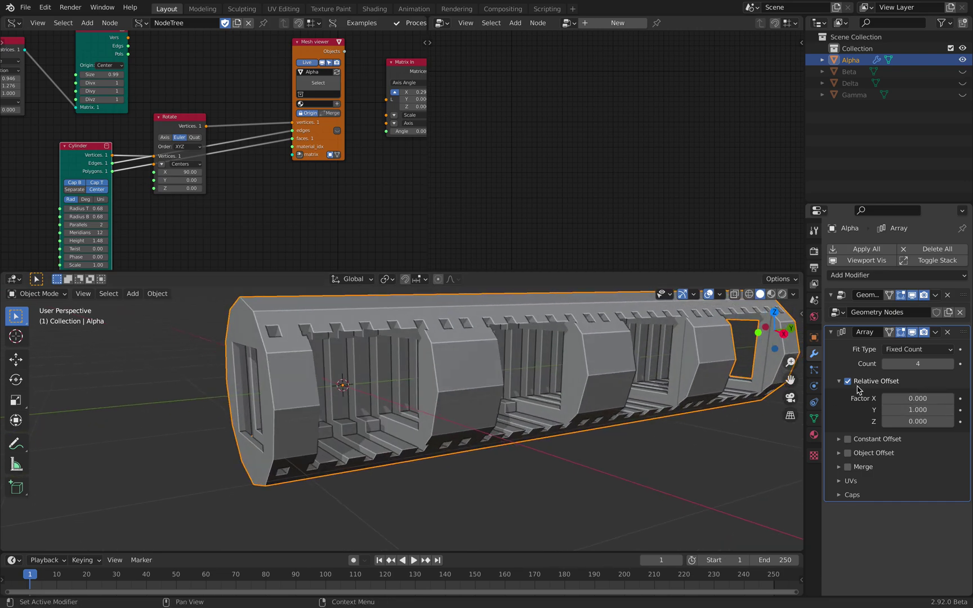
Step: Replace the Array's relative offset with a constant offset of 0 m in X and 0.2 m in Y
{"action": "left_click", "coordinate": [849, 381]}
{"action": "left_click", "coordinate": [848, 439]}
{"action": "left_click", "coordinate": [838, 439]}
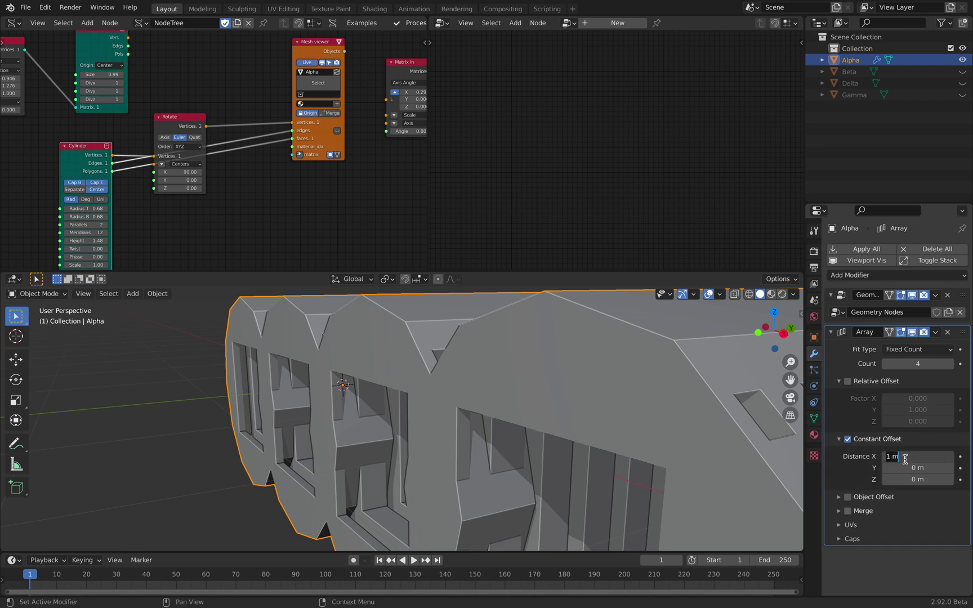
{"action": "key", "text": "Tab"}
{"action": "type", "text": "0.2"}
{"action": "key", "text": "Return"}
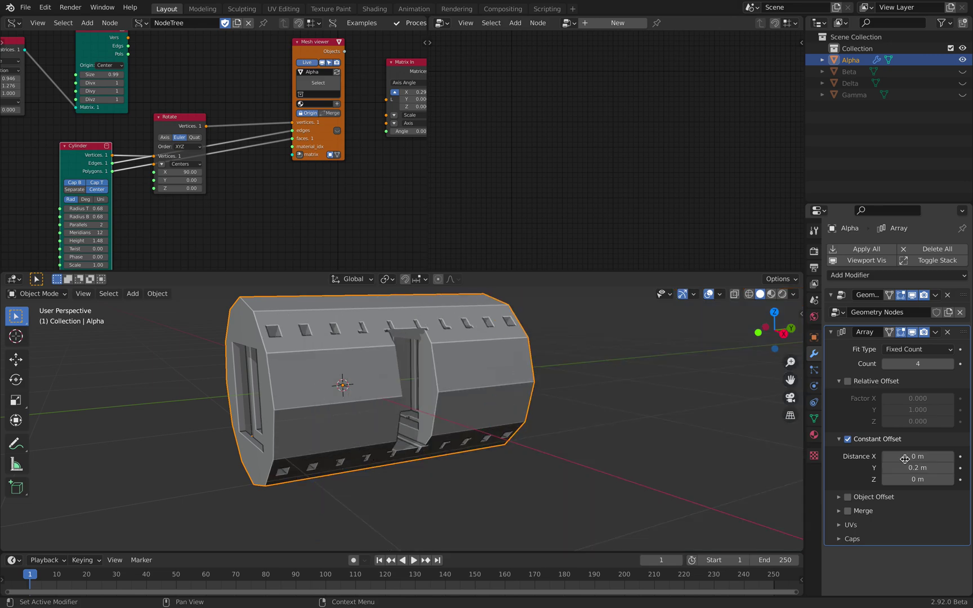
Step: Increase the Array's constant Y offset to 1.5 m, inspect the repeated sections inside and out, and save the file
{"action": "left_click_drag", "start_coordinate": [918, 468], "coordinate": [948, 468]}
{"action": "mouse_move", "coordinate": [577, 398]}
{"action": "middle_mouse_down"}
{"action": "mouse_move", "coordinate": [662, 397]}
{"action": "mouse_move", "coordinate": [591, 398]}
{"action": "middle_mouse_up"}
{"action": "left_click_drag", "start_coordinate": [918, 467], "coordinate": [942, 467]}
{"action": "middle_click_drag", "start_coordinate": [606, 424], "coordinate": [502, 440]}
{"action": "key", "text": "ctrl+s"}
{"action": "scroll", "coordinate": [555, 448], "scroll_direction": "up", "scroll_amount": 4}
{"action": "scroll", "coordinate": [502, 441], "scroll_direction": "down", "scroll_amount": 3}
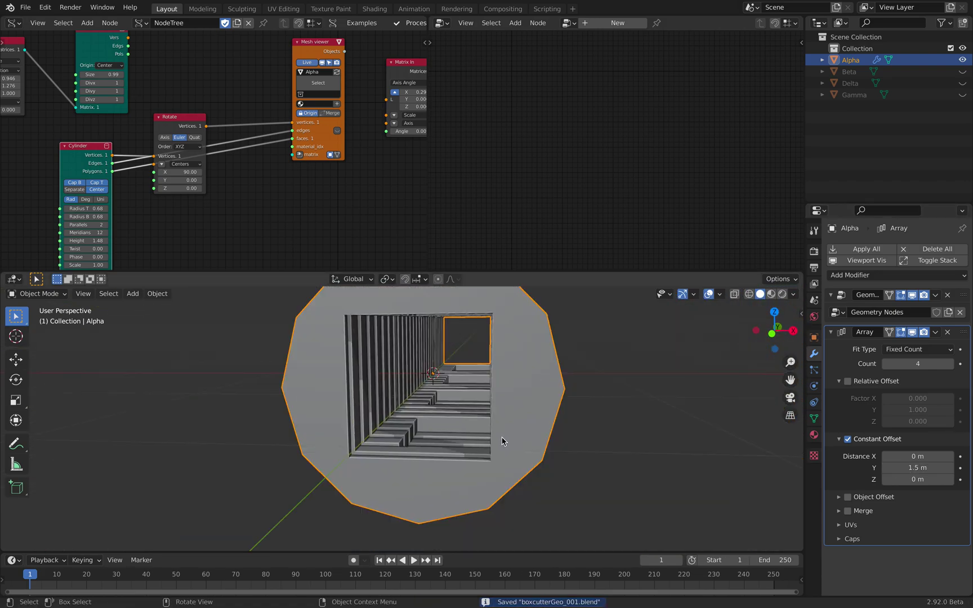
{"action": "middle_click_drag", "start_coordinate": [510, 383], "coordinate": [343, 394]}
{"action": "mouse_move", "coordinate": [279, 178]}
{"action": "middle_mouse_down"}
{"action": "mouse_move", "coordinate": [304, 127]}
{"action": "mouse_move", "coordinate": [281, 158]}
{"action": "middle_mouse_up"}
{"action": "key", "text": "ctrl+s"}
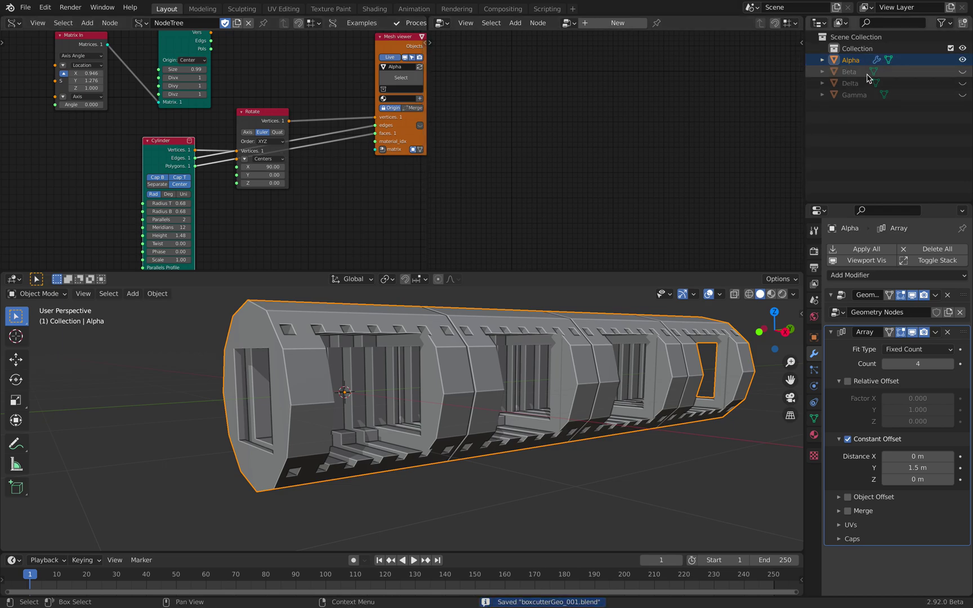
Step: Widen the Geometry Nodes editor and remove the Array modifier from Alpha
{"action": "left_click_drag", "start_coordinate": [428, 72], "coordinate": [217, 79]}
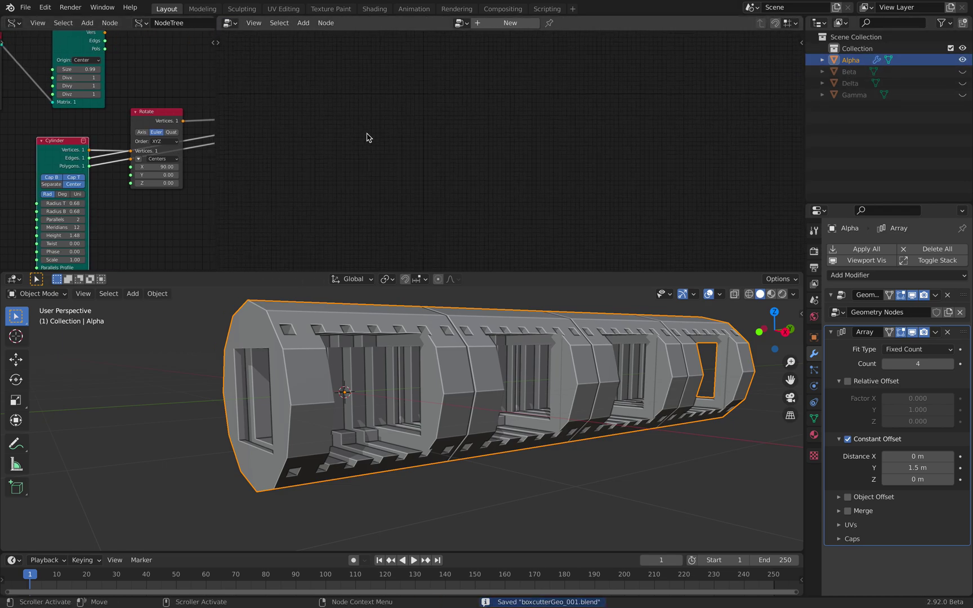
{"action": "left_click", "coordinate": [231, 23]}
{"action": "middle_click_drag", "start_coordinate": [608, 349], "coordinate": [640, 358]}
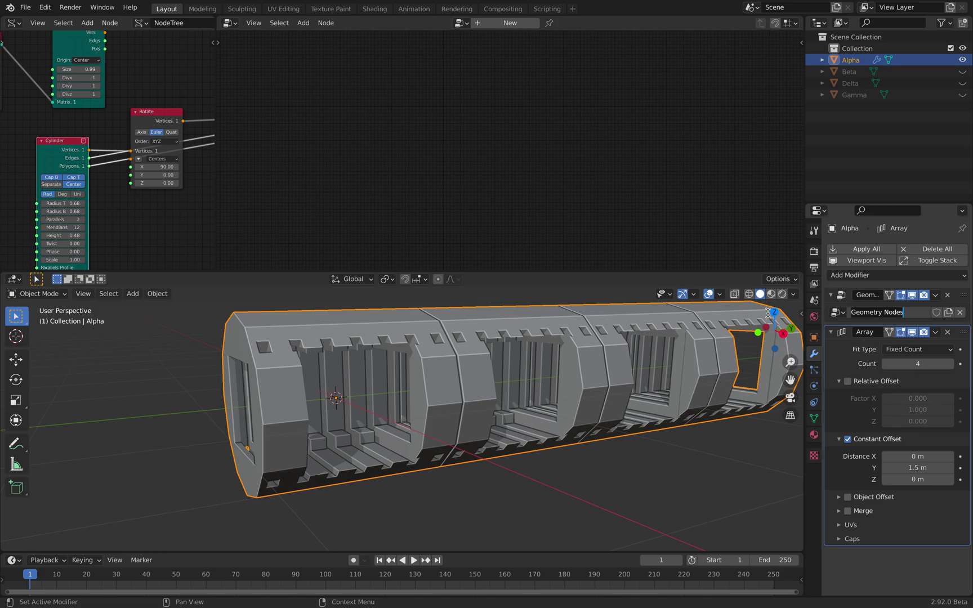
{"action": "left_click", "coordinate": [695, 223]}
{"action": "middle_click_drag", "start_coordinate": [585, 355], "coordinate": [618, 365]}
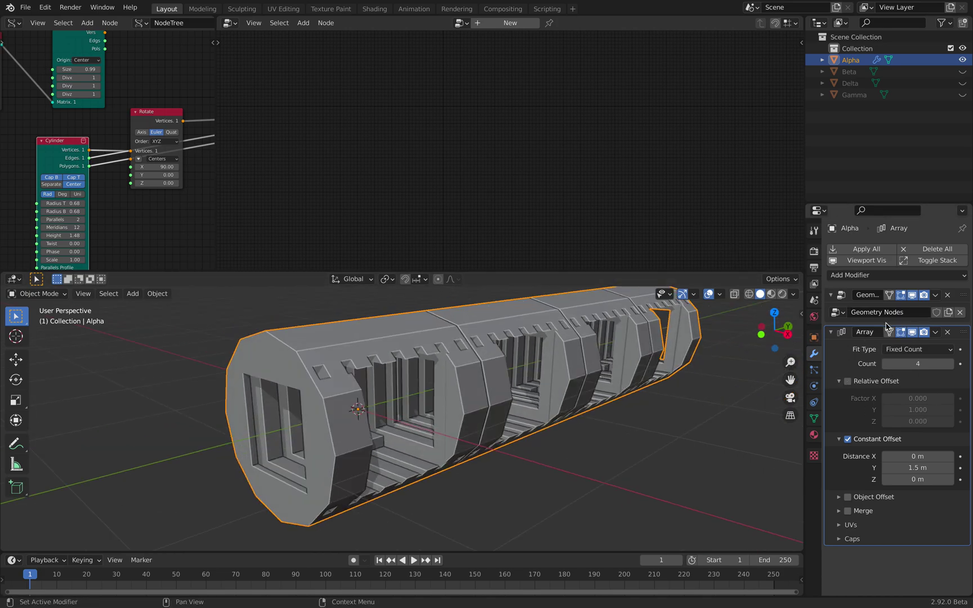
{"action": "left_click", "coordinate": [949, 335]}
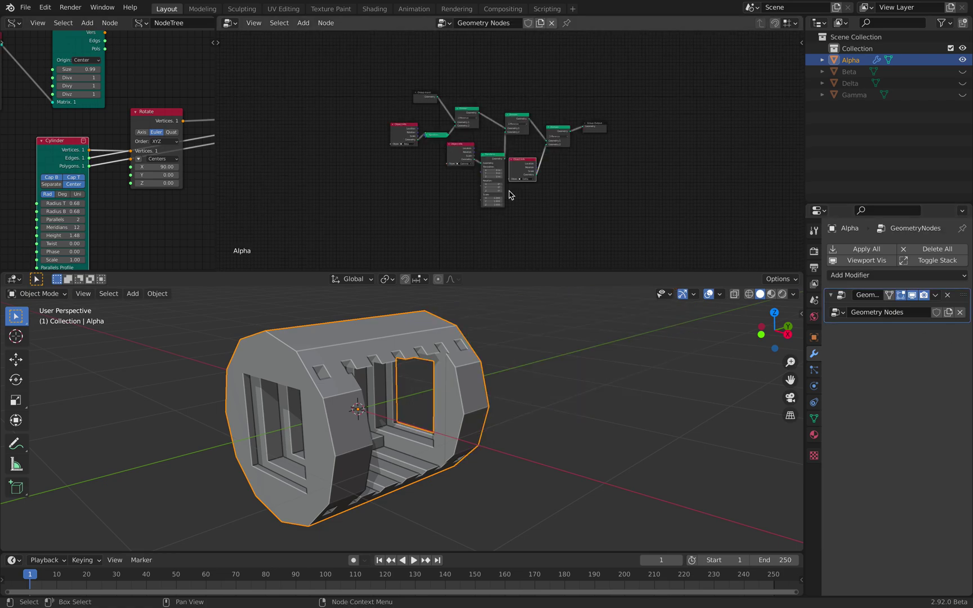
Step: Set the scale of Gamma's Transform node to 1.380 in X and 1.200 in Z
{"action": "middle_click_drag", "start_coordinate": [491, 361], "coordinate": [512, 366]}
{"action": "scroll", "coordinate": [451, 163], "scroll_direction": "up", "scroll_amount": 4}
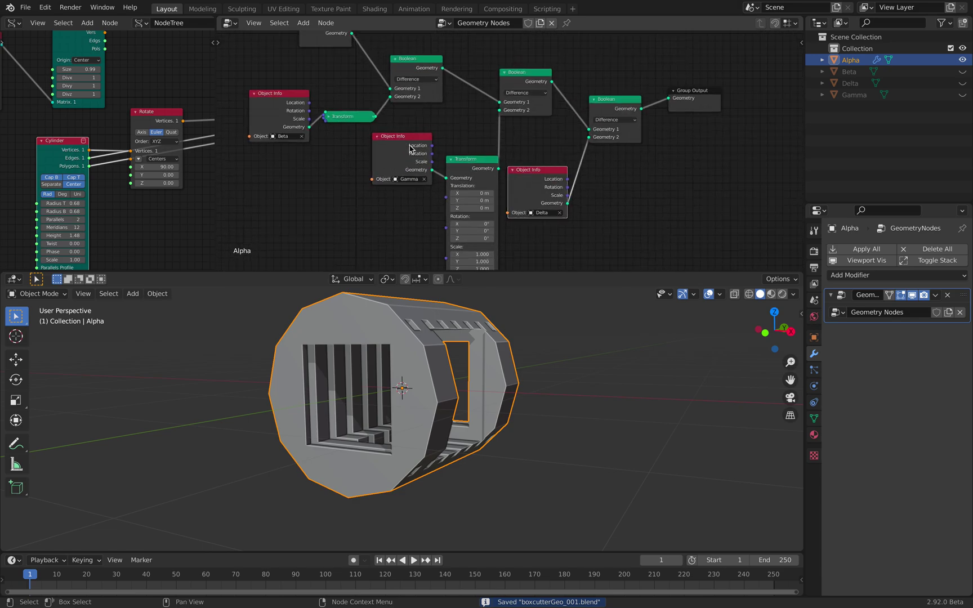
{"action": "middle_click_drag", "start_coordinate": [524, 220], "coordinate": [533, 182]}
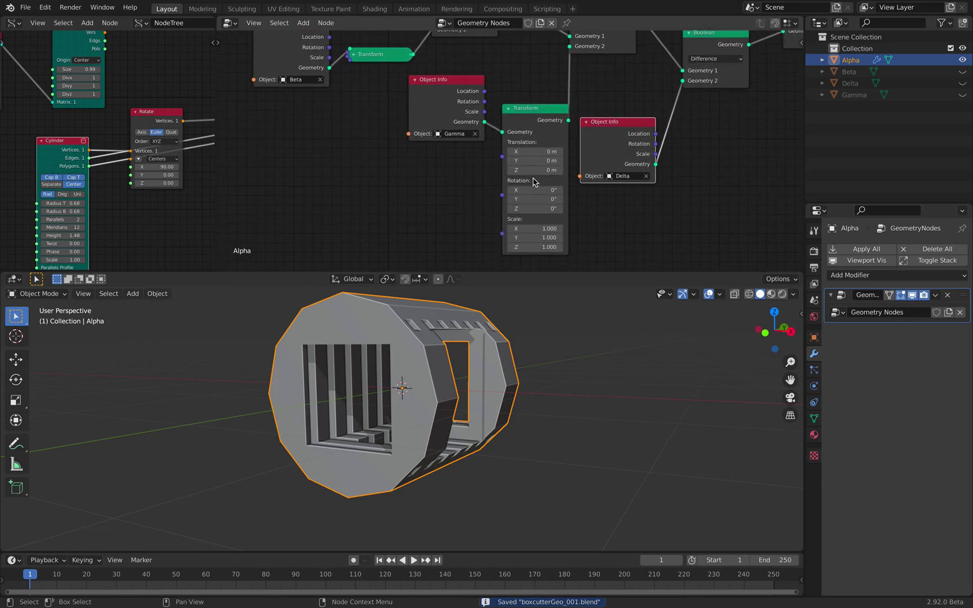
{"action": "mouse_move", "coordinate": [535, 228]}
{"action": "left_mouse_down"}
{"action": "mouse_move", "coordinate": [568, 228]}
{"action": "mouse_move", "coordinate": [547, 228]}
{"action": "left_mouse_up"}
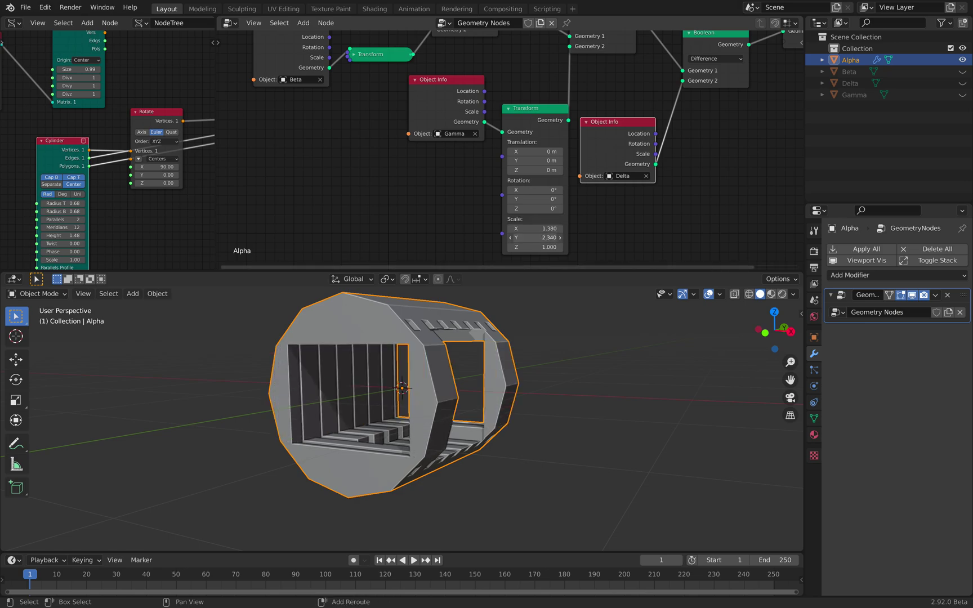
{"action": "left_click", "coordinate": [545, 250]}
{"action": "left_click_drag", "start_coordinate": [545, 248], "coordinate": [509, 246]}
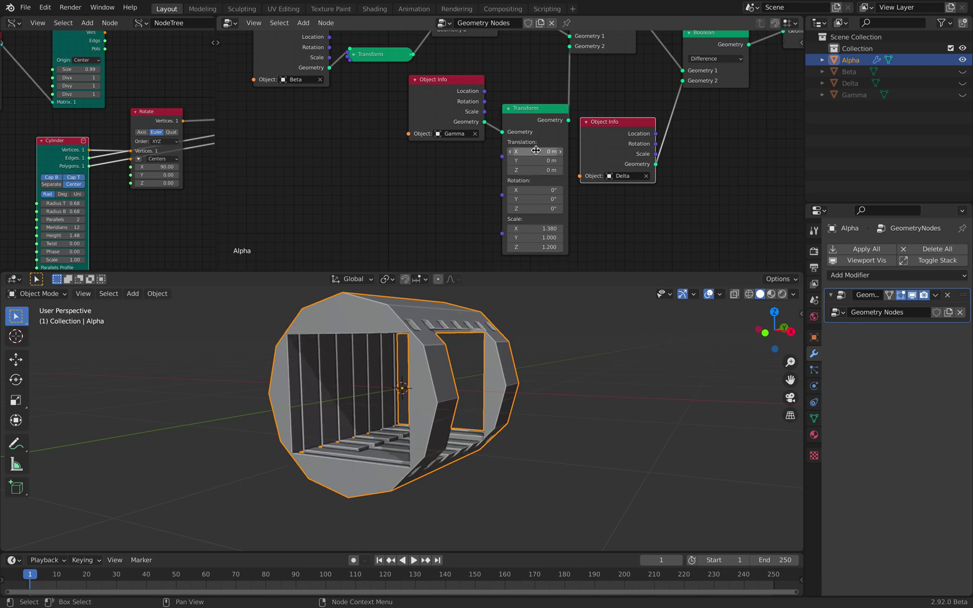
Step: Set the X translation of Gamma's Transform node to -0.04 m, inspect the cut, and save the file
{"action": "mouse_move", "coordinate": [535, 152]}
{"action": "left_mouse_down"}
{"action": "mouse_move", "coordinate": [548, 152]}
{"action": "mouse_move", "coordinate": [534, 151]}
{"action": "left_mouse_up"}
{"action": "middle_click_drag", "start_coordinate": [620, 405], "coordinate": [395, 417]}
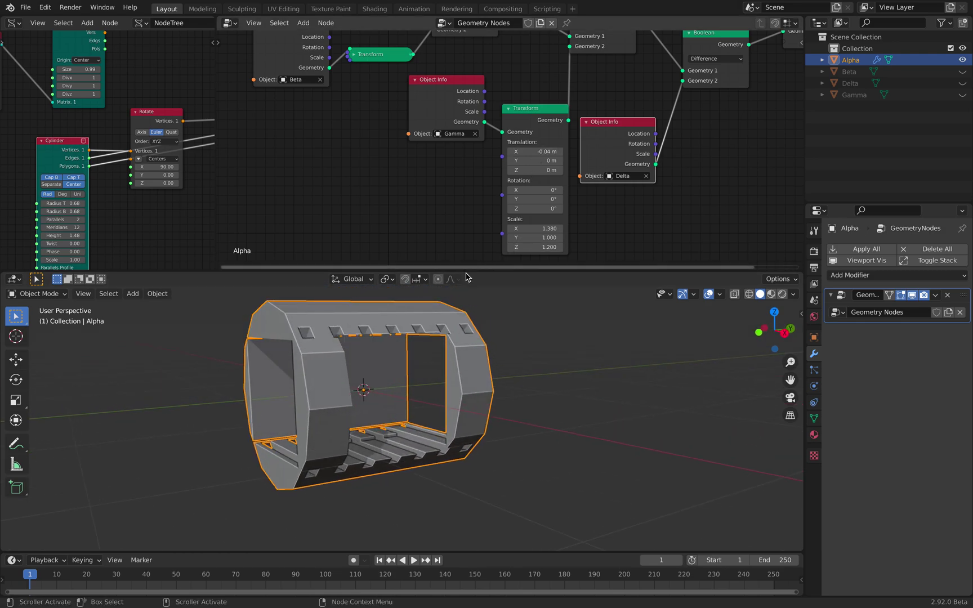
{"action": "middle_click_drag", "start_coordinate": [459, 378], "coordinate": [423, 381]}
{"action": "key", "text": "super+s"}
Step: Open the recent file maybe_robot_005.blend and view its model
{"action": "left_click", "coordinate": [25, 7]}
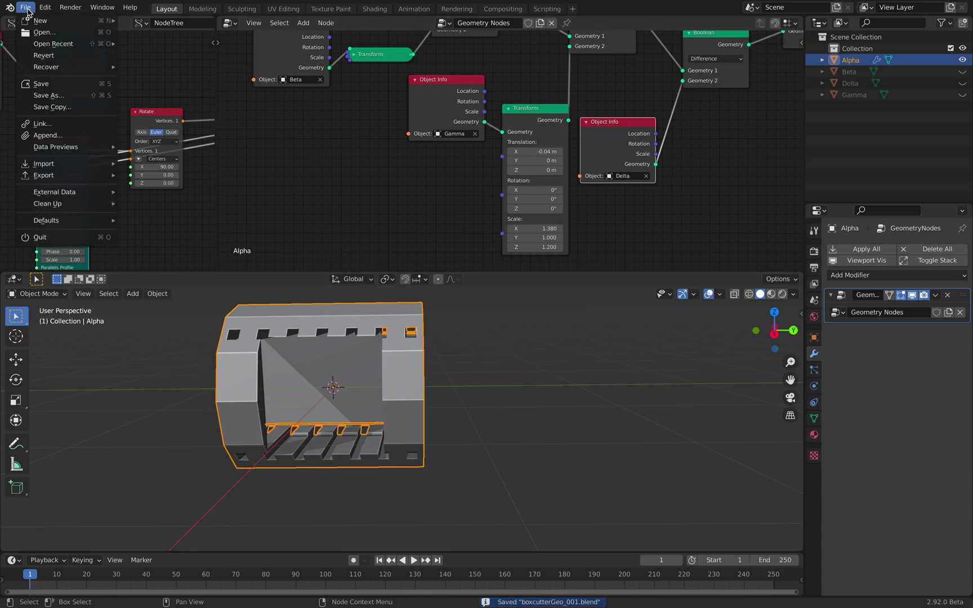
{"action": "mouse_move", "coordinate": [62, 46]}
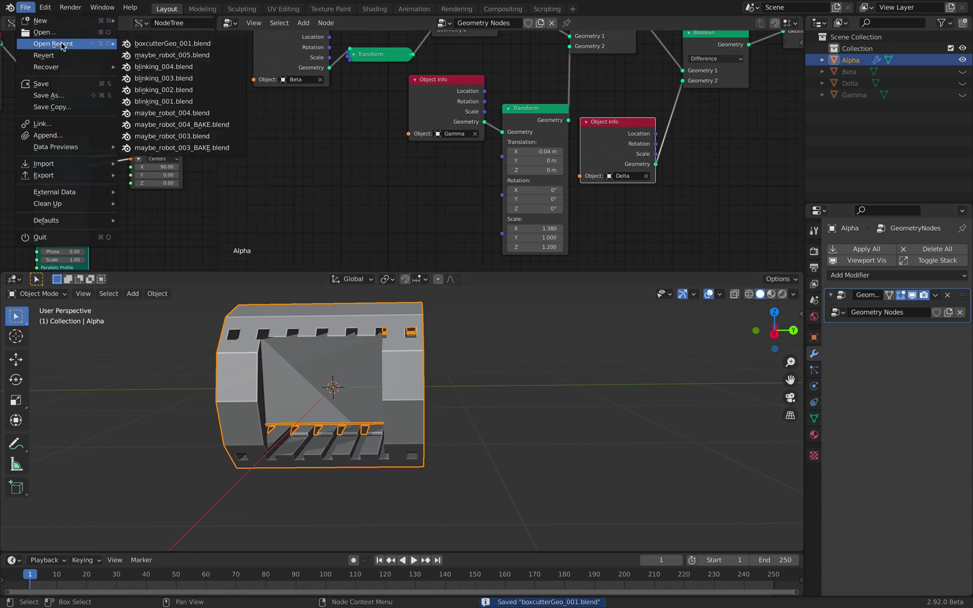
{"action": "left_click", "coordinate": [165, 59]}
{"action": "middle_click_drag", "start_coordinate": [344, 349], "coordinate": [393, 370]}
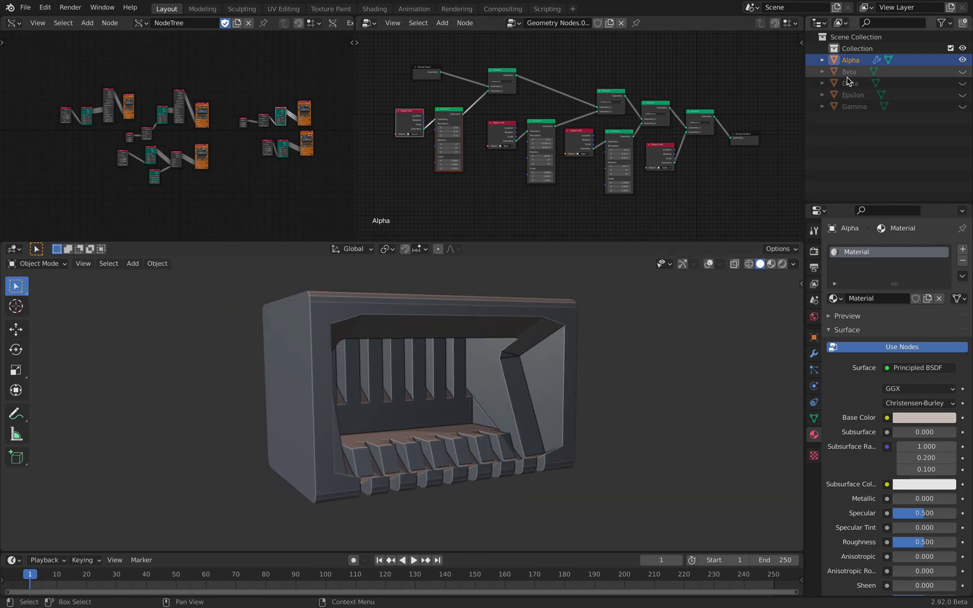
Step: Move the Group Output node above the Boolean chain and widen the Geometry Nodes editor
{"action": "middle_click_drag", "start_coordinate": [600, 142], "coordinate": [624, 143]}
{"action": "scroll", "coordinate": [598, 124], "scroll_direction": "up", "scroll_amount": 5}
{"action": "middle_click_drag", "start_coordinate": [594, 102], "coordinate": [513, 110]}
{"action": "scroll", "coordinate": [727, 137], "scroll_direction": "down", "scroll_amount": 2}
{"action": "left_click_drag", "start_coordinate": [746, 144], "coordinate": [746, 65]}
{"action": "left_click_drag", "start_coordinate": [354, 91], "coordinate": [250, 92]}
Step: Rearrange the nodes at the start of the Boolean chain and the Group Output node for a clearer layout
{"action": "middle_click_drag", "start_coordinate": [365, 85], "coordinate": [426, 80]}
{"action": "scroll", "coordinate": [426, 80], "scroll_direction": "up", "scroll_amount": 3}
{"action": "left_click_drag", "start_coordinate": [322, 60], "coordinate": [360, 58]}
{"action": "middle_click_drag", "start_coordinate": [384, 68], "coordinate": [362, 117]}
{"action": "left_click_drag", "start_coordinate": [340, 90], "coordinate": [335, 67]}
{"action": "left_click_drag", "start_coordinate": [788, 91], "coordinate": [785, 75]}
{"action": "middle_click_drag", "start_coordinate": [785, 76], "coordinate": [773, 82]}
{"action": "left_click_drag", "start_coordinate": [419, 108], "coordinate": [480, 109]}
Step: Link Group Input's geometry directly to Group Output to show the uncut base shape
{"action": "left_click_drag", "start_coordinate": [319, 85], "coordinate": [361, 72]}
{"action": "middle_click_drag", "start_coordinate": [373, 69], "coordinate": [293, 69]}
{"action": "scroll", "coordinate": [341, 82], "scroll_direction": "up", "scroll_amount": 1}
{"action": "left_click_drag", "start_coordinate": [297, 70], "coordinate": [319, 72]}
{"action": "left_click_drag", "start_coordinate": [689, 98], "coordinate": [710, 95]}
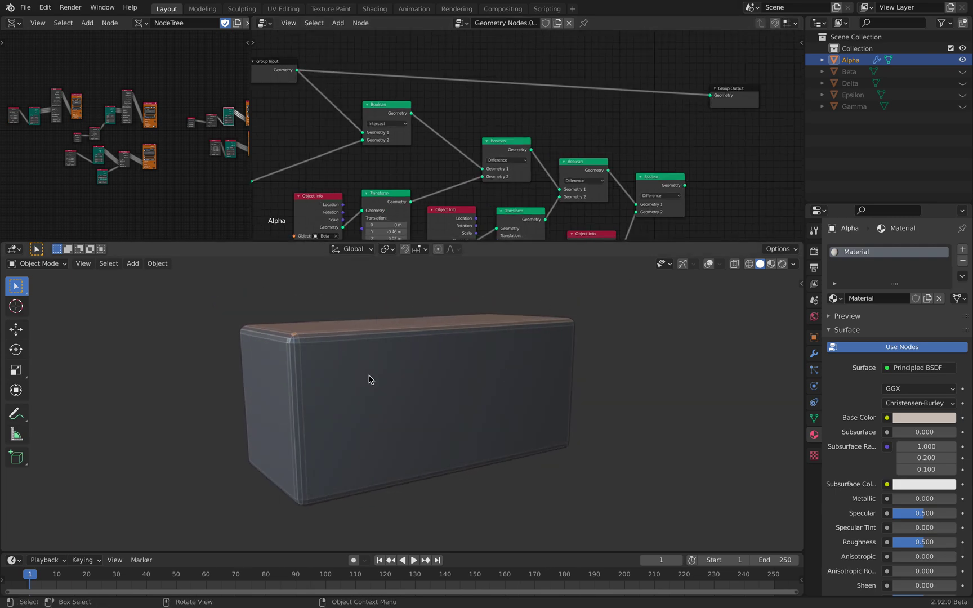
Step: Link the Intersect Boolean and then the first Difference Boolean to Group Output, inspecting the shape at each stage
{"action": "left_click_drag", "start_coordinate": [412, 113], "coordinate": [710, 95]}
{"action": "middle_click_drag", "start_coordinate": [538, 332], "coordinate": [375, 282]}
{"action": "left_click_drag", "start_coordinate": [530, 149], "coordinate": [576, 129]}
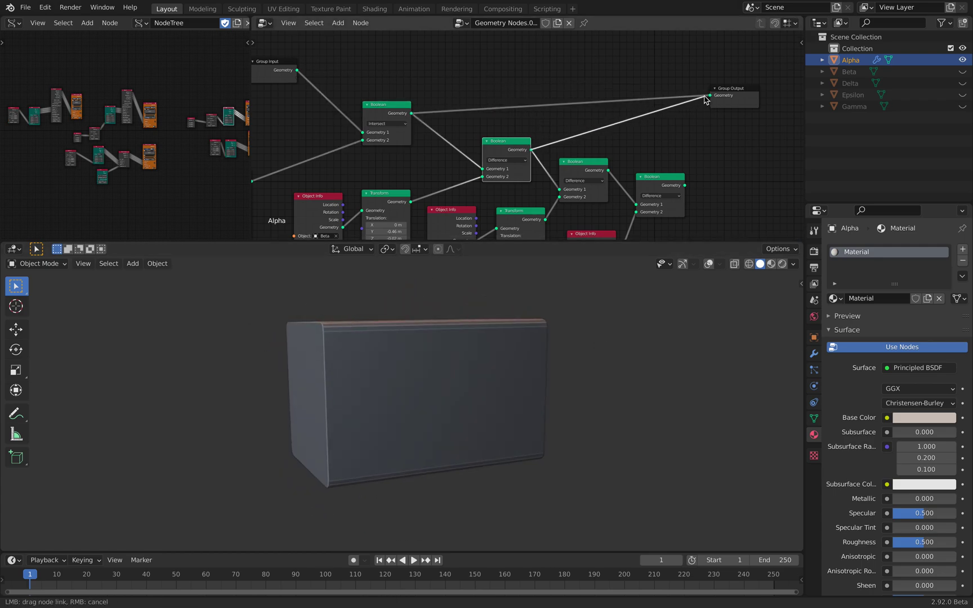
{"action": "left_click_drag", "start_coordinate": [704, 100], "coordinate": [710, 95]}
{"action": "middle_click_drag", "start_coordinate": [478, 338], "coordinate": [348, 360]}
Step: Link the second Difference Boolean's output to Group Output and inspect the slots it cuts
{"action": "left_click_drag", "start_coordinate": [608, 170], "coordinate": [710, 99]}
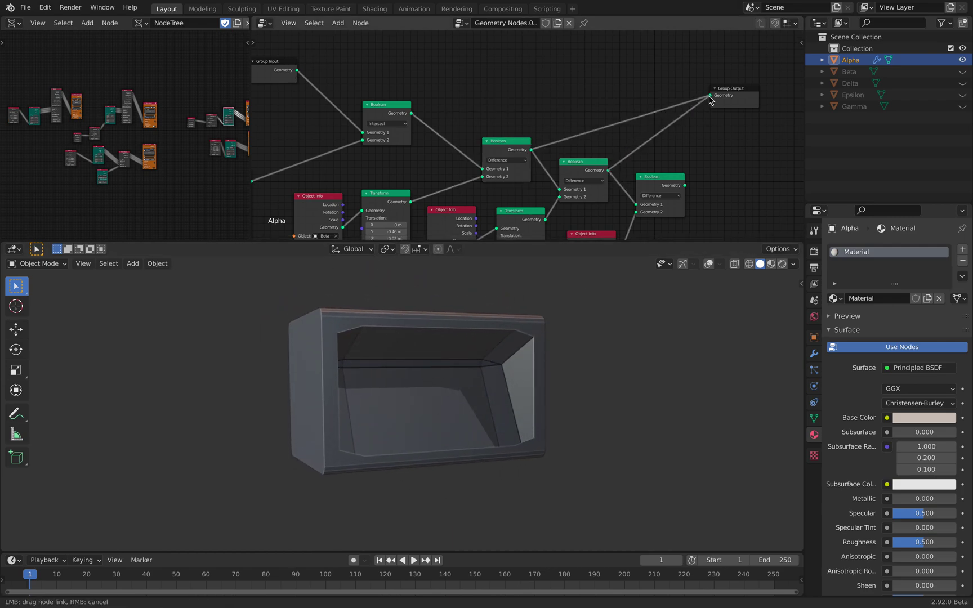
{"action": "mouse_move", "coordinate": [490, 364]}
{"action": "middle_mouse_down"}
{"action": "mouse_move", "coordinate": [501, 360]}
{"action": "mouse_move", "coordinate": [517, 325]}
{"action": "mouse_move", "coordinate": [502, 348]}
{"action": "middle_mouse_up"}
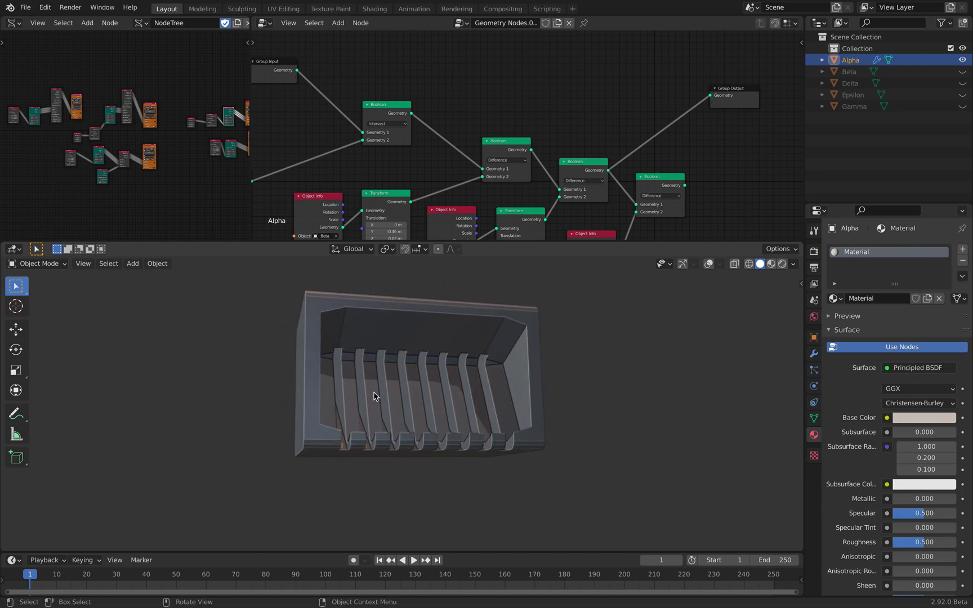
{"action": "scroll", "coordinate": [480, 381], "scroll_direction": "up", "scroll_amount": 1}
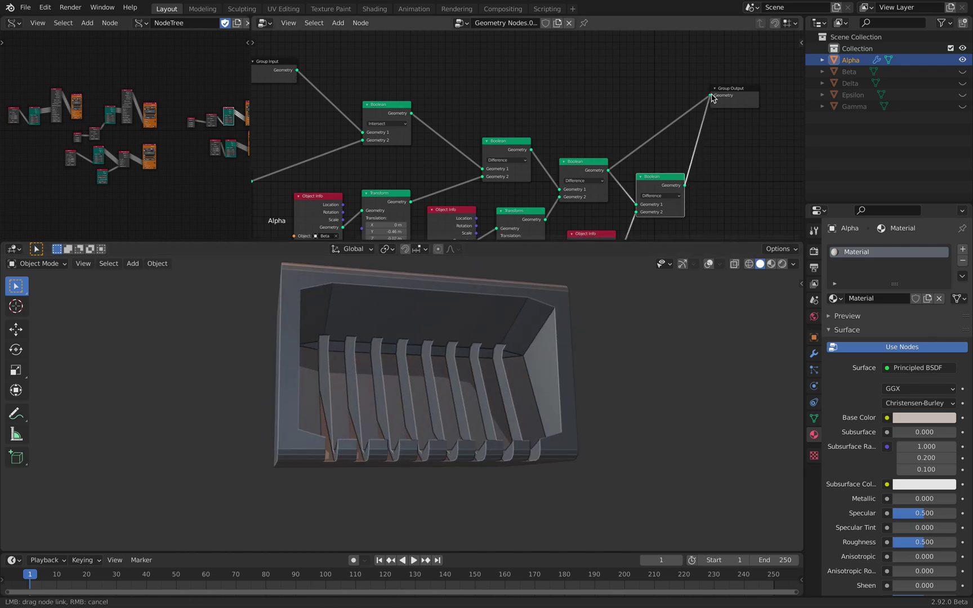
Step: Link the last Difference Boolean's output to Group Output and inspect the finished shape from the front
{"action": "left_click_drag", "start_coordinate": [646, 202], "coordinate": [642, 204]}
{"action": "middle_click_drag", "start_coordinate": [571, 340], "coordinate": [428, 429]}
Step: Enlarge the Sverchok node area and set the X scale in the base box's Matrix In node to 0.976
{"action": "left_click_drag", "start_coordinate": [248, 133], "coordinate": [420, 133]}
{"action": "scroll", "coordinate": [271, 144], "scroll_direction": "up", "scroll_amount": 5}
{"action": "scroll", "coordinate": [237, 158], "scroll_direction": "up", "scroll_amount": 3}
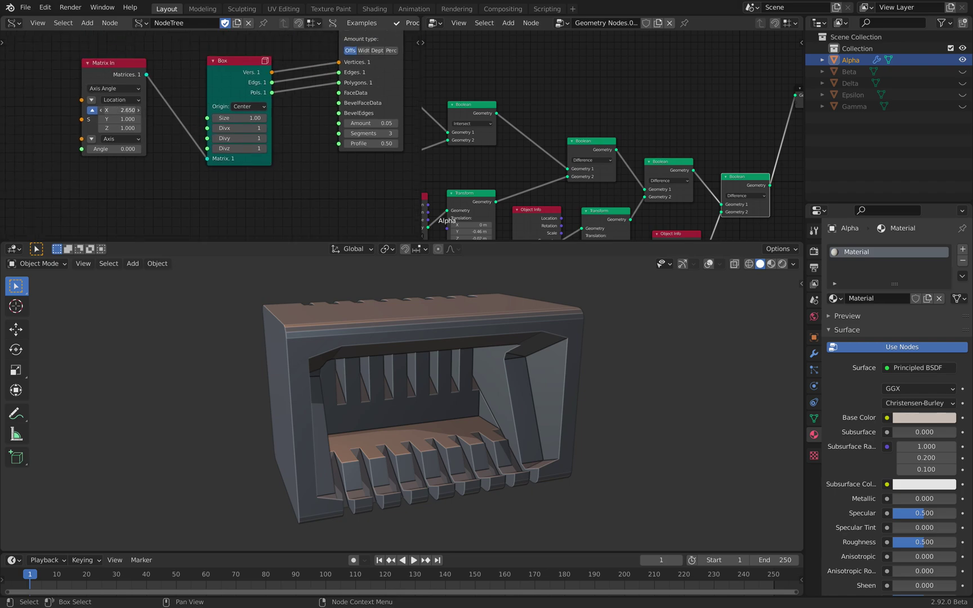
{"action": "key", "text": "Return"}
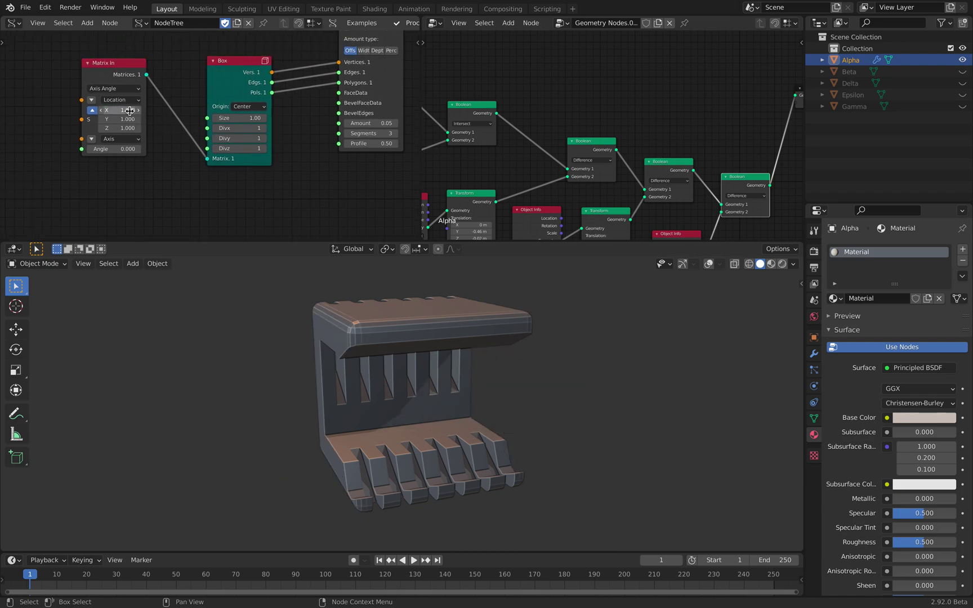
{"action": "mouse_move", "coordinate": [120, 109]}
{"action": "left_mouse_down"}
{"action": "mouse_move", "coordinate": [112, 110]}
{"action": "mouse_move", "coordinate": [120, 110]}
{"action": "left_mouse_up"}
Step: Try different Size values on the base Box node, starting with 0.96, while checking the shape from the front
{"action": "middle_click_drag", "start_coordinate": [256, 115], "coordinate": [240, 106]}
{"action": "mouse_move", "coordinate": [238, 108]}
{"action": "left_mouse_down", "text": "shift"}
{"action": "mouse_move", "coordinate": [250, 108]}
{"action": "mouse_move", "coordinate": [235, 107]}
{"action": "left_mouse_up", "text": "shift"}
{"action": "middle_click_drag", "start_coordinate": [507, 366], "coordinate": [428, 394]}
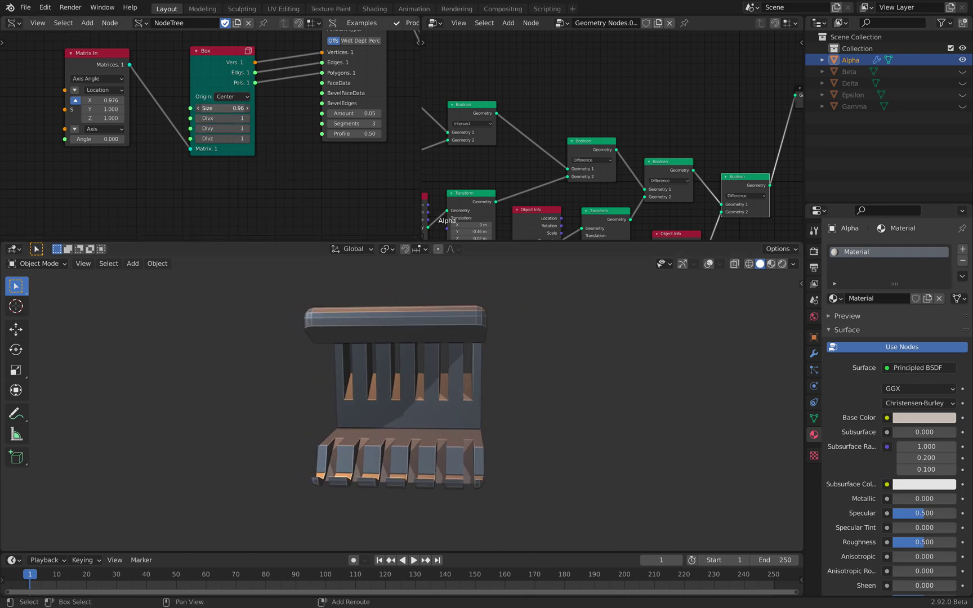
{"action": "left_click_drag", "start_coordinate": [231, 108], "coordinate": [248, 107]}
Step: Set the Vector In node's Y to 0.976 and the repeated slot cutter's Box Size to 0.69, inspecting the cuts
{"action": "middle_click_drag", "start_coordinate": [414, 196], "coordinate": [182, 161]}
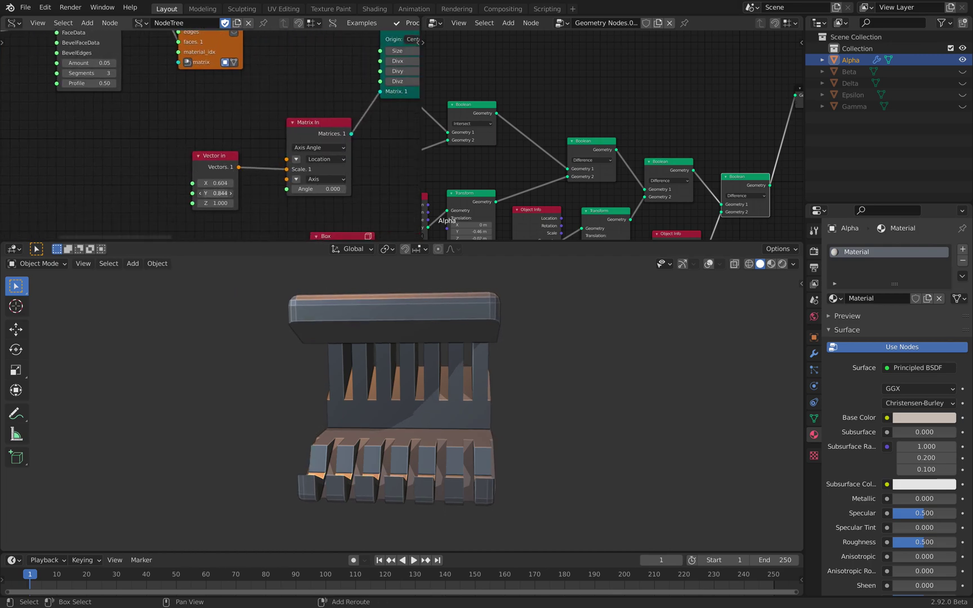
{"action": "left_click_drag", "start_coordinate": [215, 193], "coordinate": [226, 193]}
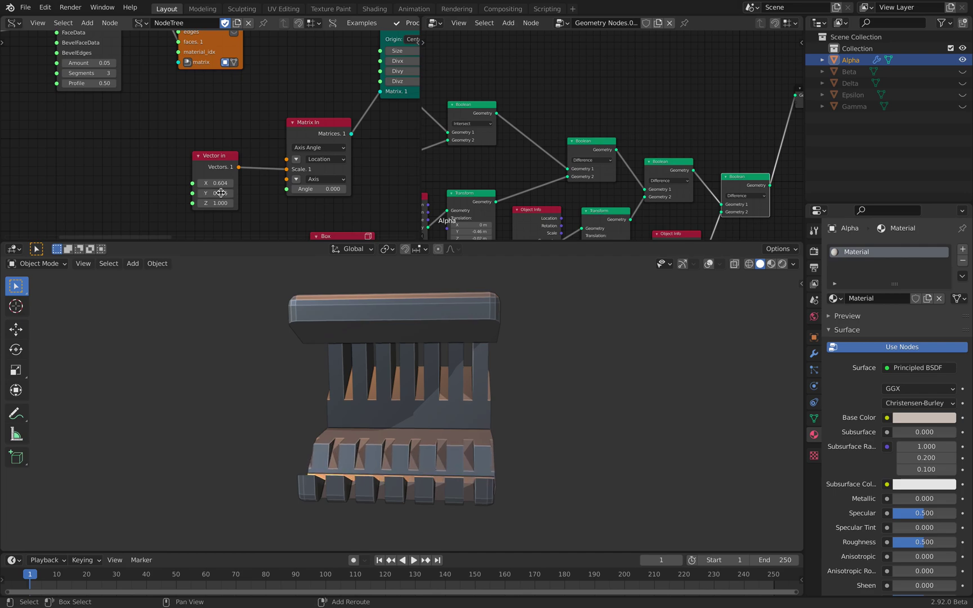
{"action": "middle_click_drag", "start_coordinate": [292, 196], "coordinate": [224, 147]}
{"action": "middle_click_drag", "start_coordinate": [263, 201], "coordinate": [223, 95]}
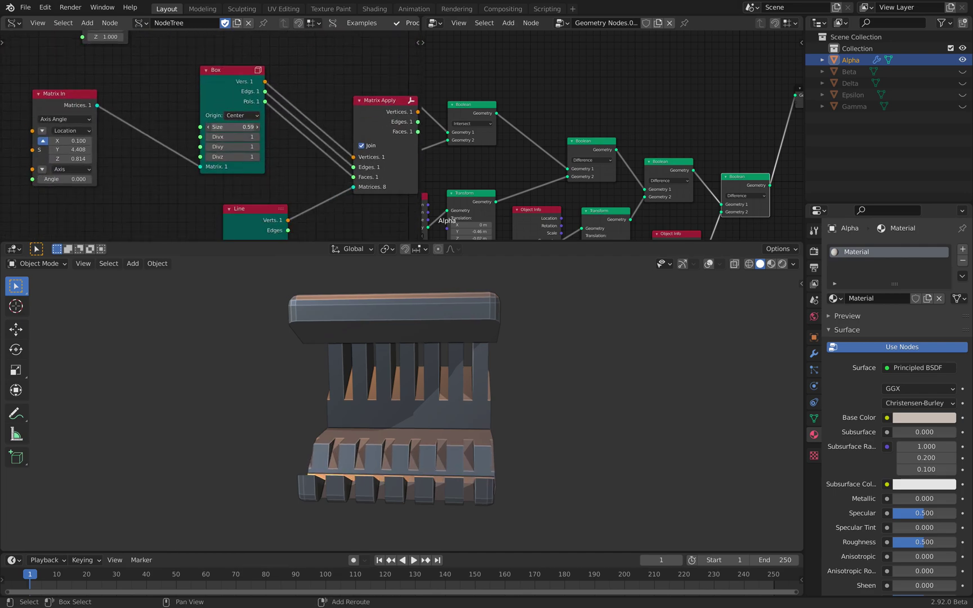
{"action": "left_click_drag", "start_coordinate": [233, 127], "coordinate": [237, 126]}
{"action": "mouse_move", "coordinate": [476, 363]}
{"action": "middle_mouse_down"}
{"action": "mouse_move", "coordinate": [576, 334]}
{"action": "mouse_move", "coordinate": [490, 349]}
{"action": "middle_mouse_up"}
{"action": "middle_click_drag", "start_coordinate": [344, 431], "coordinate": [392, 425]}
{"action": "middle_click_drag", "start_coordinate": [320, 411], "coordinate": [372, 342]}
{"action": "scroll", "coordinate": [228, 202], "scroll_direction": "down", "scroll_amount": 5}
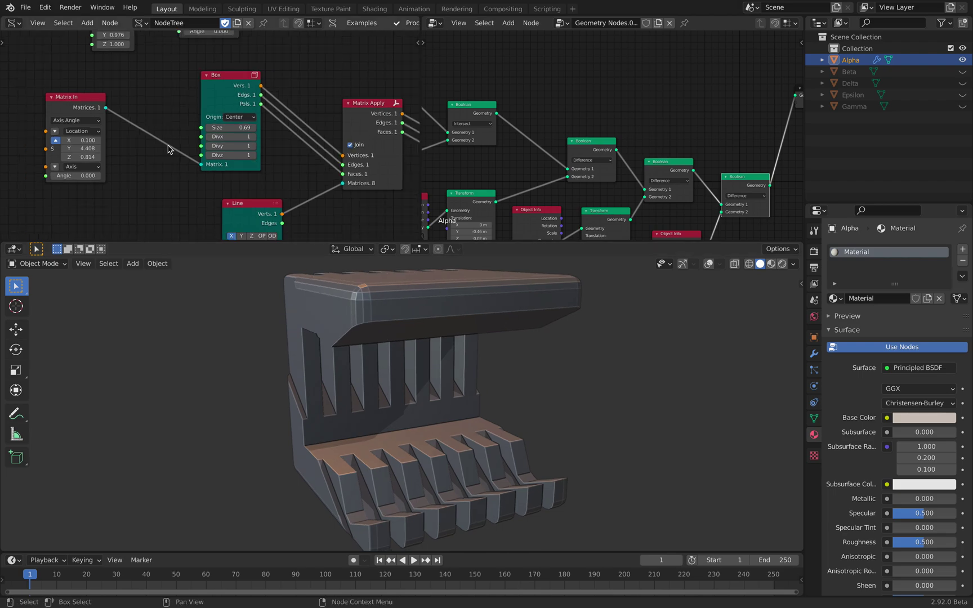
Step: Reopen the recent file maybe_robot_005.blend without saving the changes
{"action": "left_click", "coordinate": [26, 7]}
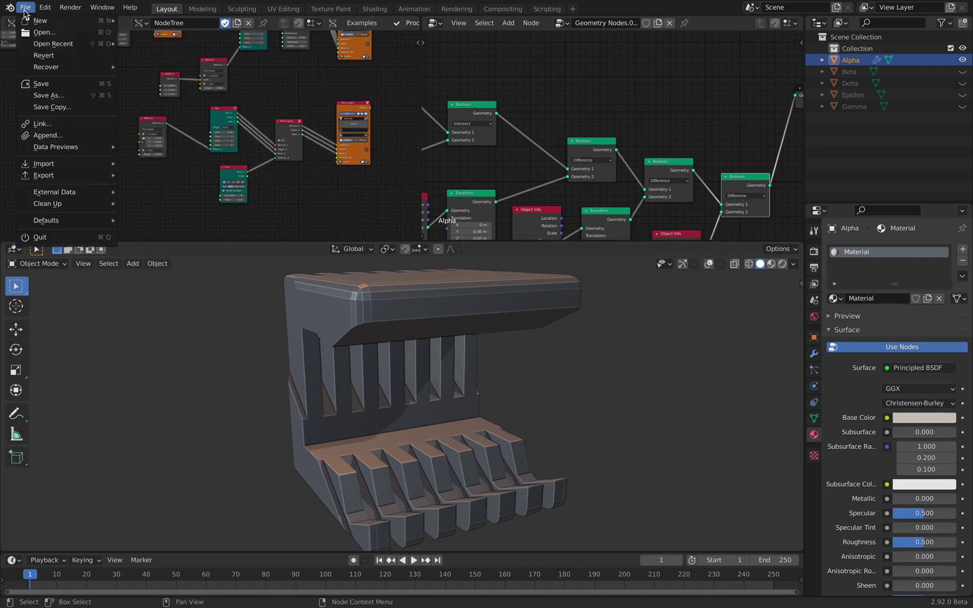
{"action": "mouse_move", "coordinate": [45, 45]}
{"action": "left_click", "coordinate": [138, 46]}
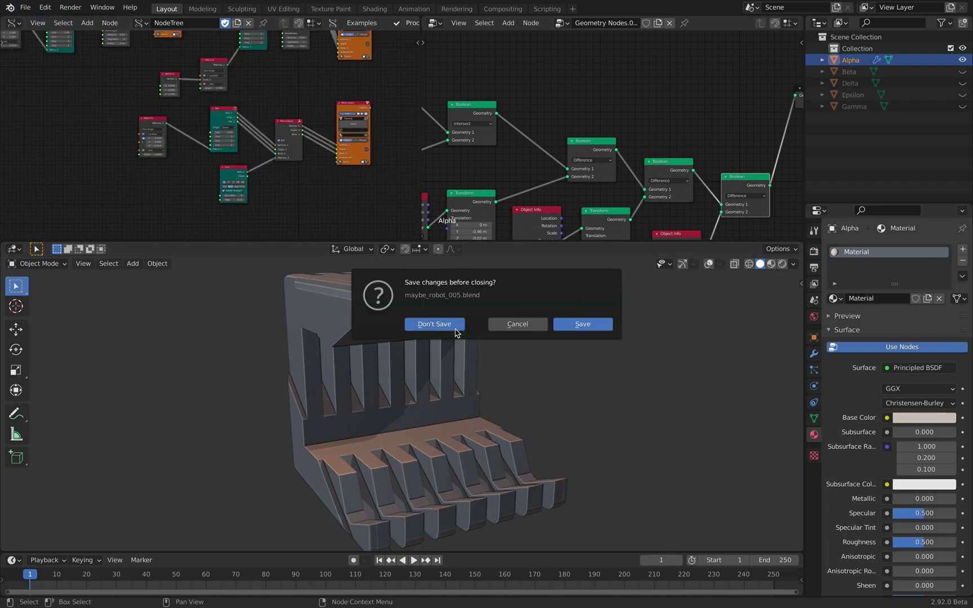
{"action": "left_click", "coordinate": [455, 329]}
{"action": "middle_click_drag", "start_coordinate": [360, 274], "coordinate": [390, 373]}
Step: Add a Cylinder node to the Sverchok tree and place it above the base Box node
{"action": "scroll", "coordinate": [206, 120], "scroll_direction": "up", "scroll_amount": 8}
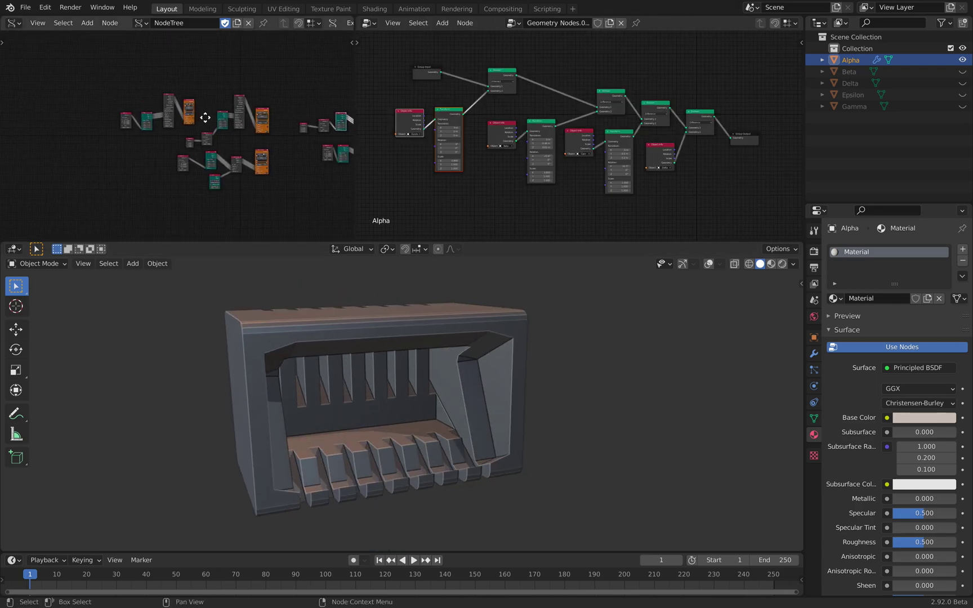
{"action": "key", "text": "shift+a"}
{"action": "left_click", "coordinate": [174, 107]}
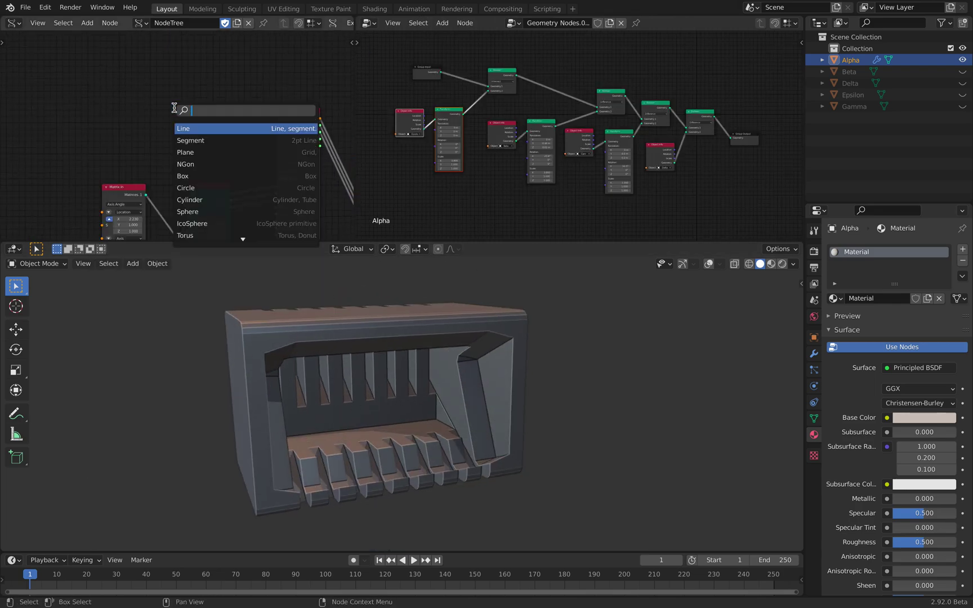
{"action": "type", "text": "cy"}
{"action": "key", "text": "Return"}
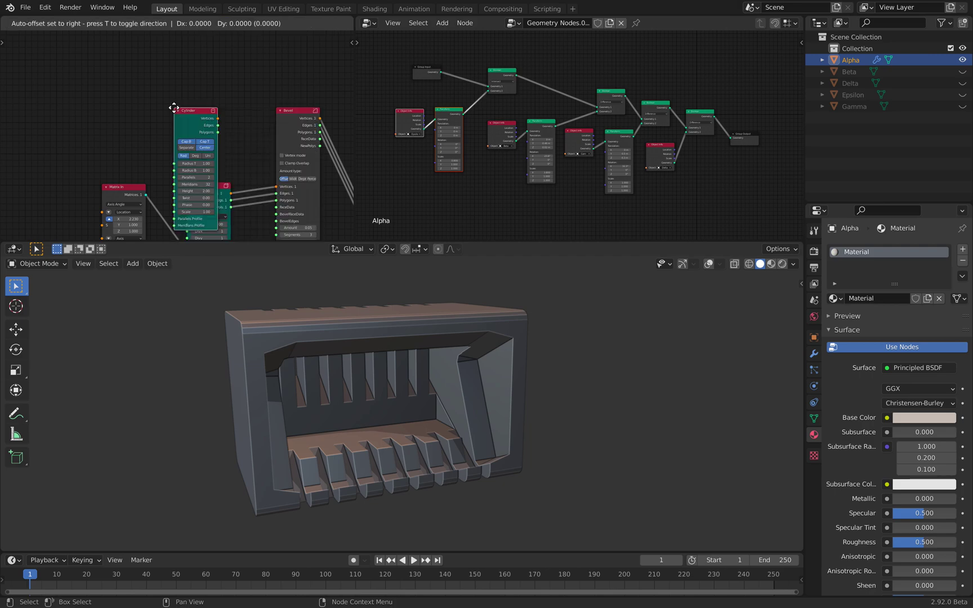
{"action": "left_click", "coordinate": [177, 61]}
{"action": "middle_click_drag", "start_coordinate": [205, 95], "coordinate": [63, 93]}
{"action": "scroll", "coordinate": [96, 101], "scroll_direction": "up", "scroll_amount": 2}
{"action": "left_click_drag", "start_coordinate": [35, 48], "coordinate": [40, 46]}
{"action": "scroll", "coordinate": [161, 121], "scroll_direction": "up", "scroll_amount": 1}
{"action": "middle_click_drag", "start_coordinate": [161, 121], "coordinate": [193, 136]}
{"action": "left_click_drag", "start_coordinate": [72, 66], "coordinate": [79, 53]}
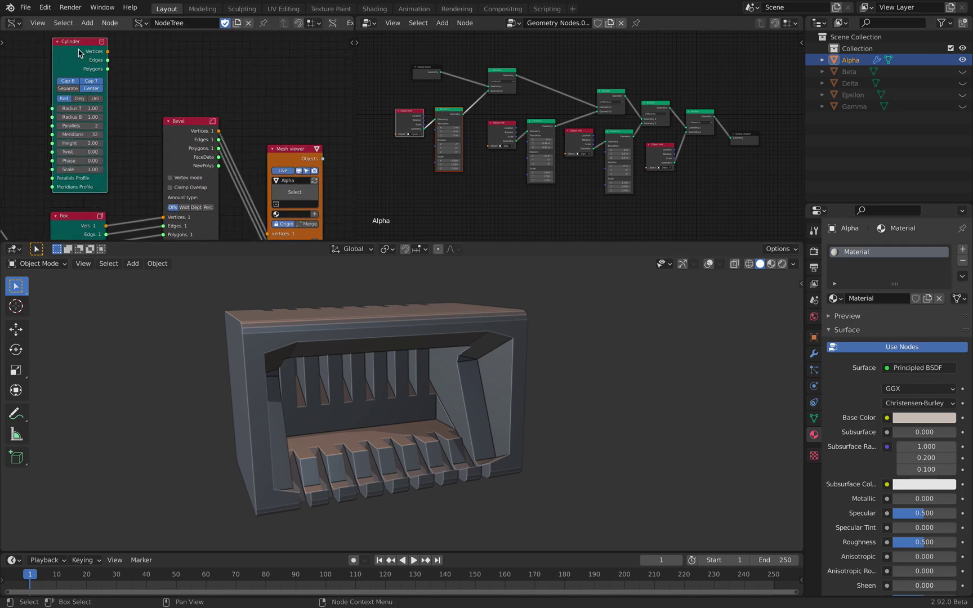
Step: Connect the Cylinder's vertices, edges and polygons to the Alpha Mesh Viewer in place of the Bevel outputs
{"action": "left_click", "coordinate": [276, 161], "text": "shift"}
{"action": "key", "text": "shift+f"}
{"action": "middle_click_drag", "start_coordinate": [332, 388], "coordinate": [390, 362]}
Step: Taper and shorten the Cylinder by setting Radius T to 0.63, Radius B to 0.93 and Height to 0.92
{"action": "mouse_move", "coordinate": [79, 108]}
{"action": "left_mouse_down"}
{"action": "mouse_move", "coordinate": [65, 108]}
{"action": "mouse_move", "coordinate": [94, 116]}
{"action": "mouse_move", "coordinate": [72, 108]}
{"action": "left_mouse_up"}
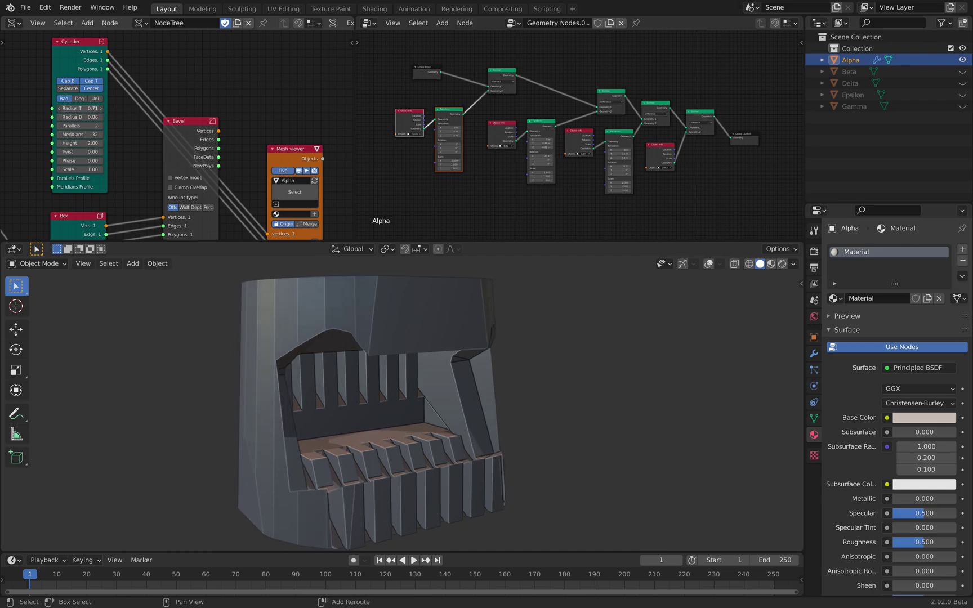
{"action": "middle_click_drag", "start_coordinate": [282, 332], "coordinate": [431, 449]}
{"action": "middle_click_drag", "start_coordinate": [382, 329], "coordinate": [428, 344]}
{"action": "left_click_drag", "start_coordinate": [78, 108], "coordinate": [92, 150]}
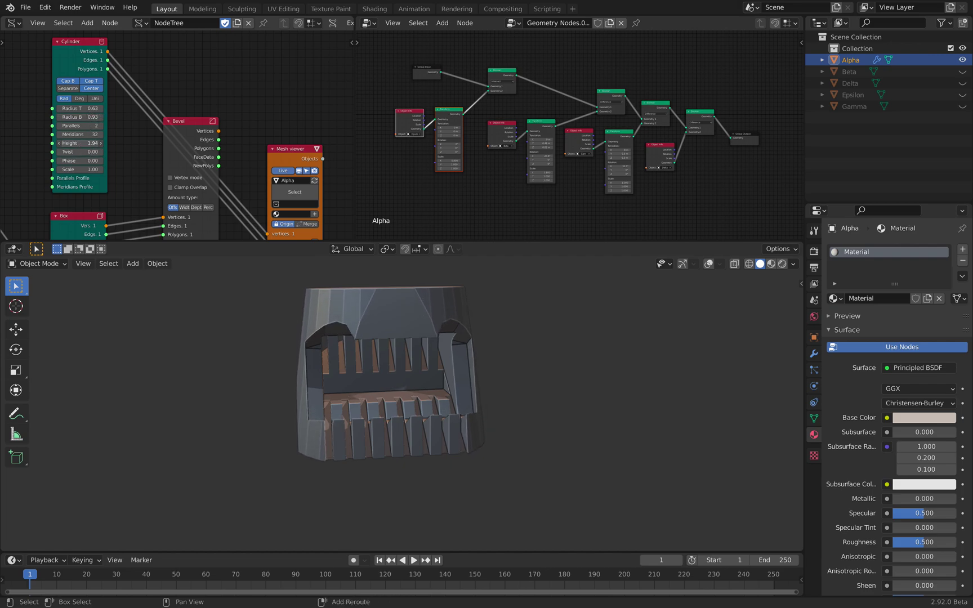
{"action": "left_click_drag", "start_coordinate": [2, 156], "coordinate": [1, 147]}
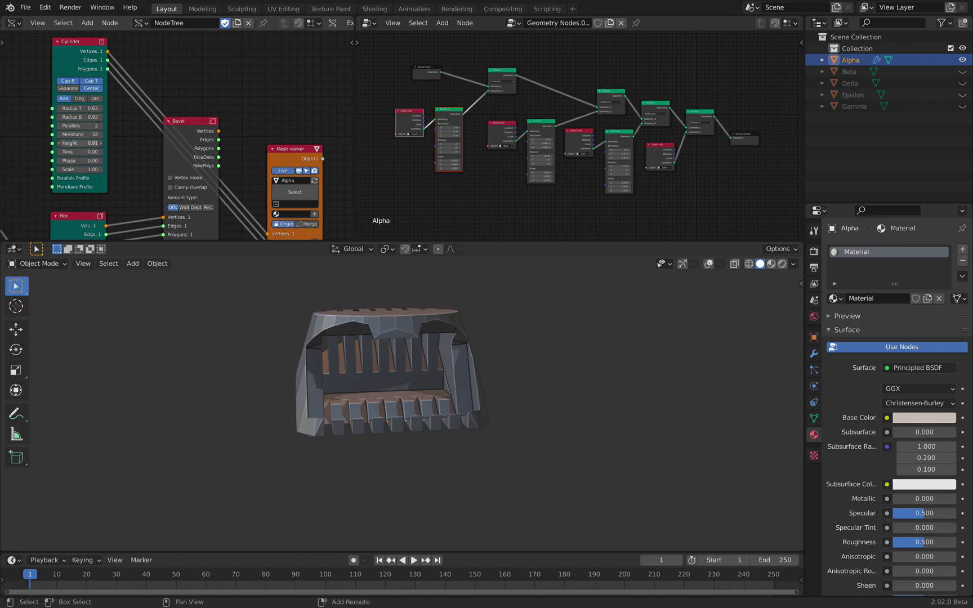
{"action": "middle_click_drag", "start_coordinate": [378, 281], "coordinate": [333, 347]}
Step: Examine the Sverchok and Geometry Nodes setups together with the Boolean cuts on the cylinder-based shape
{"action": "middle_click_drag", "start_coordinate": [249, 148], "coordinate": [196, 68]}
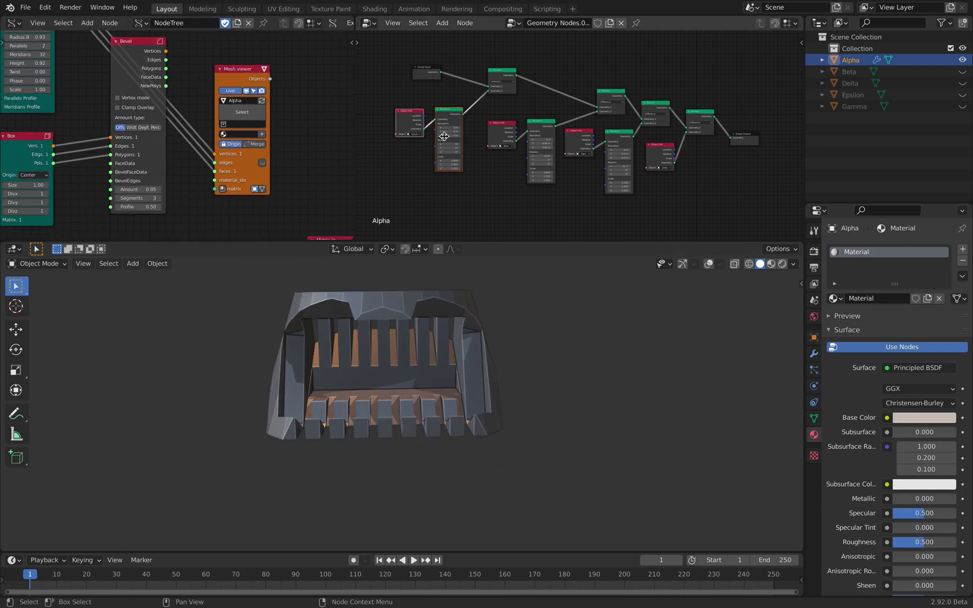
{"action": "scroll", "coordinate": [443, 135], "scroll_direction": "up", "scroll_amount": 2}
{"action": "scroll", "coordinate": [423, 153], "scroll_direction": "up", "scroll_amount": 4}
{"action": "middle_click_drag", "start_coordinate": [481, 144], "coordinate": [608, 186]}
{"action": "middle_click_drag", "start_coordinate": [642, 129], "coordinate": [656, 148]}
{"action": "scroll", "coordinate": [591, 128], "scroll_direction": "down", "scroll_amount": 5}
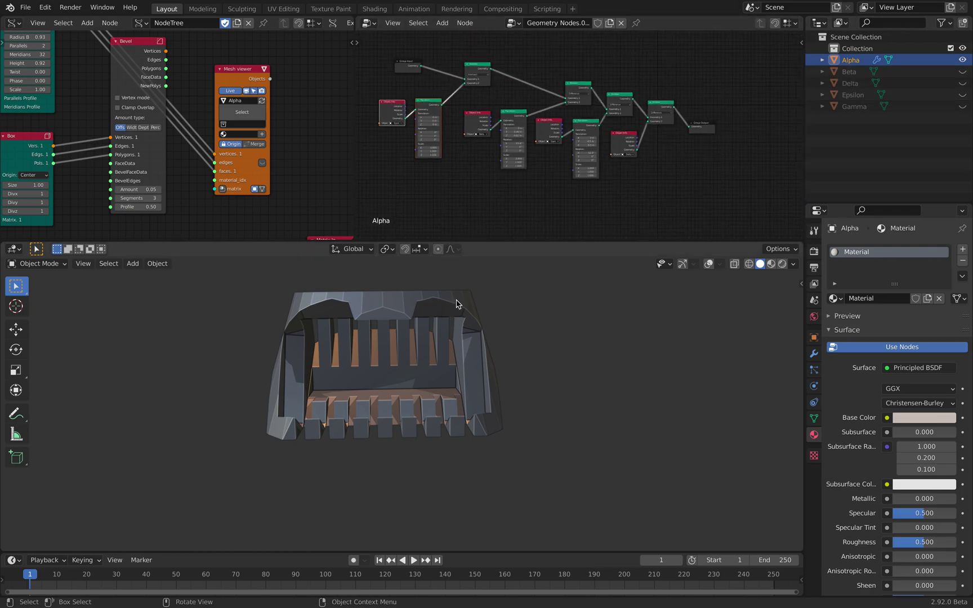
{"action": "scroll", "coordinate": [592, 139], "scroll_direction": "up", "scroll_amount": 2}
{"action": "mouse_move", "coordinate": [506, 363]}
{"action": "middle_mouse_down"}
{"action": "mouse_move", "coordinate": [514, 393]}
{"action": "mouse_move", "coordinate": [470, 361]}
{"action": "mouse_move", "coordinate": [490, 360]}
{"action": "middle_mouse_up"}
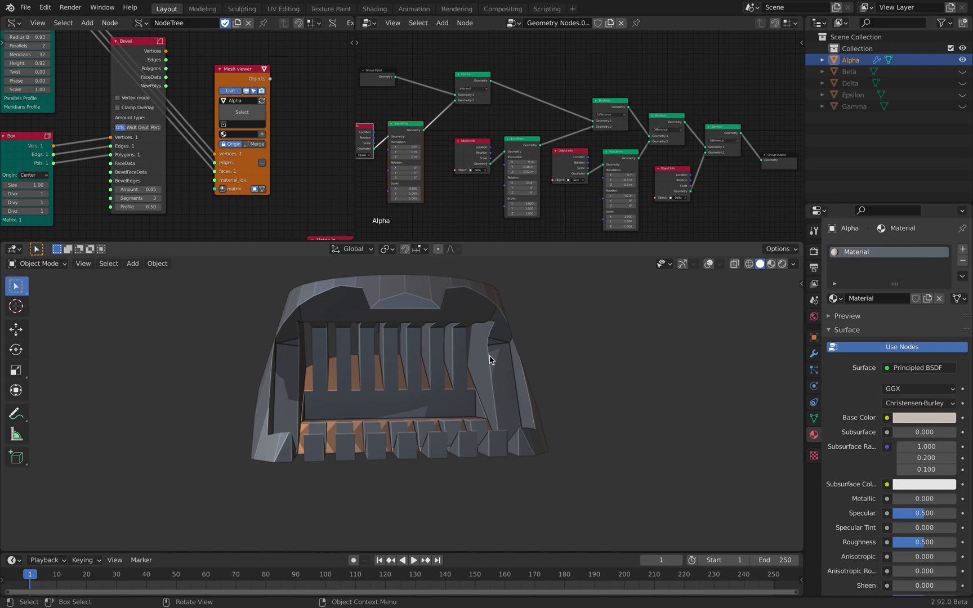
{"action": "middle_click_drag", "start_coordinate": [115, 76], "coordinate": [158, 87]}
{"action": "scroll", "coordinate": [156, 84], "scroll_direction": "down", "scroll_amount": 3}
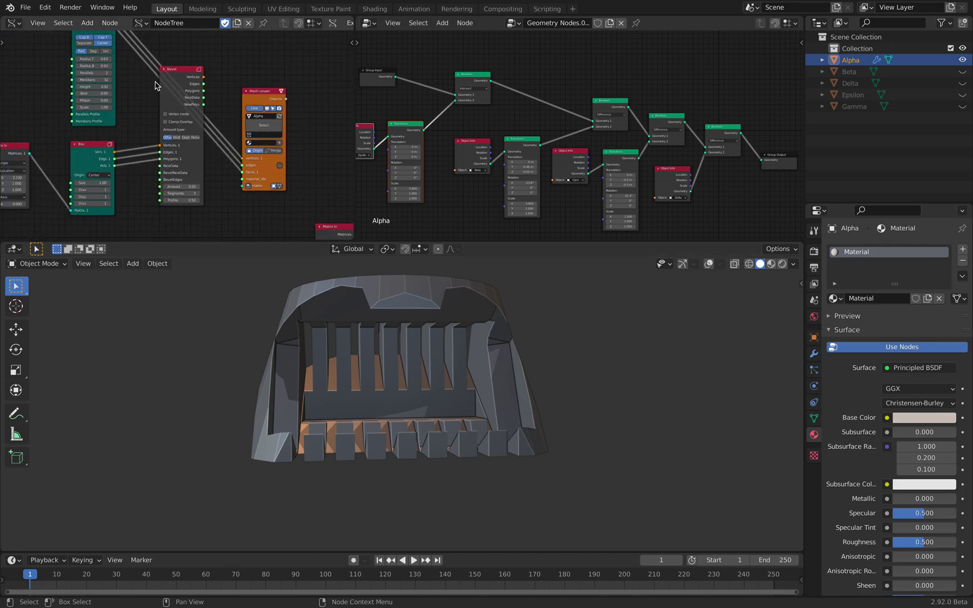
Step: Show the splash screen to check the program version
{"action": "left_click", "coordinate": [10, 7]}
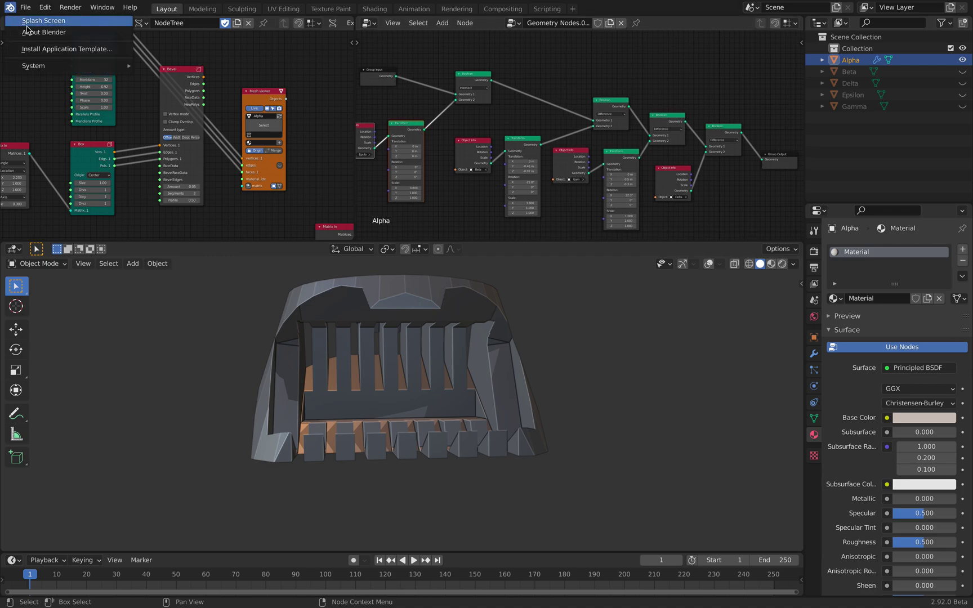
{"action": "left_click", "coordinate": [76, 31]}
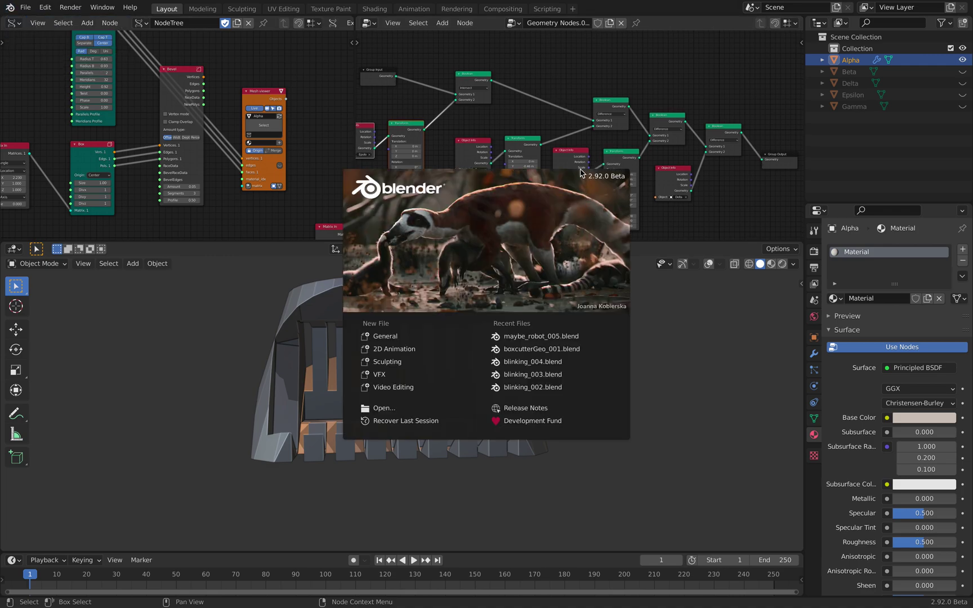